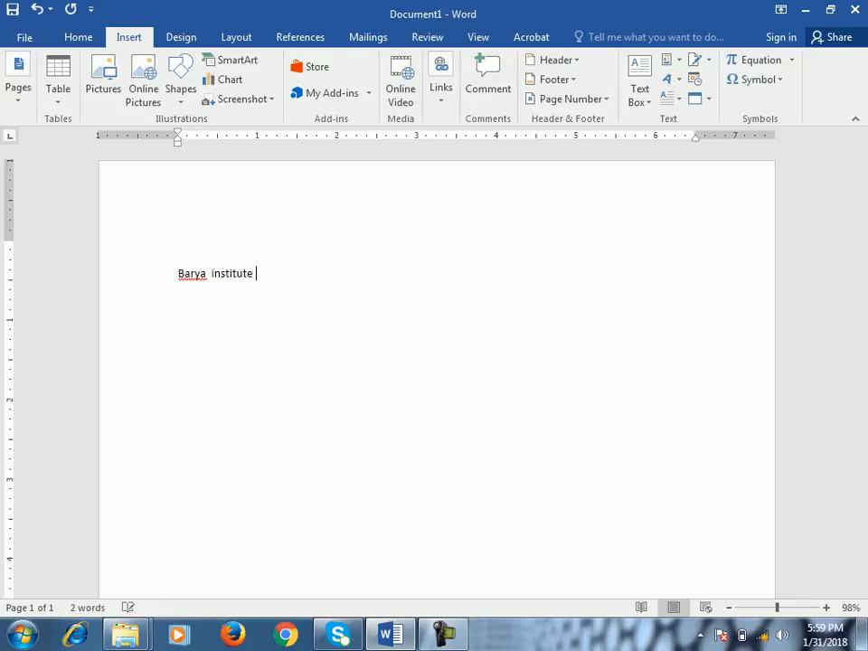
Step: Complete the line as "Barya institute of Information technology" and correct the spelling of "Information"
type("nformaiton technology")
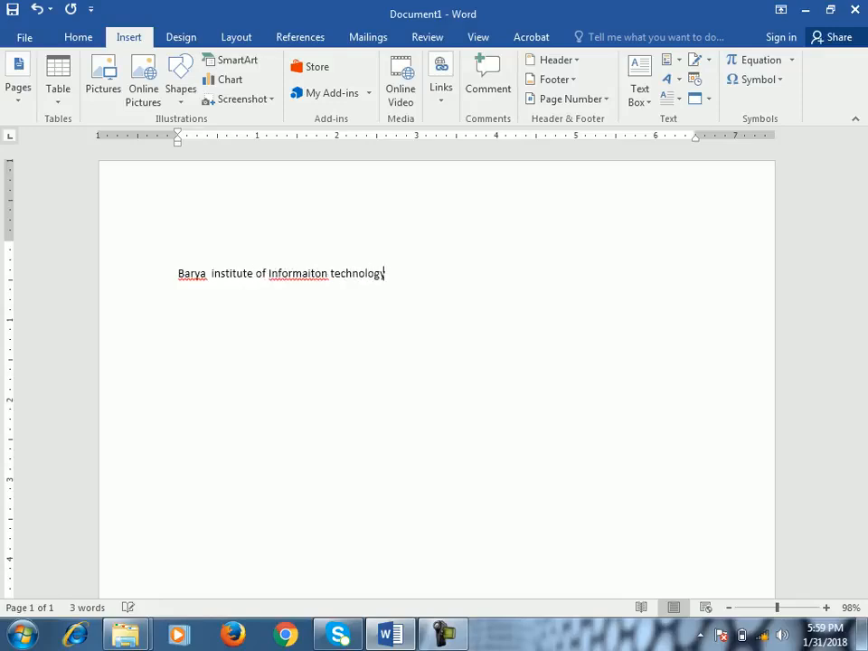
right_click(327, 274)
left_click(362, 291)
Step: Copy the whole line and paste it eleven times after the original to build a paragraph
key("Home")
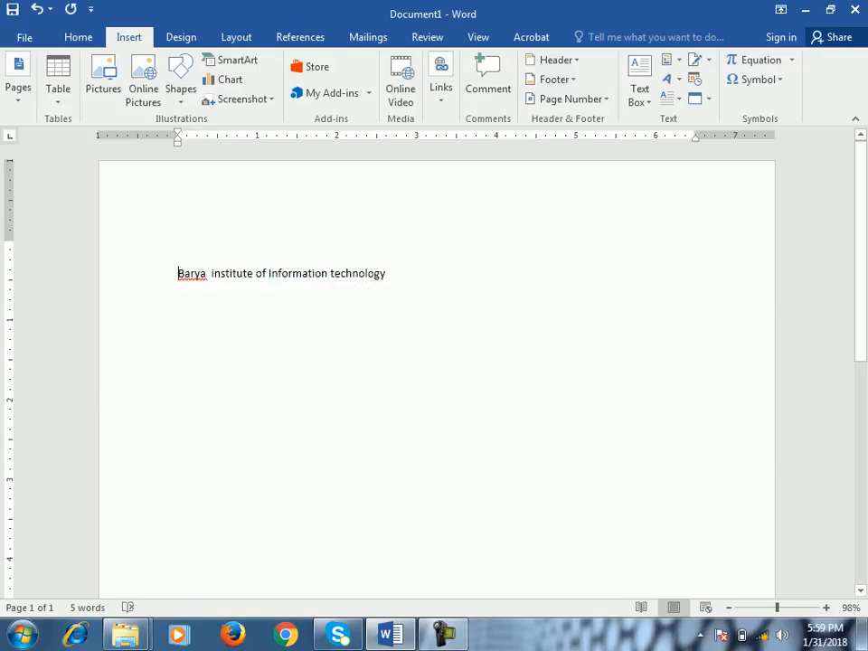
key("shift+End")
key("ctrl+c")
key("End")
key("ctrl+v")
key("ctrl+v")
key("ctrl+v")
key("ctrl+v")
key("ctrl+v")
key("ctrl+v")
key("ctrl+v")
key("ctrl+v")
key("ctrl+v")
key("ctrl+v")
key("ctrl+v")
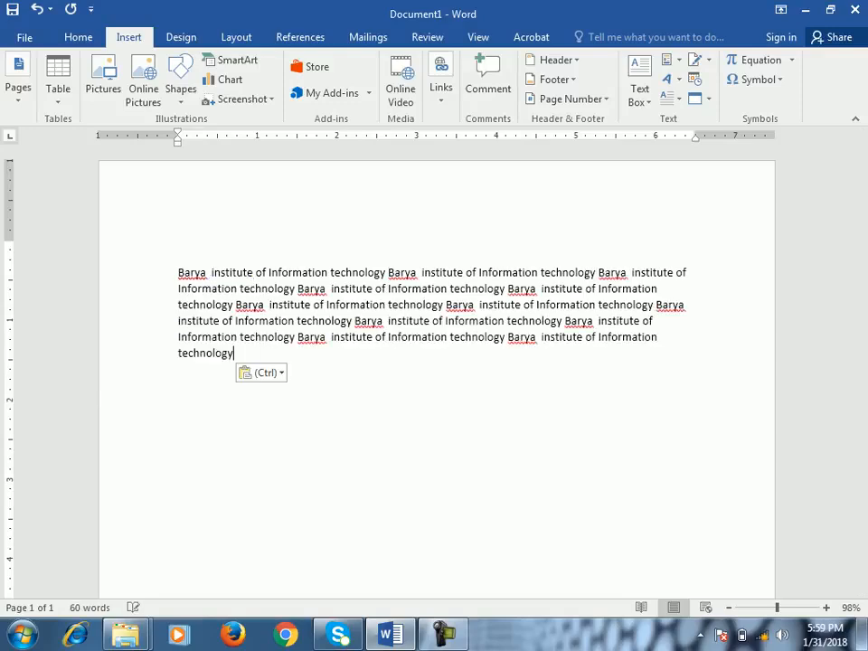
Step: Extend the document to five pages with page breaks, pasting more copies of the copied line on the new pages
key("ctrl+Return")
key("ctrl+v")
key("ctrl+v")
key("ctrl+v")
key("ctrl+v")
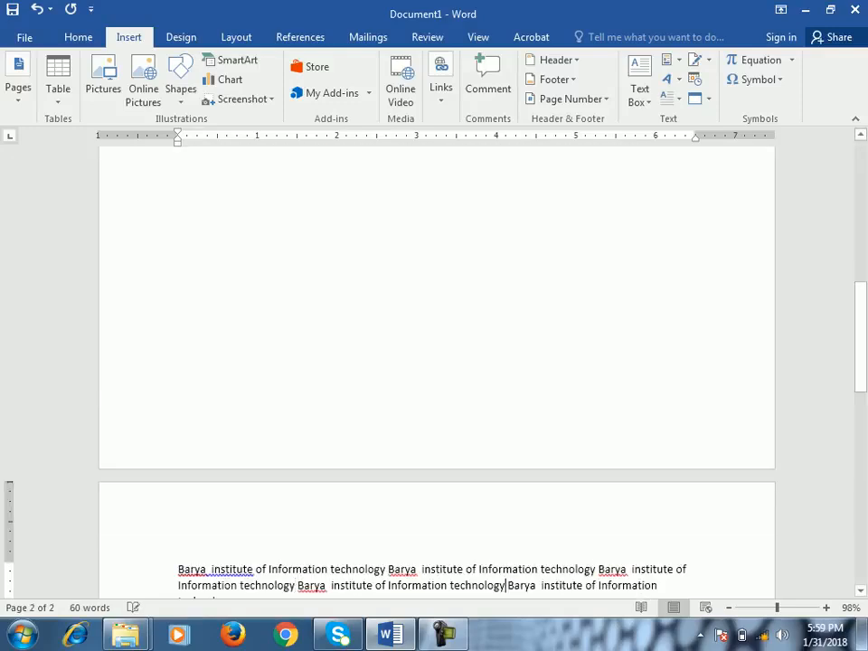
key("ctrl+Return")
key("ctrl+v")
key("ctrl+v")
key("ctrl+v")
key("ctrl+Return")
key("ctrl+Return")
key("ctrl+v")
key("ctrl+v")
key("ctrl+v")
key("ctrl+v")
key("ctrl+v")
key("ctrl+v")
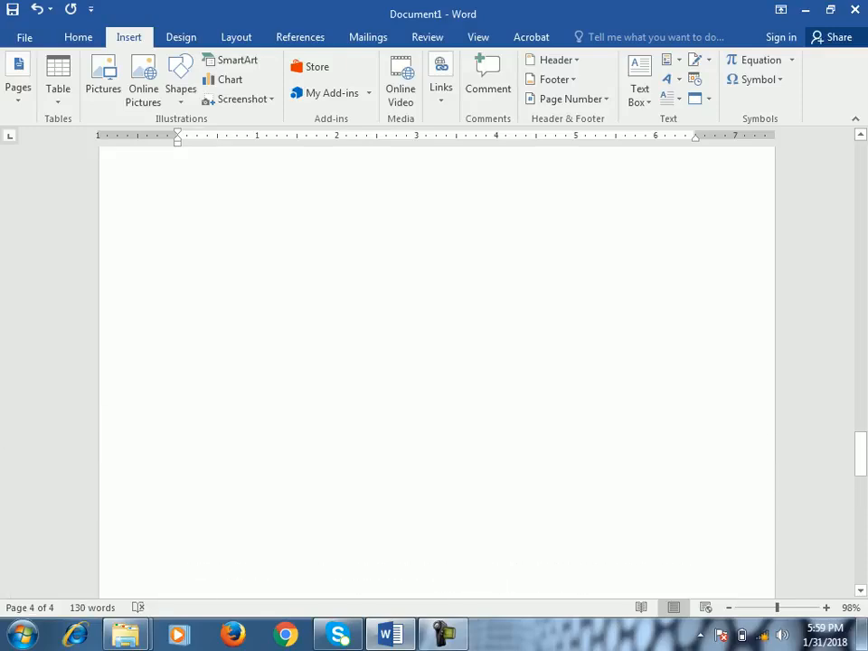
left_click_drag(860, 464, 860, 154)
double_click(235, 201)
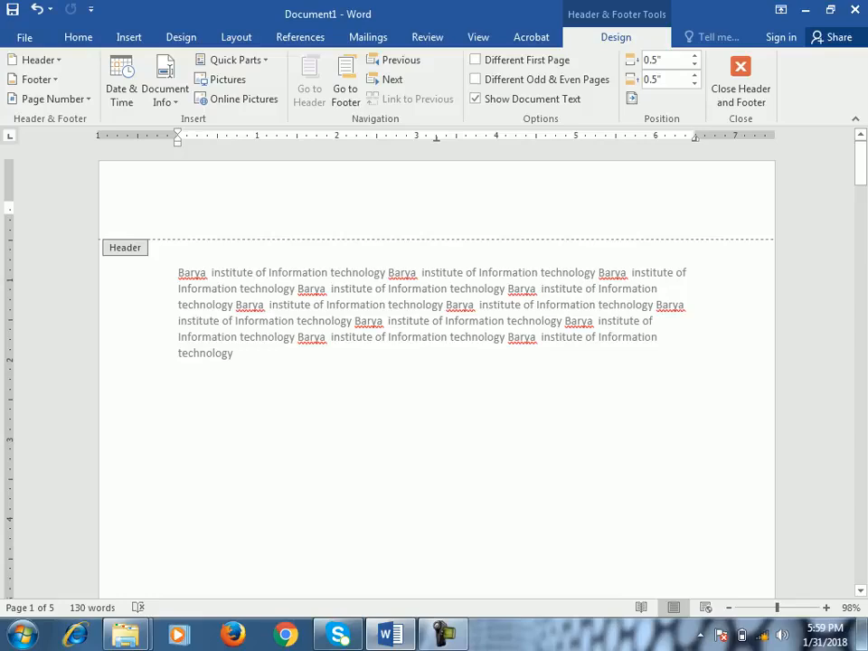
left_click(741, 88)
Step: Browse the built-in header designs and open the first page's header for editing
left_click(128, 38)
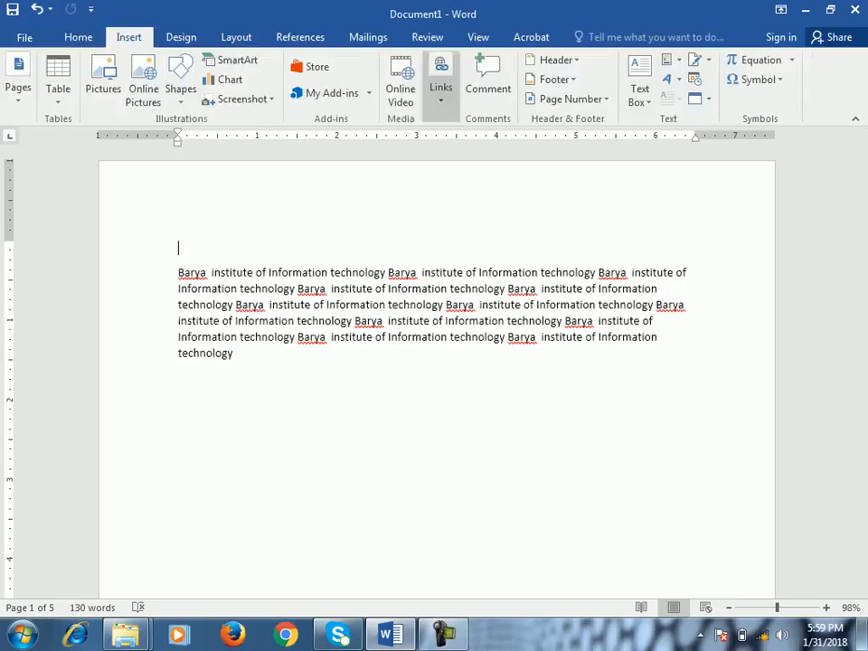
left_click(554, 60)
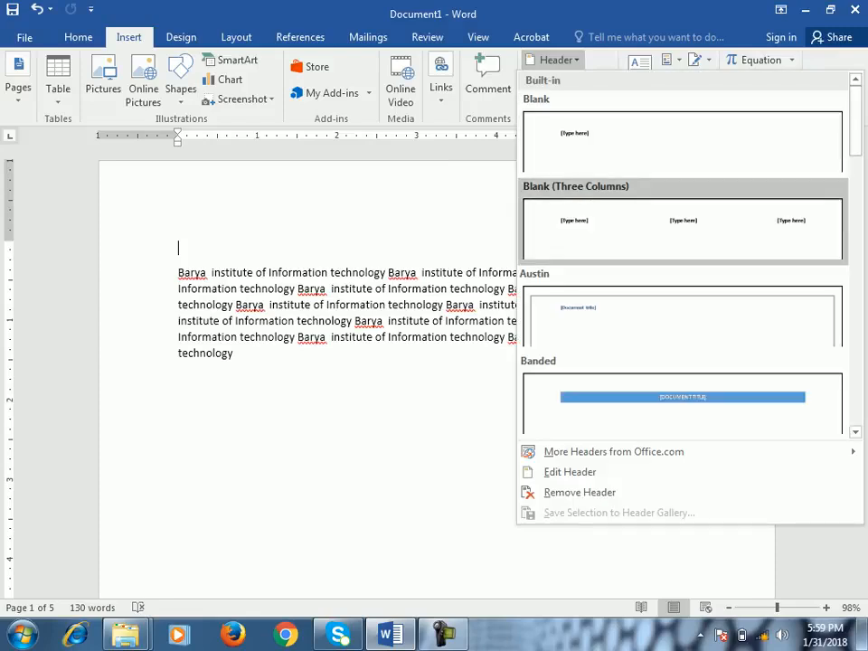
scroll(683, 308, "down", 5)
scroll(683, 307, "up", 5)
left_click(552, 60)
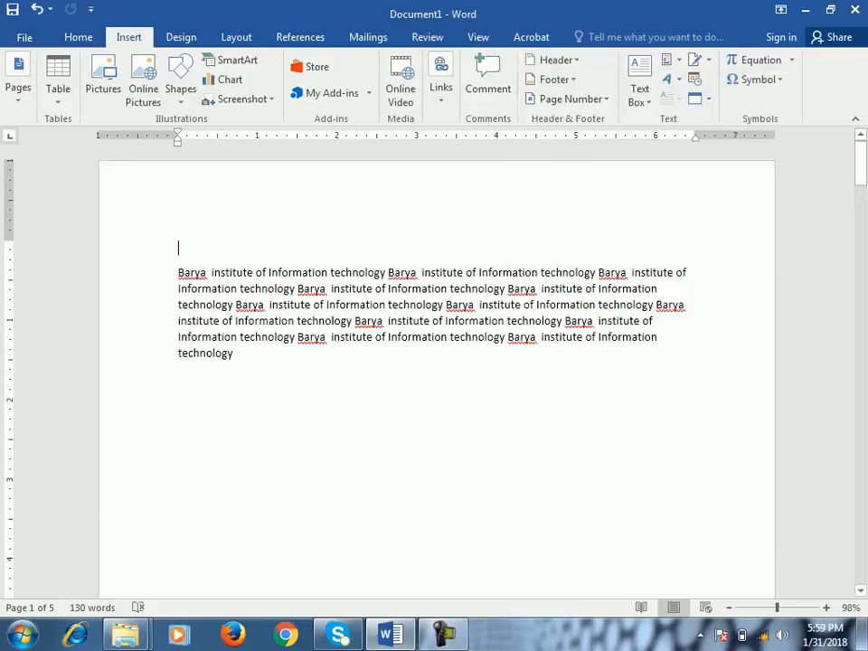
double_click(178, 208)
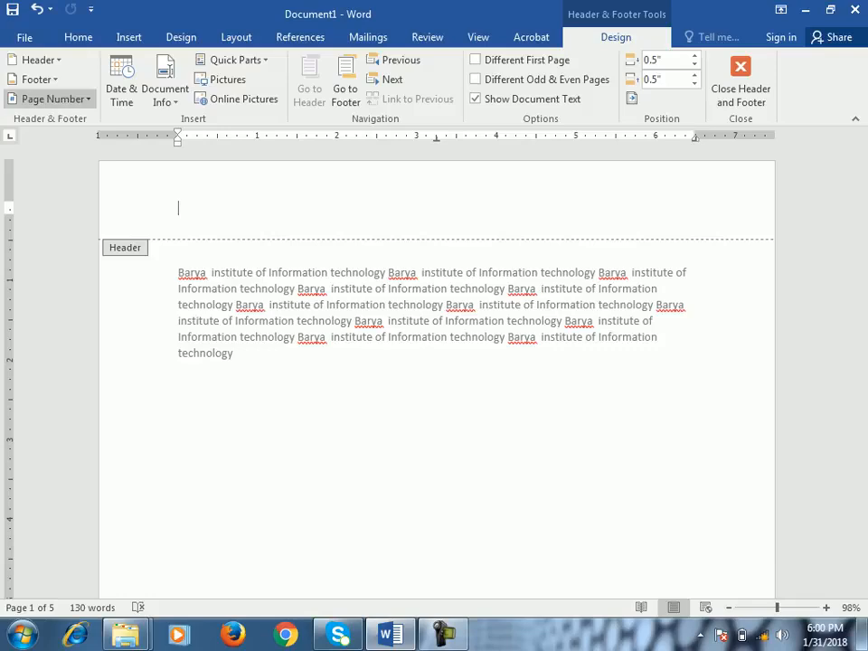
Step: Try the "Accent Bar, Left" page number in the page margins and undo it
left_click(52, 98)
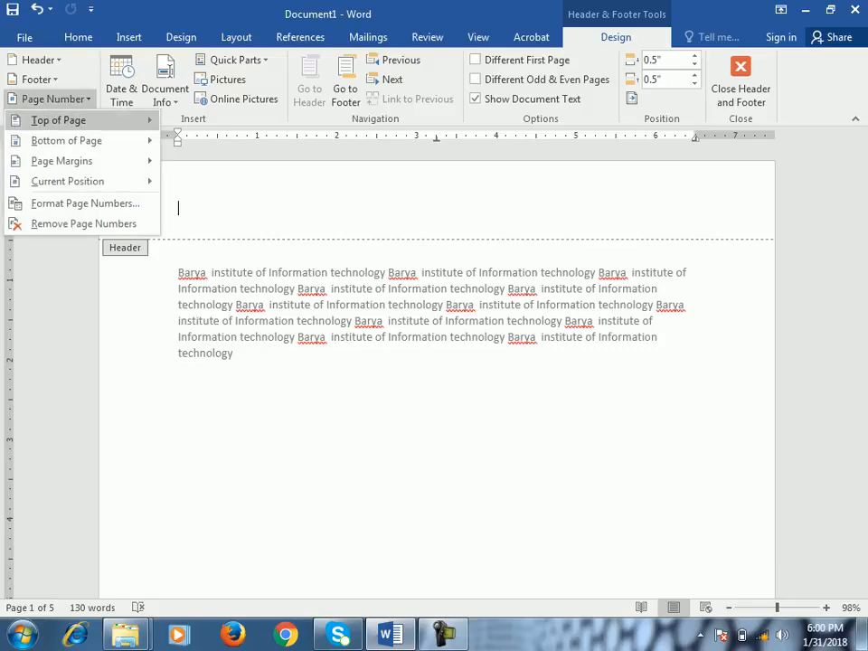
mouse_move(63, 121)
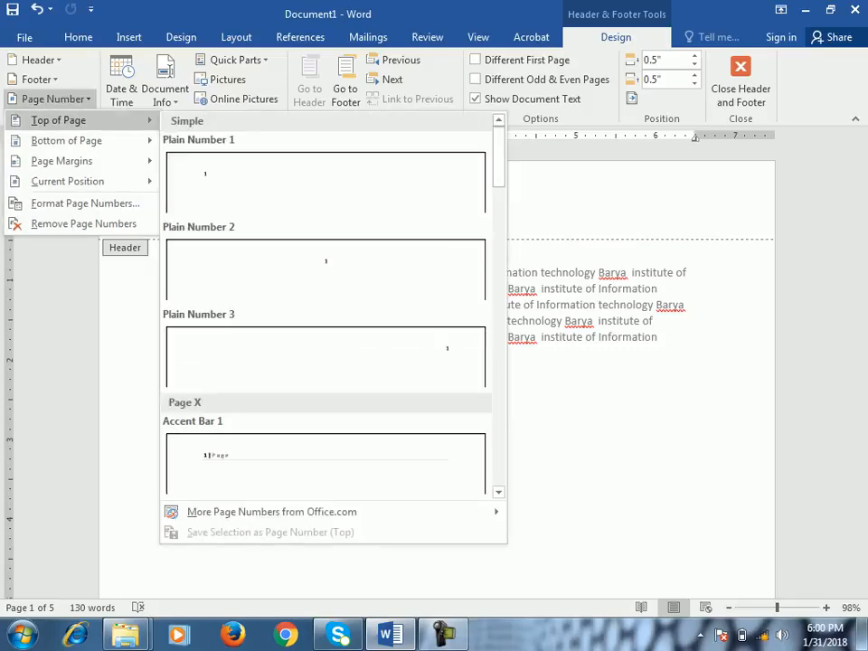
mouse_move(65, 141)
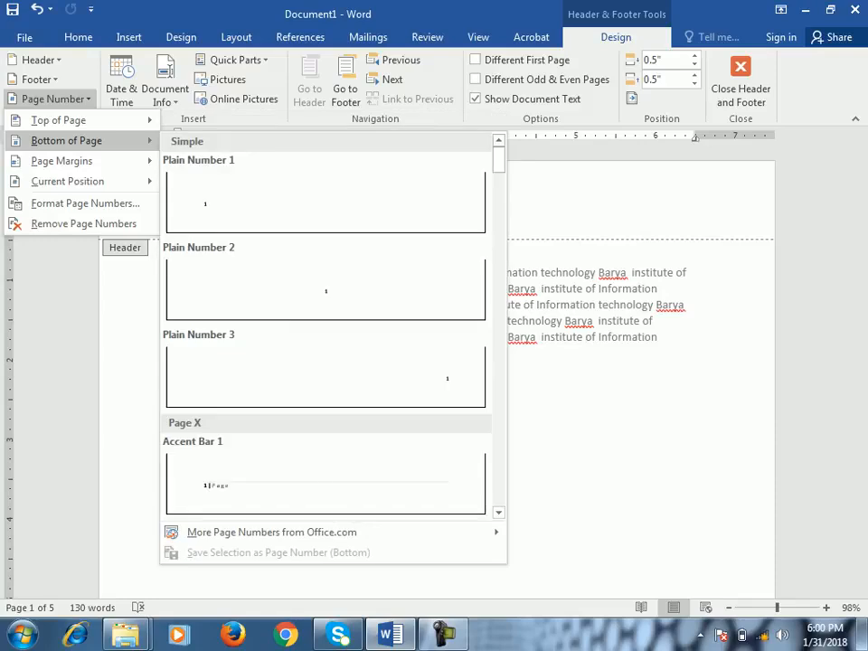
mouse_move(62, 160)
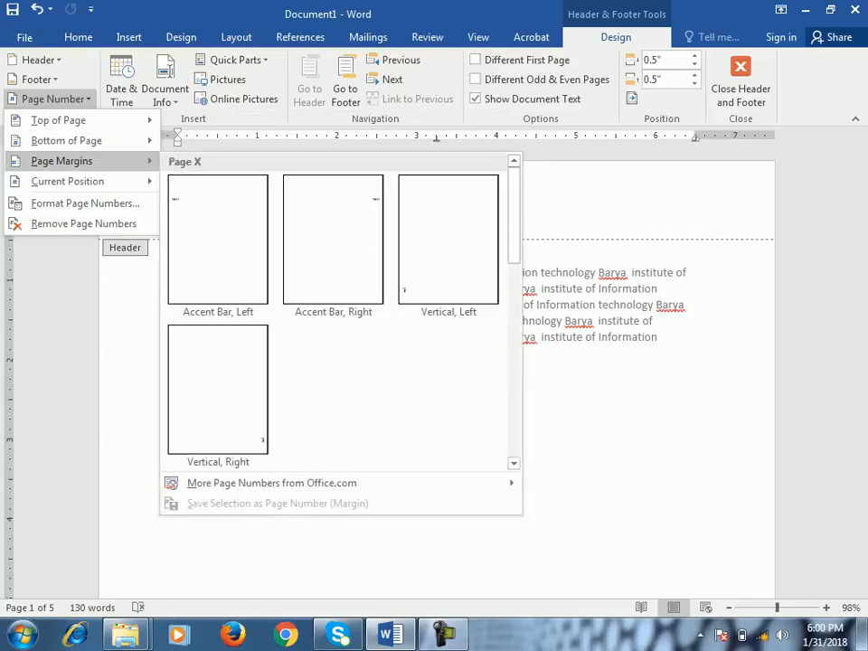
left_click(217, 239)
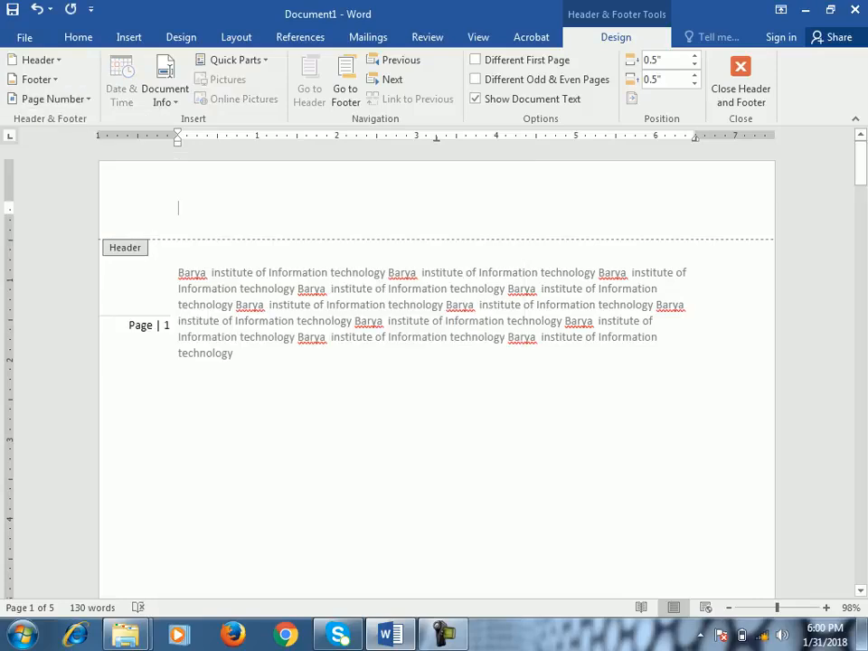
key("ctrl+z")
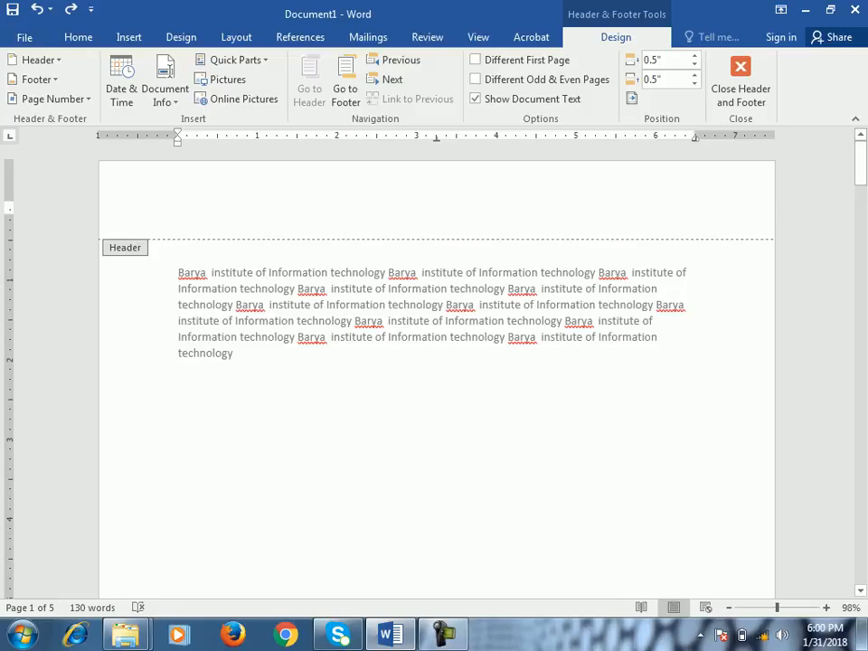
Step: Paste "Barya institute of Information technology" into the header and select the pasted text
key("ctrl+v")
left_click_drag(387, 208, 178, 208)
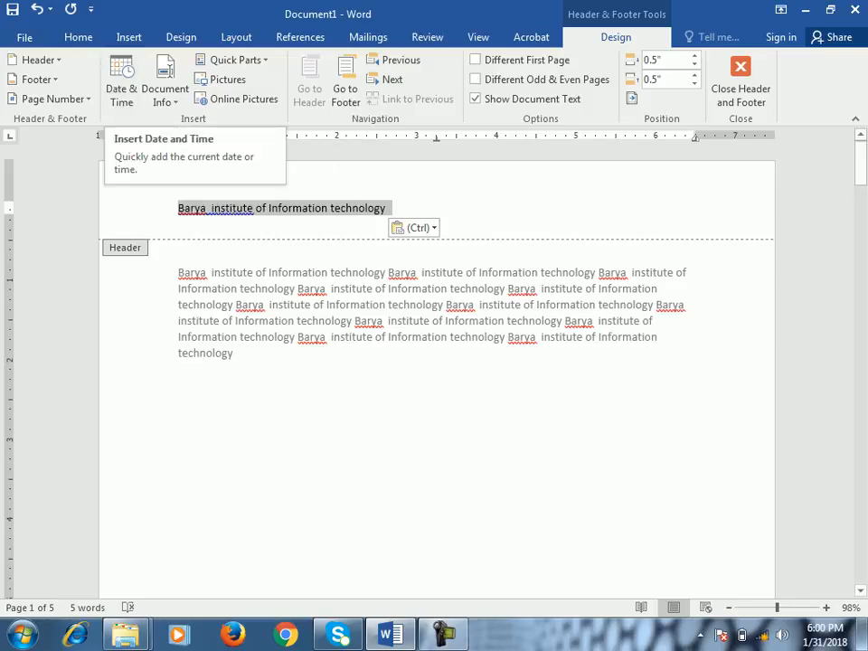
Step: Insert the current date into the first page's footer in the "Wednesday, January 31, 2018" format
scroll(437, 362, "down", 12)
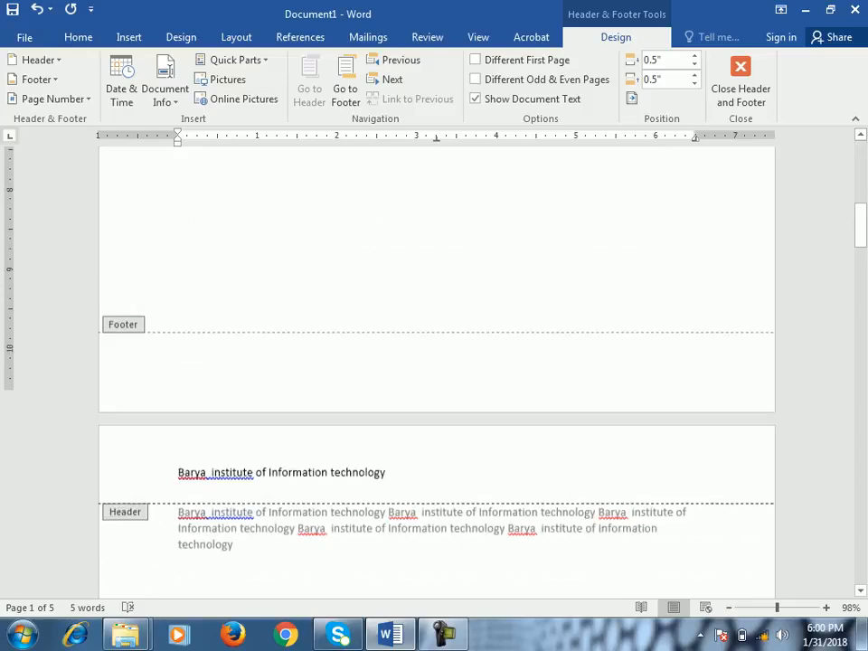
left_click(178, 341)
left_click(121, 89)
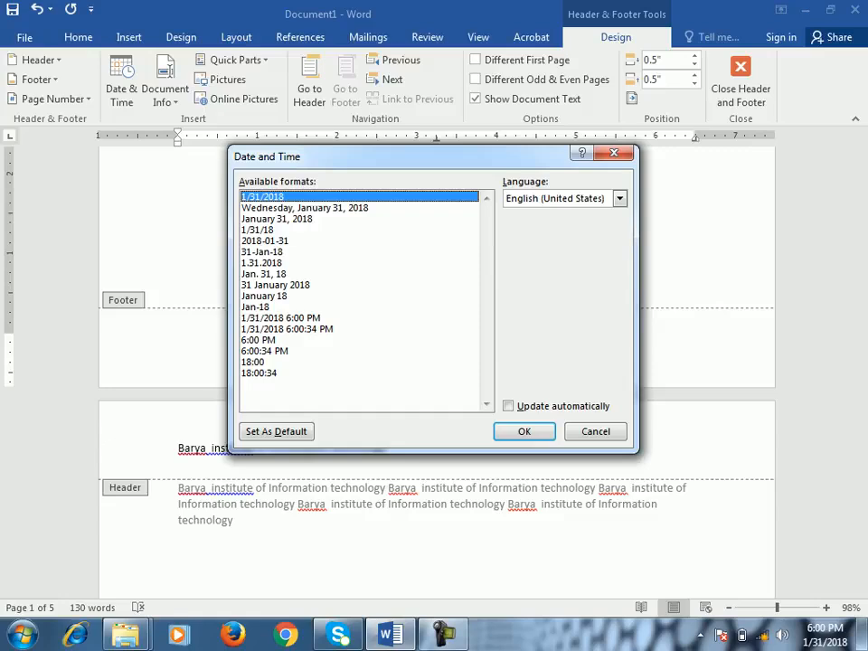
left_click(305, 208)
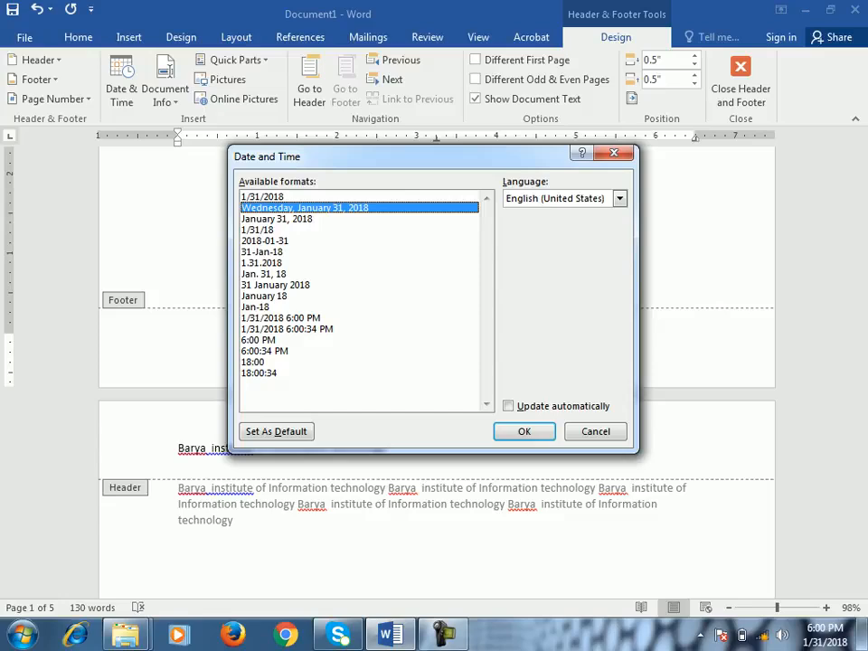
left_click(524, 431)
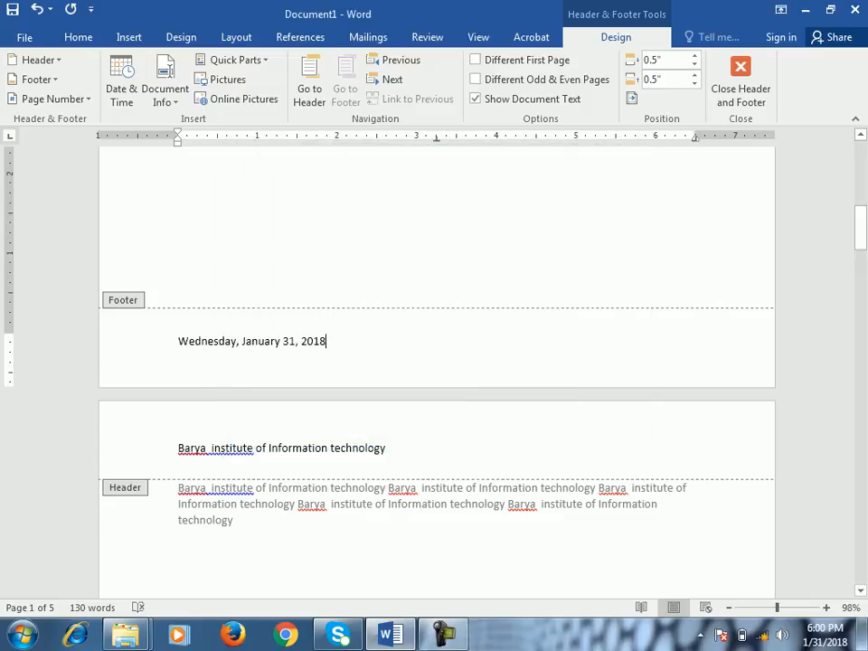
Step: Check the header and footer across the pages and review the Document Info options and the full document properties
scroll(437, 372, "down", 12)
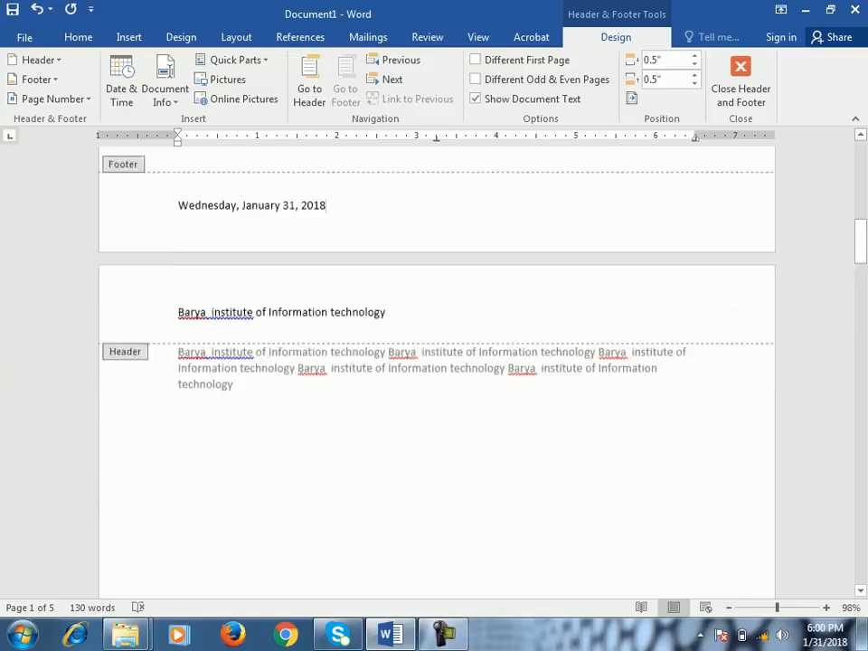
scroll(437, 372, "up", 11)
scroll(437, 371, "up", 1)
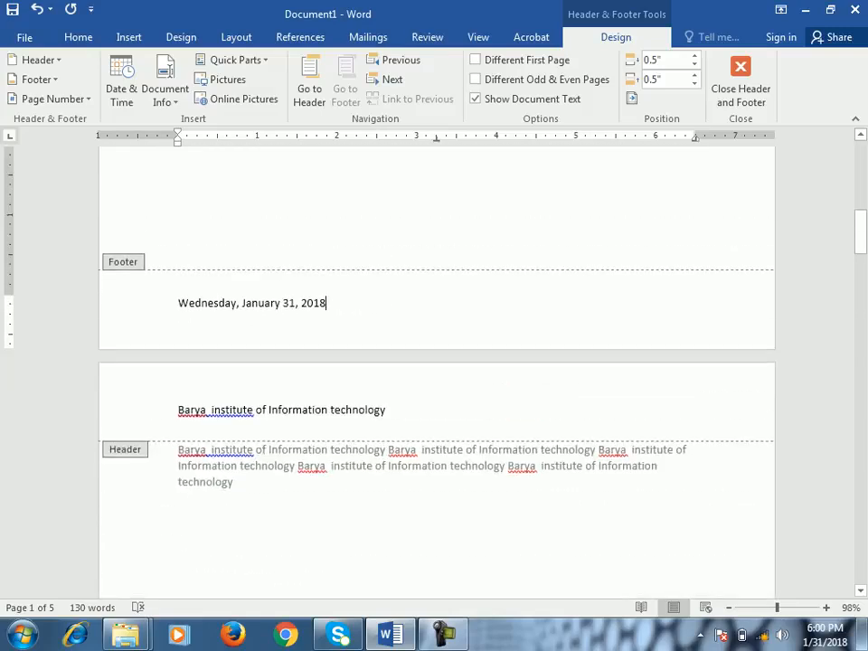
scroll(437, 371, "up", 3)
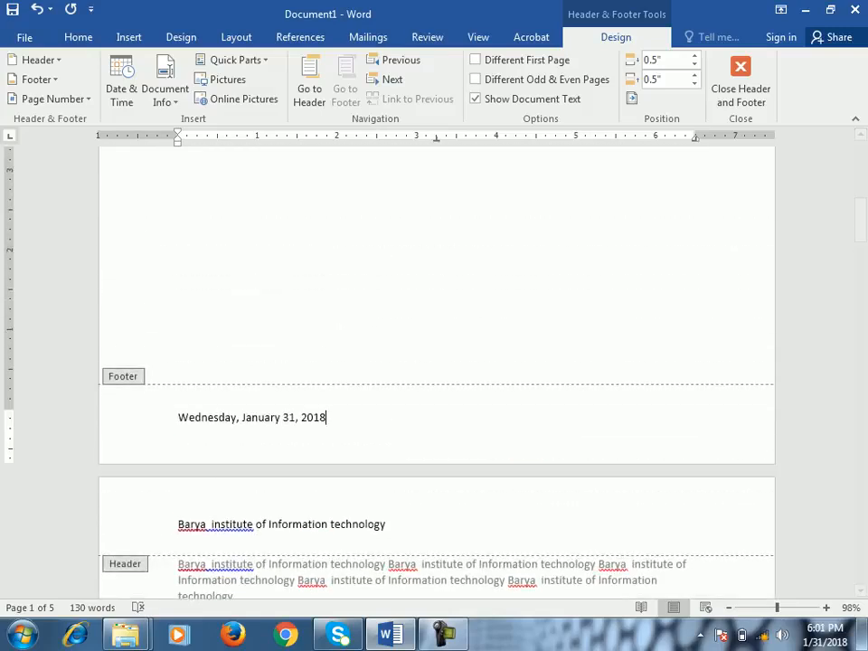
left_click(164, 91)
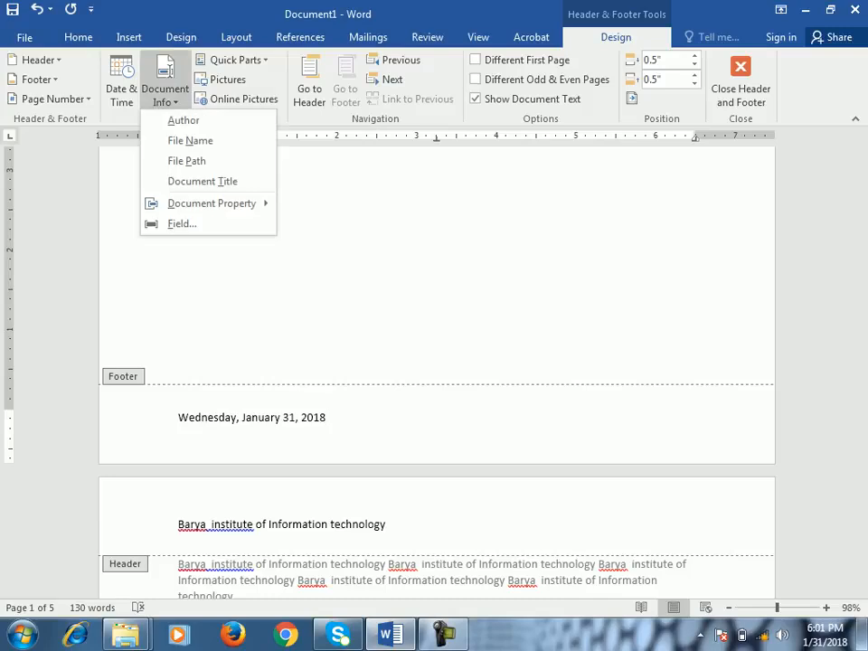
left_click(24, 37)
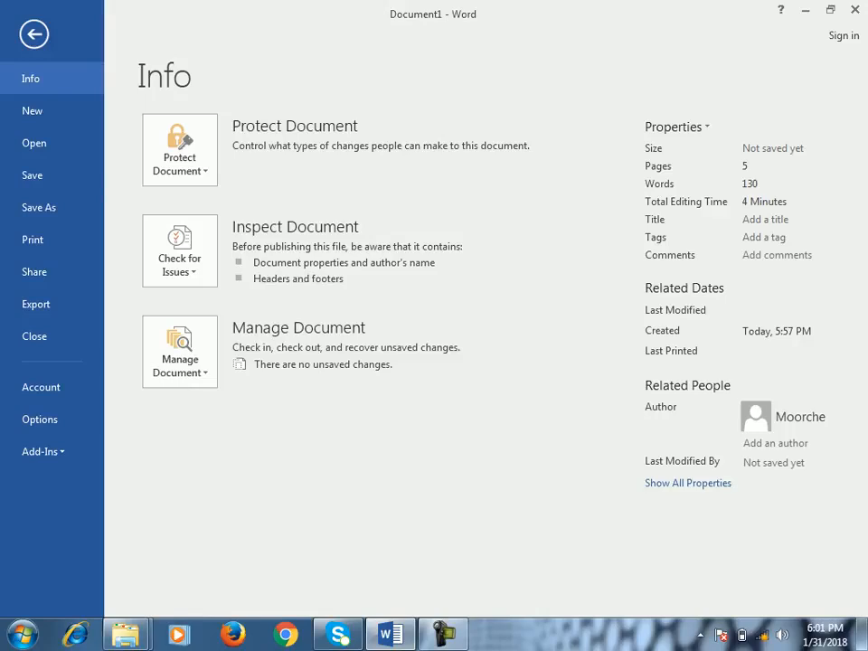
left_click(688, 483)
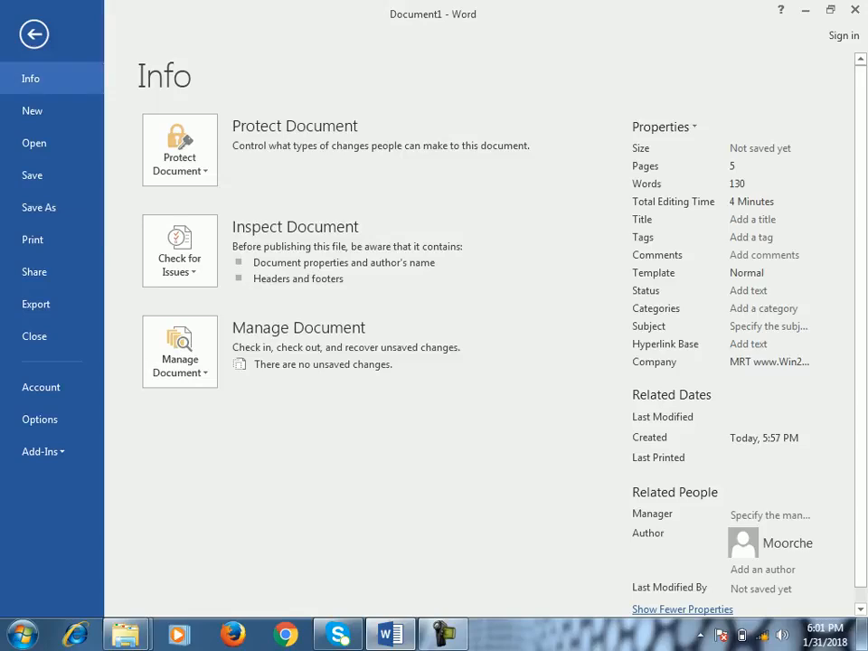
left_click(33, 34)
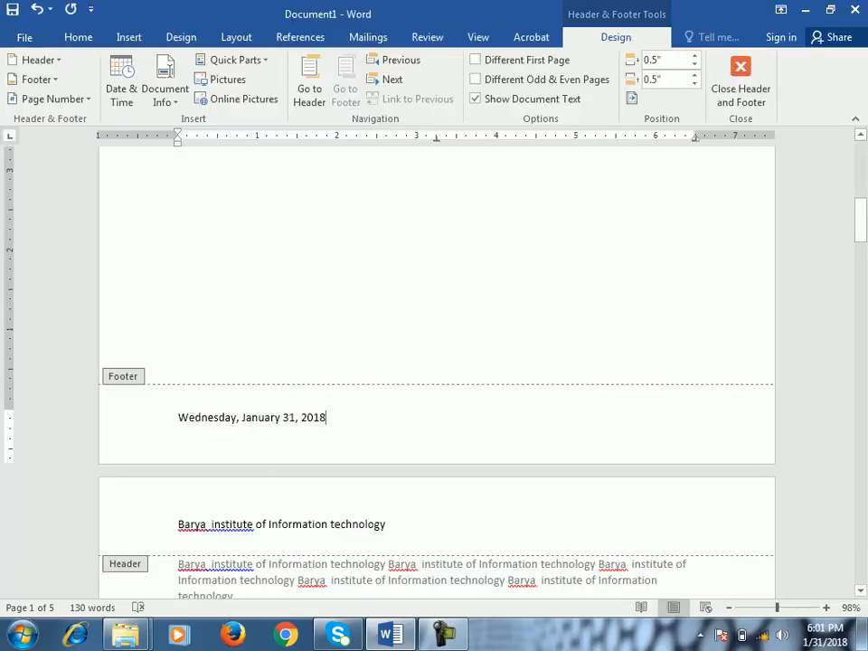
Step: Insert the document's Author field on a new line below the date in the footer
key("Return")
left_click(165, 95)
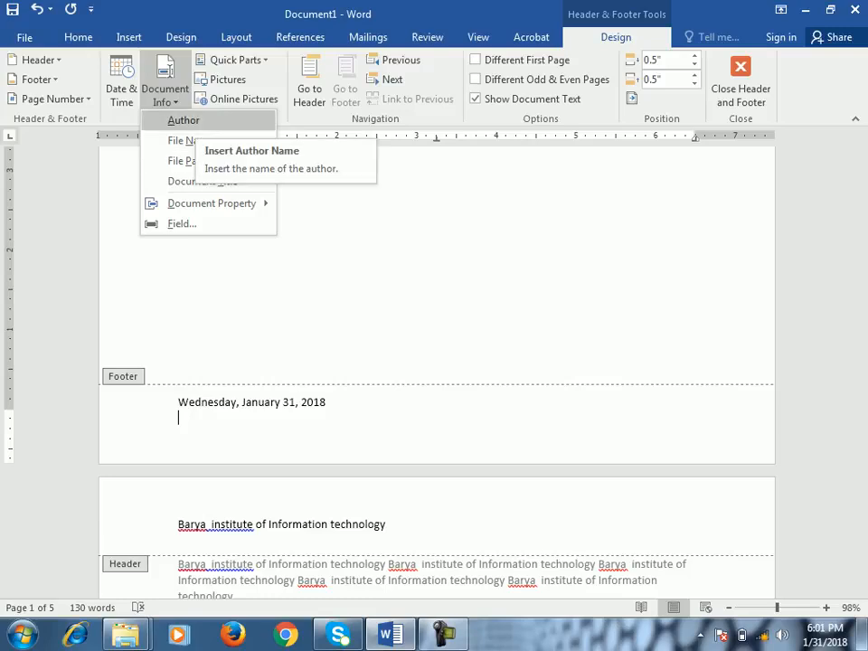
left_click(184, 121)
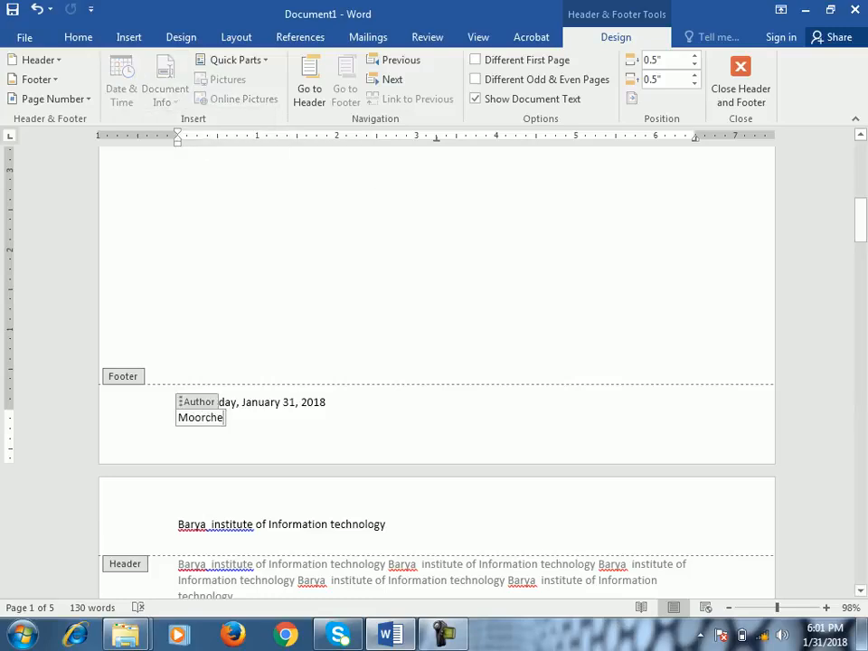
Step: Replace the name in the footer's Author field with another author's name
key("BackSpace")
key("BackSpace")
key("BackSpace")
key("BackSpace")
key("BackSpace")
key("BackSpace")
key("BackSpace")
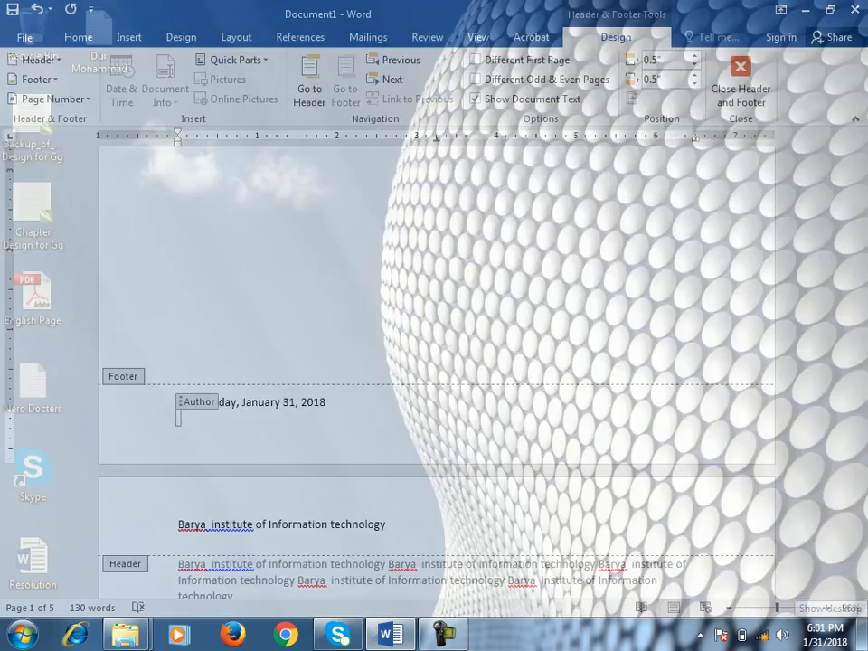
type("Faroq")
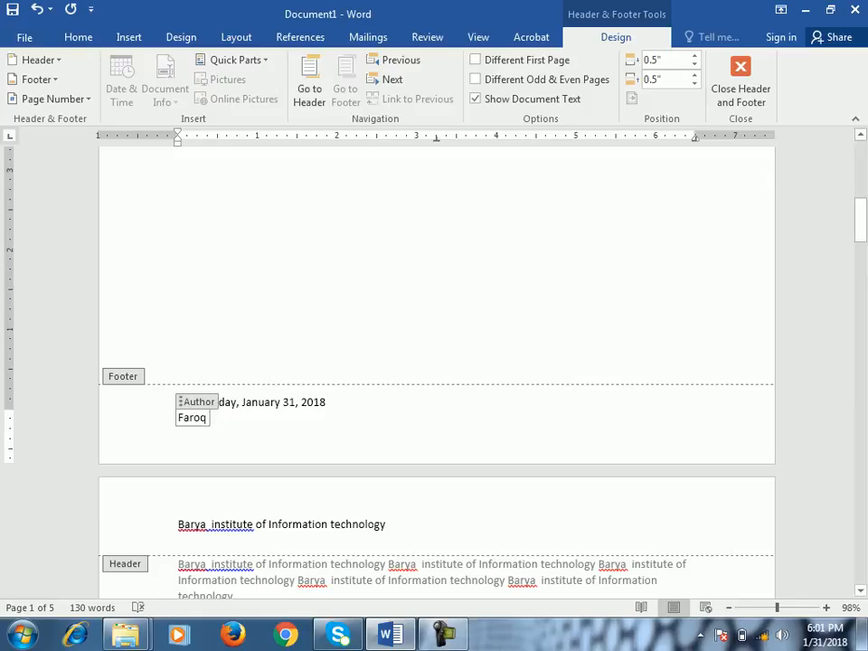
Step: Insert the document's File Name field into the footer's date line, before the year's last digit
left_click(324, 402)
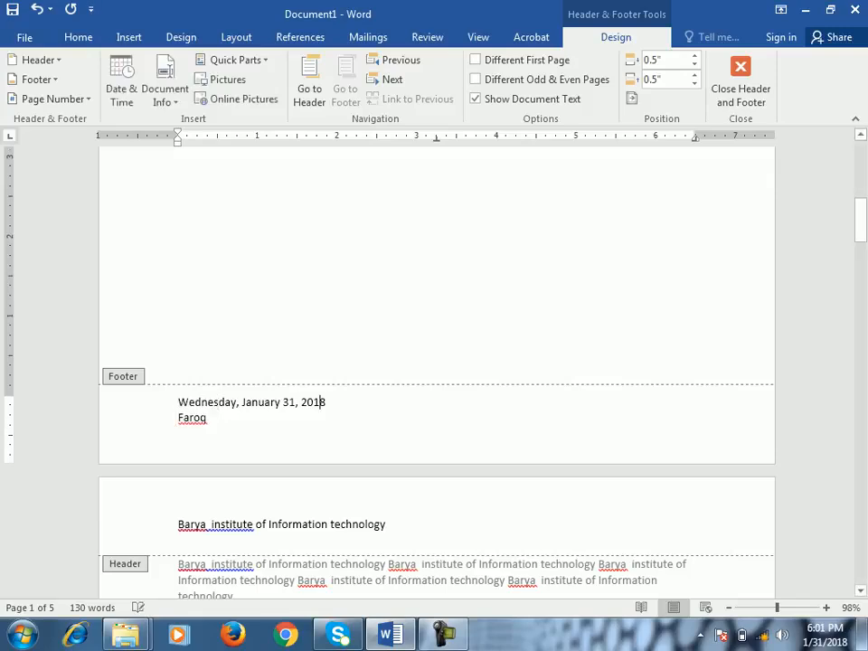
left_click(165, 95)
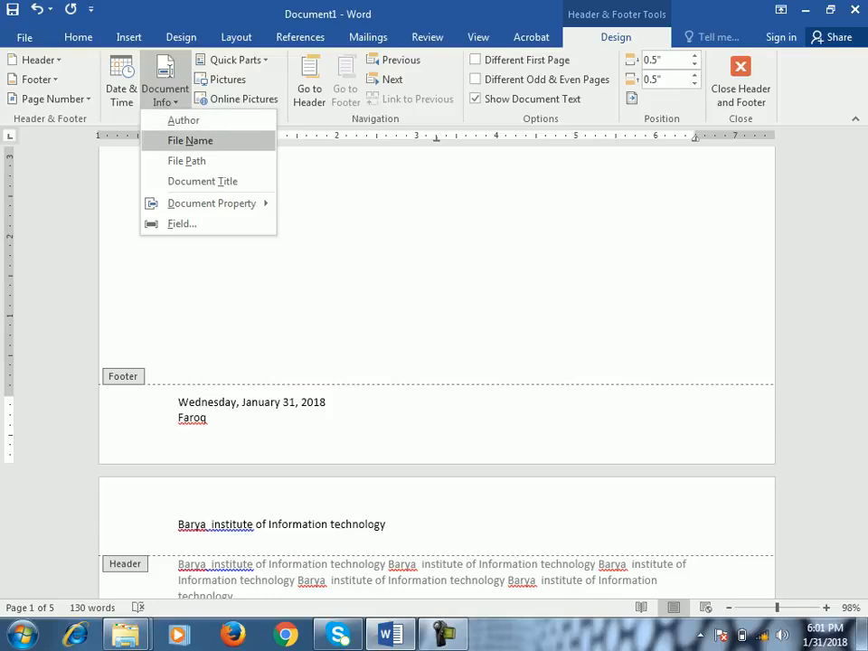
left_click(190, 140)
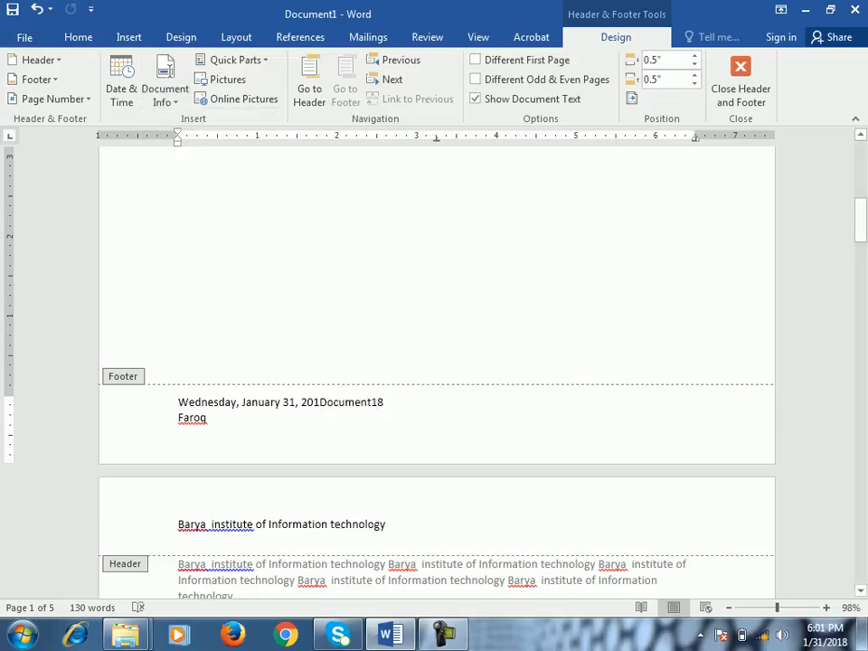
Step: Undo the File Name field insertion in the footer and place the cursor at the end of the date
key("ctrl+z")
left_click(327, 402)
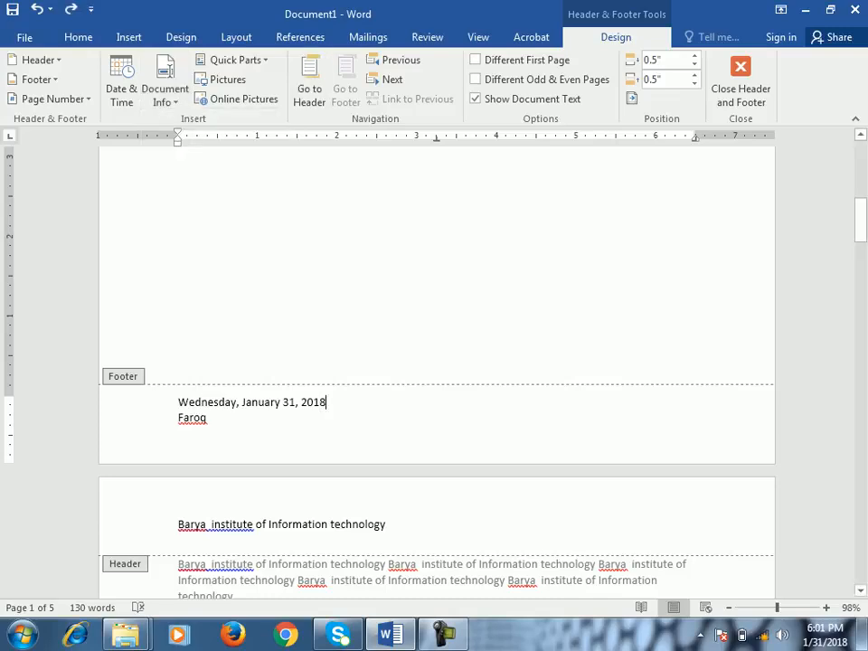
Step: Try inserting the document's File Path field after the date in the footer, and undo it
left_click(165, 95)
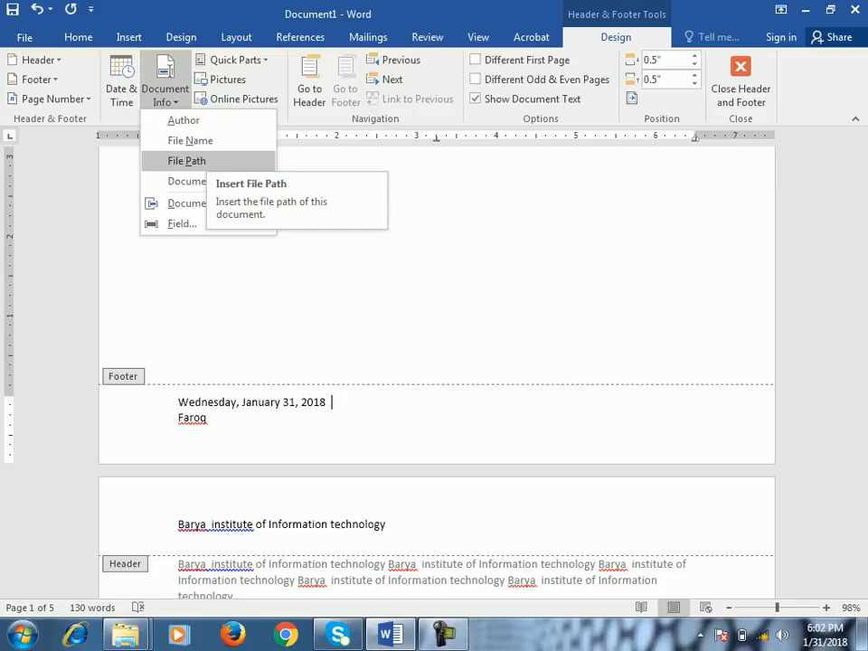
left_click(186, 160)
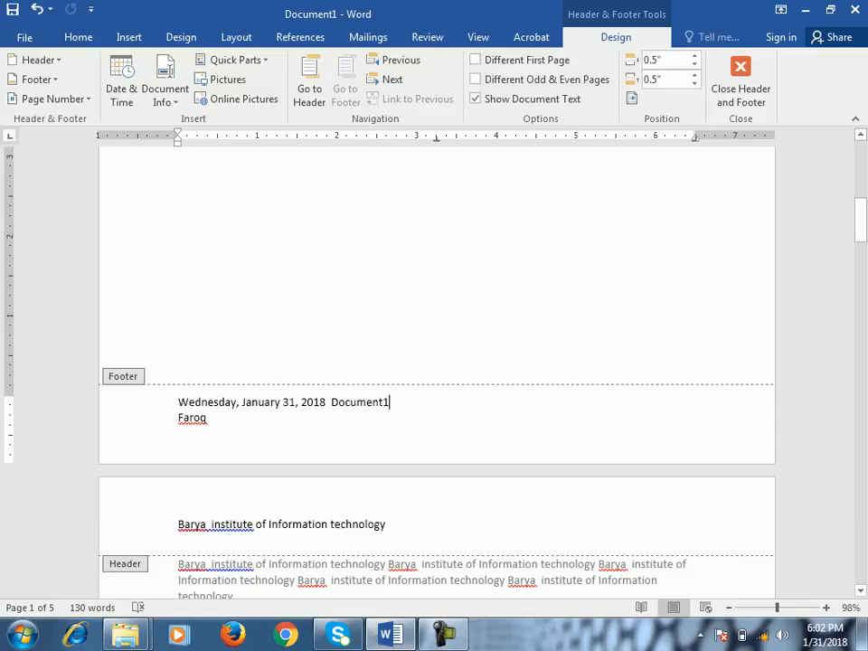
key("ctrl+z")
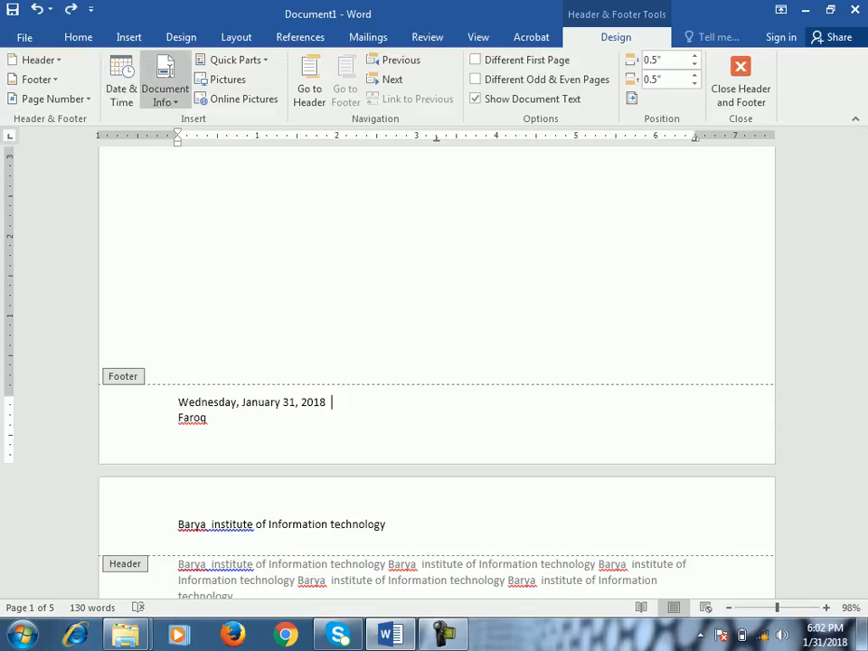
Step: Review the available Document Property fields and compare them with the document's properties on the Info page
left_click(165, 94)
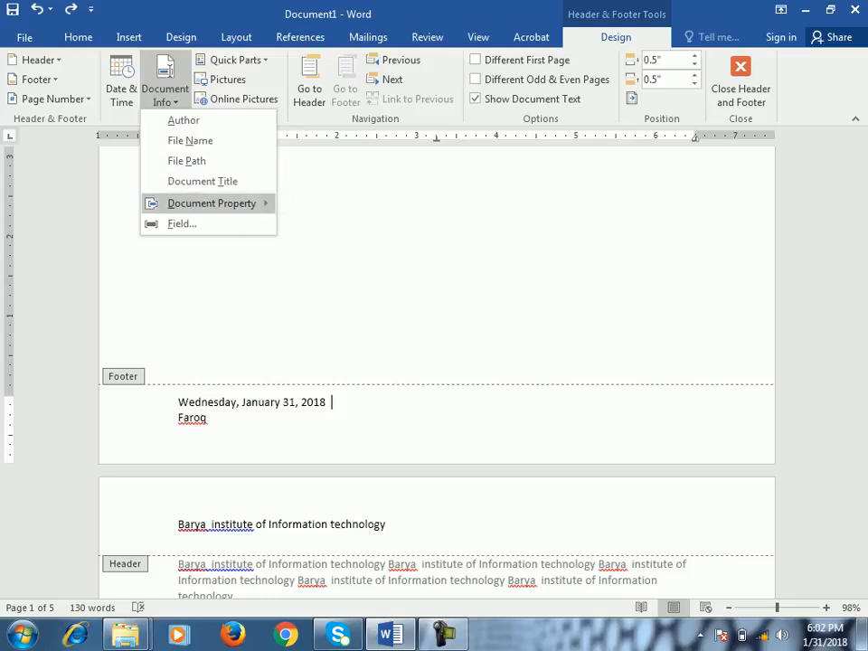
mouse_move(212, 202)
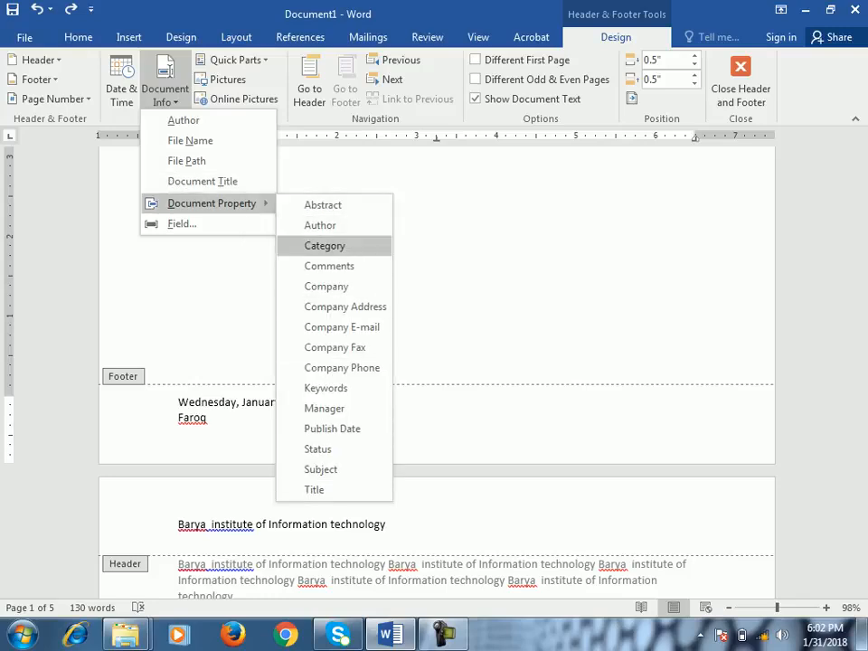
left_click(24, 38)
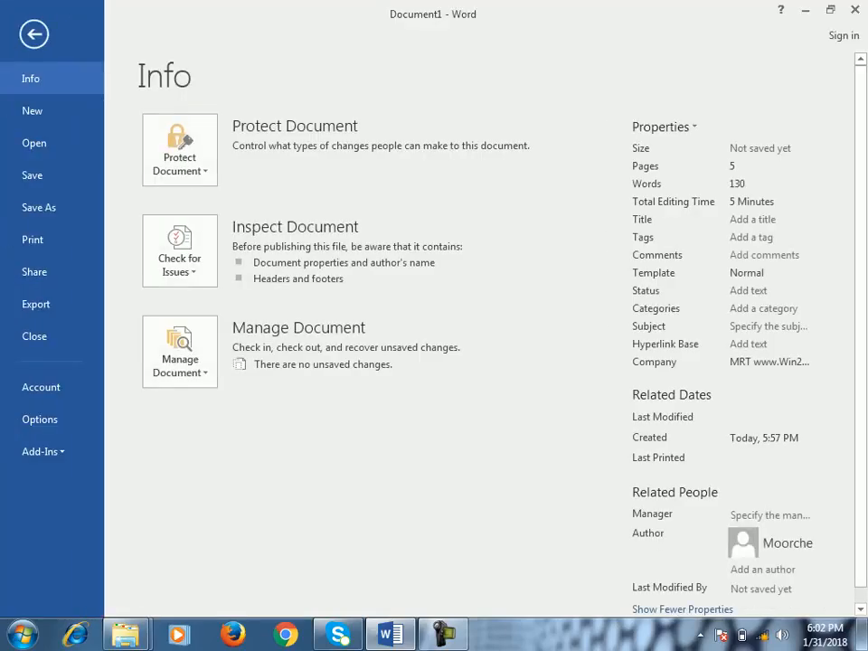
key("Escape")
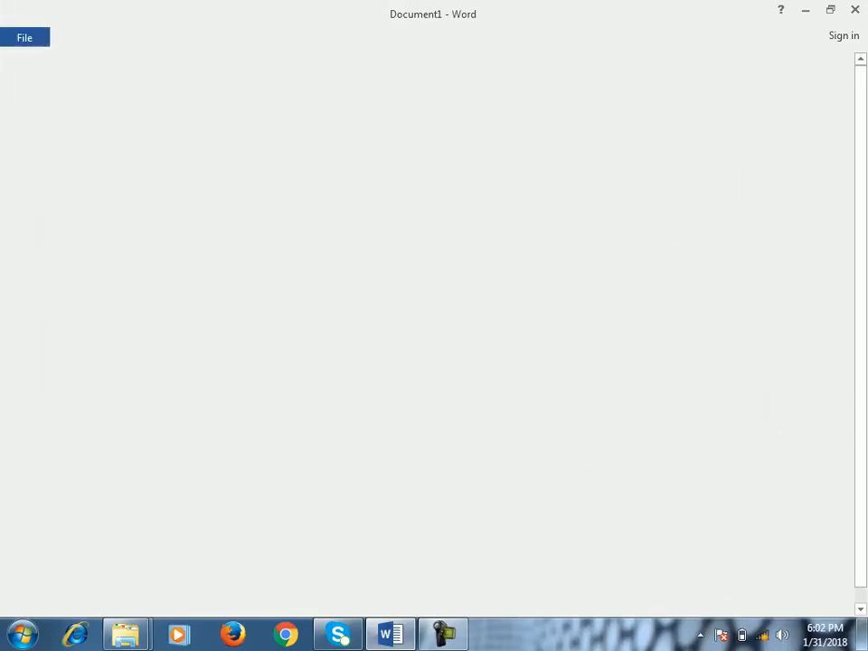
left_click(164, 94)
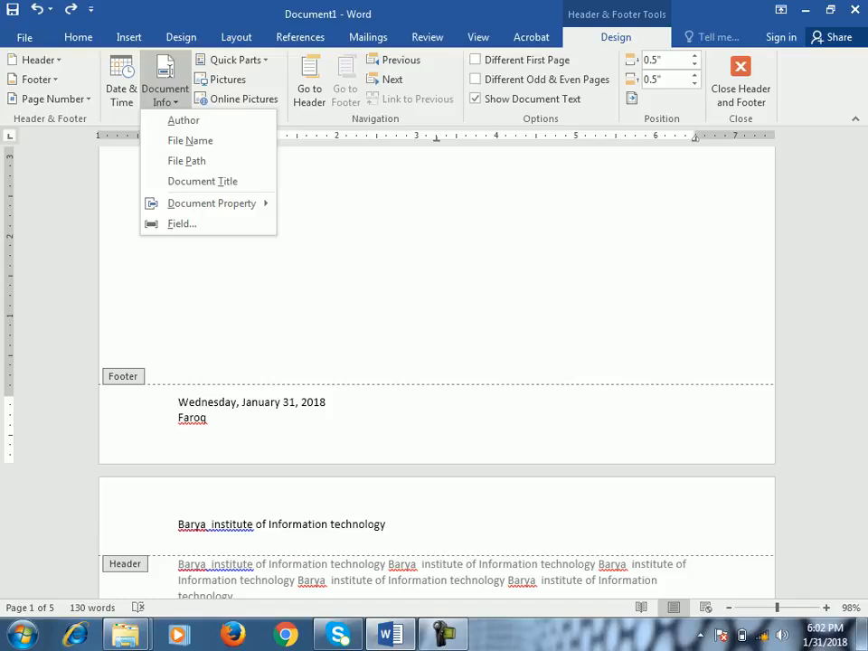
Step: Examine the Quick Parts options in the header and footer tools and compare them with the general Insert commands
left_click(233, 59)
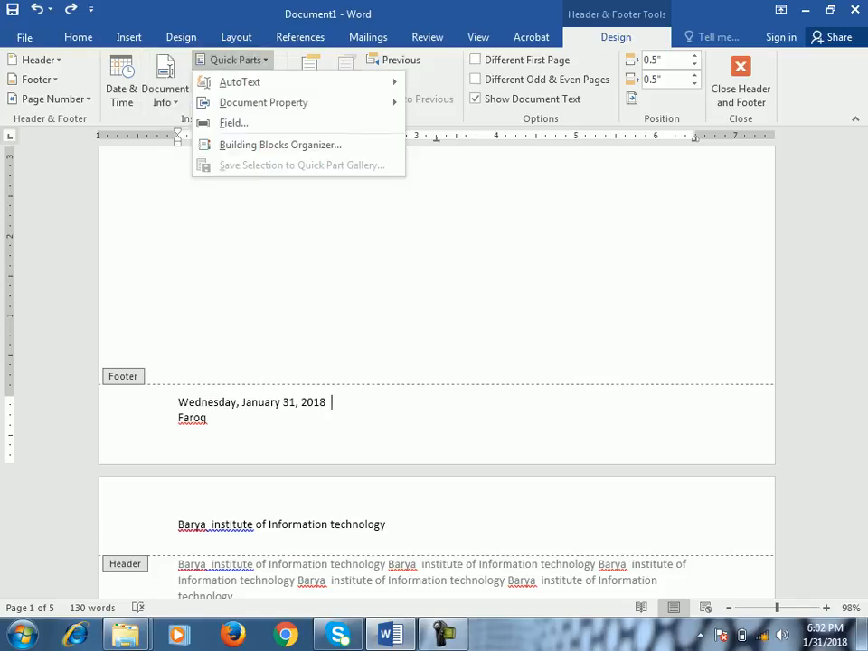
left_click(128, 37)
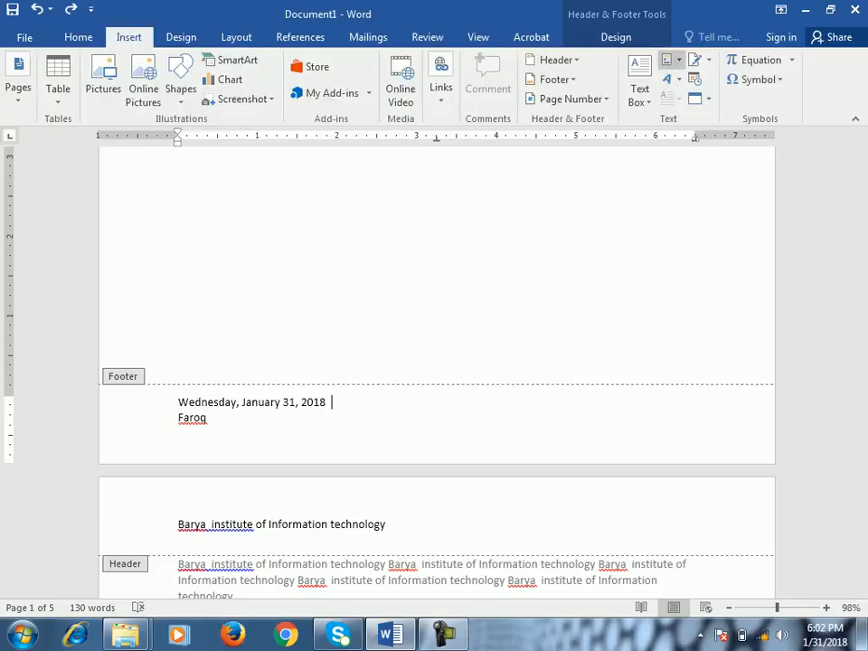
left_click(669, 59)
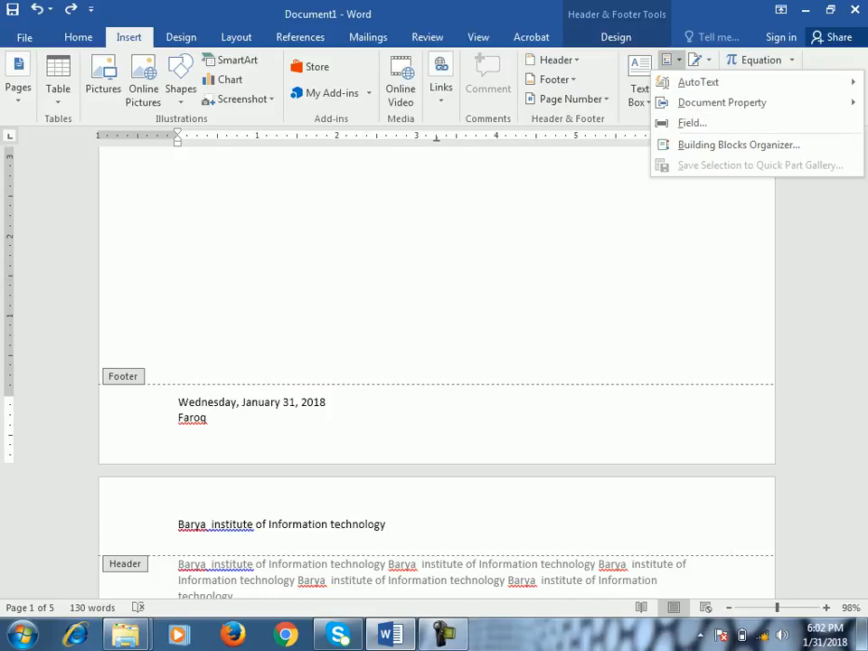
key("Escape")
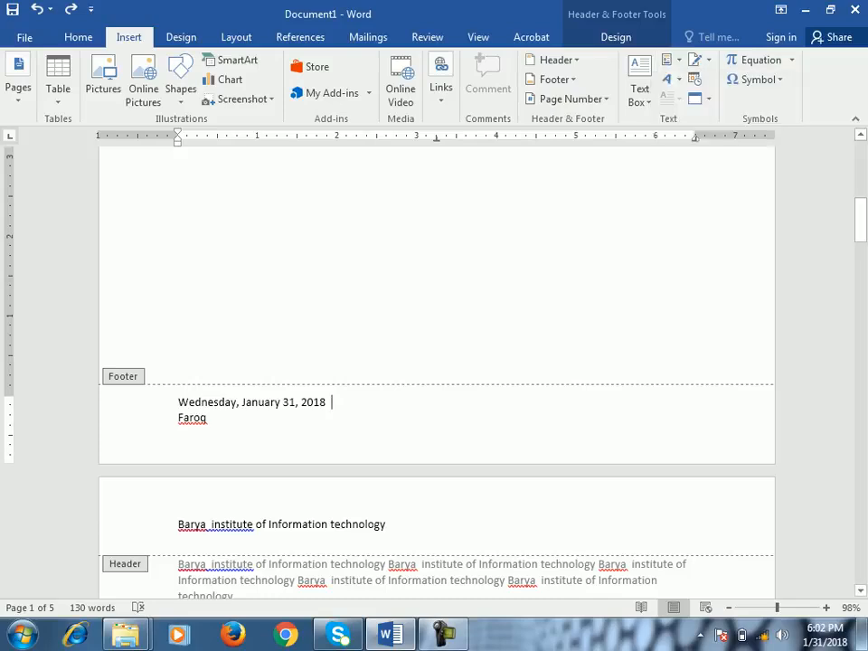
scroll(437, 370, "up", 11)
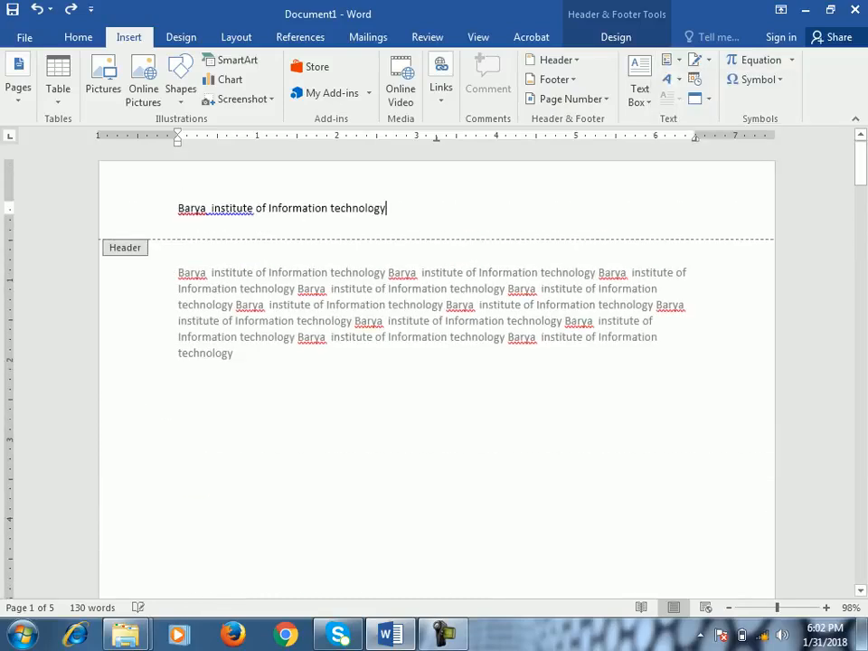
left_click(616, 38)
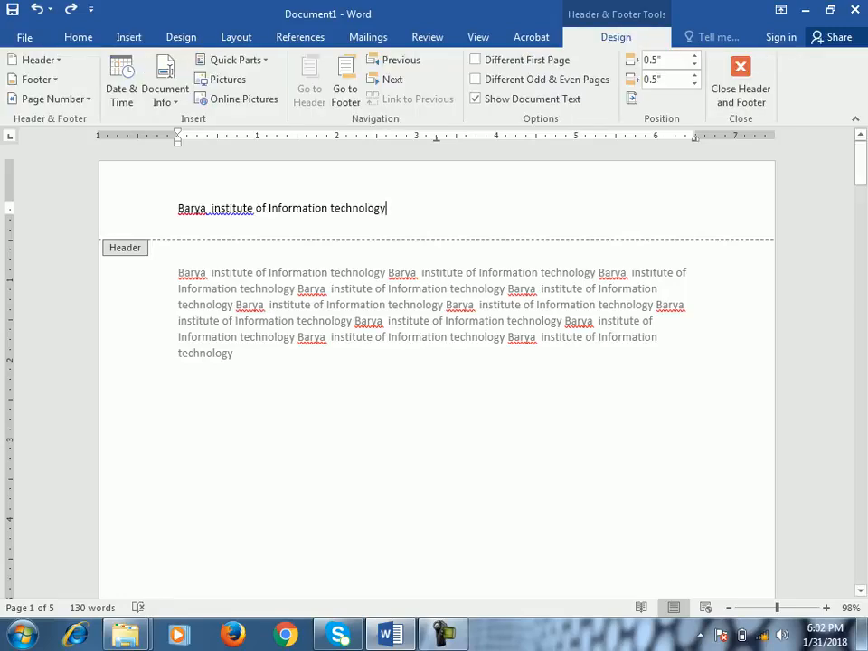
left_click(234, 60)
mouse_move(240, 81)
mouse_move(267, 102)
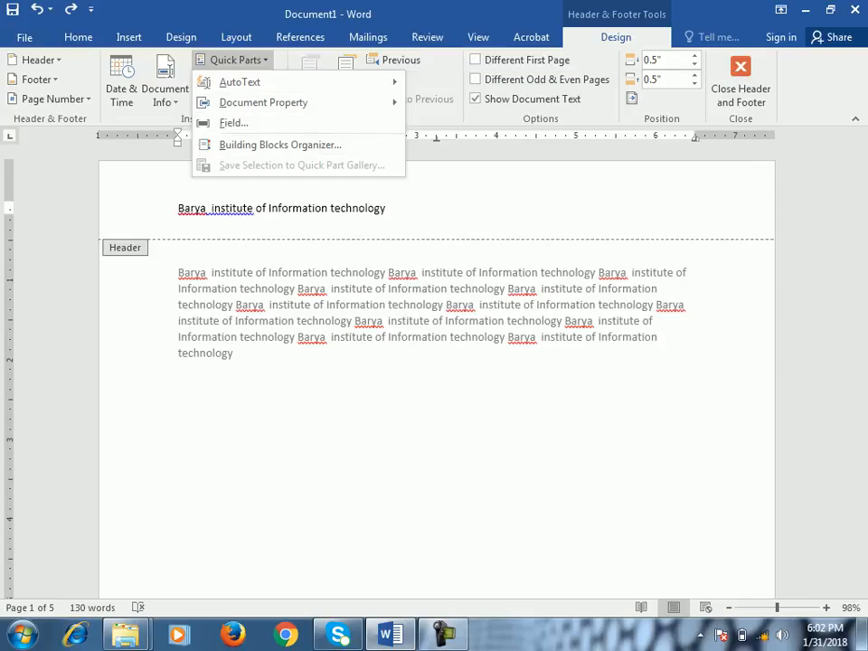
left_click(129, 37)
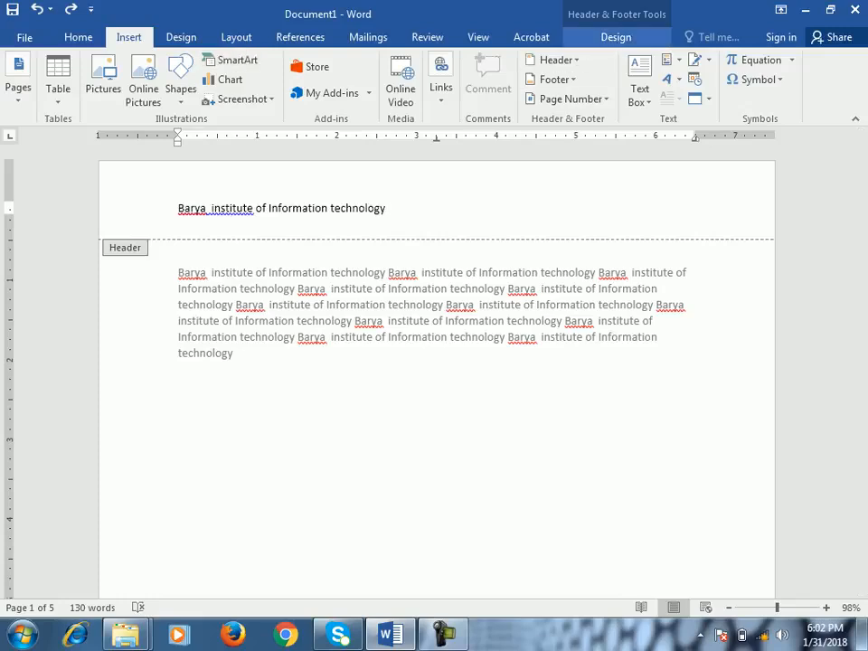
left_click(615, 37)
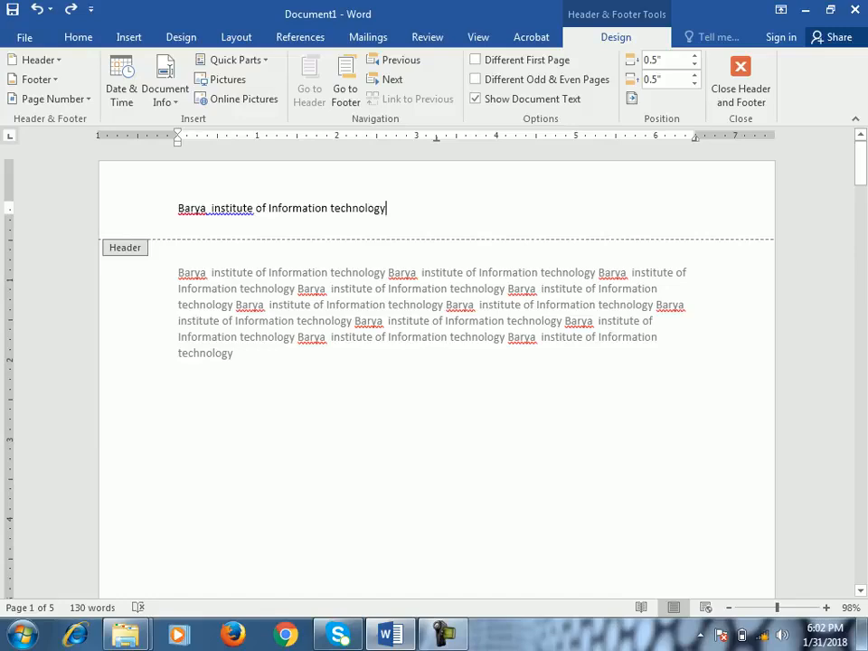
Step: Add a new line below the header text and insert the Koala picture from Sample Pictures
key("Return")
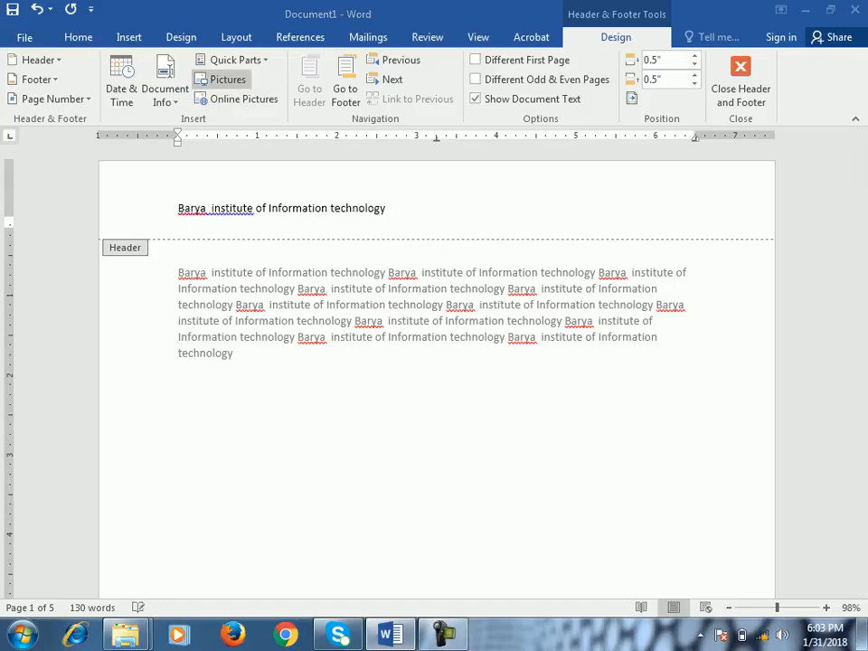
left_click(226, 79)
double_click(197, 185)
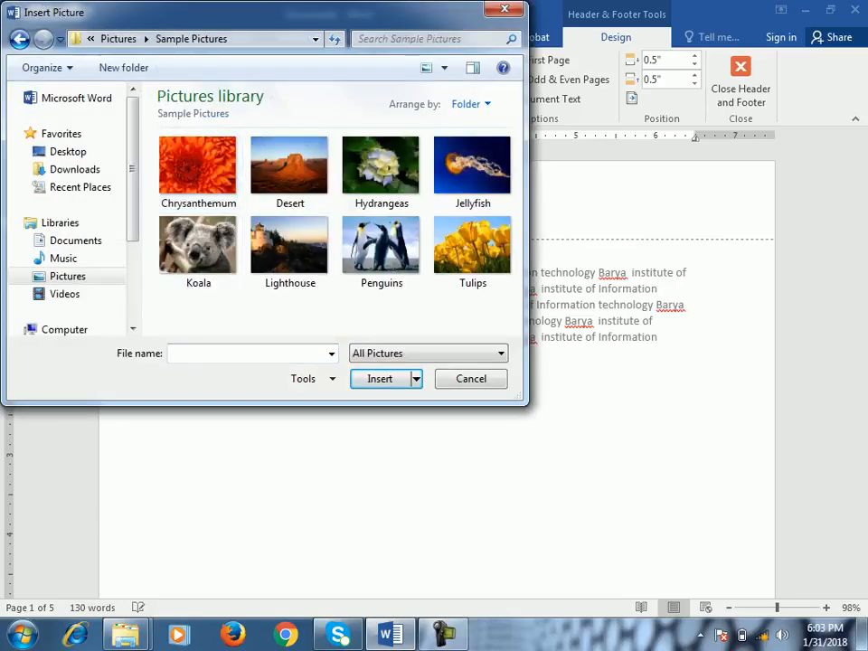
double_click(198, 248)
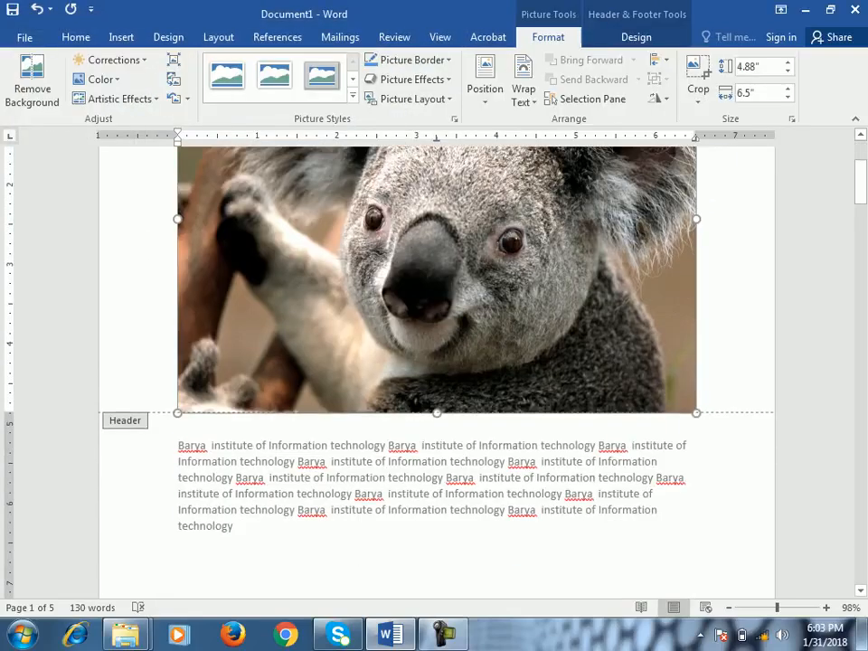
Step: Shrink the koala picture to about 0.65 inch wide and place it in front of the header text
left_click_drag(697, 413, 373, 171)
scroll(373, 171, "up", 4)
left_click_drag(372, 361, 178, 208)
Step: Add a space between the koala picture and the header text
left_click(179, 250)
scroll(437, 371, "down", 10)
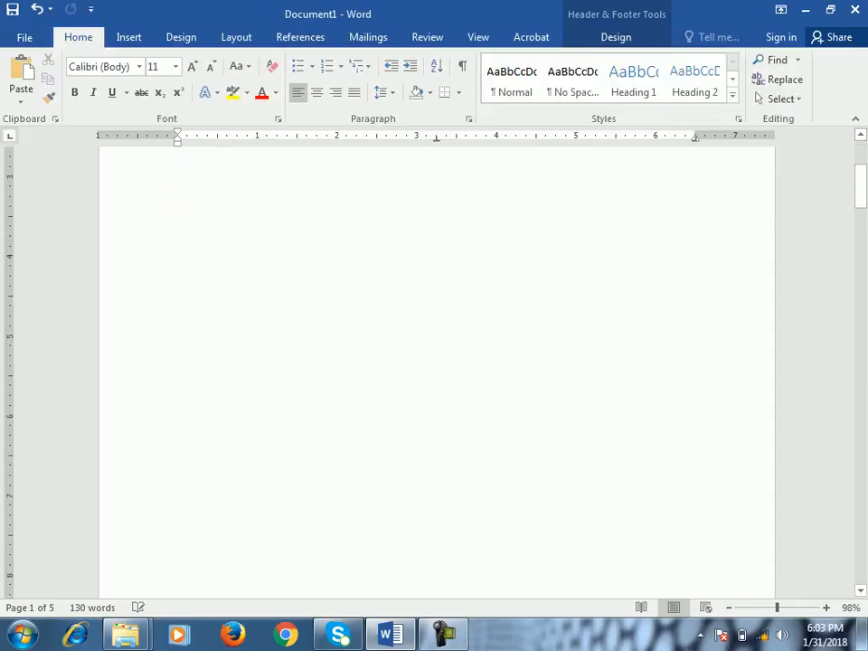
scroll(437, 371, "up", 5)
scroll(436, 371, "up", 4)
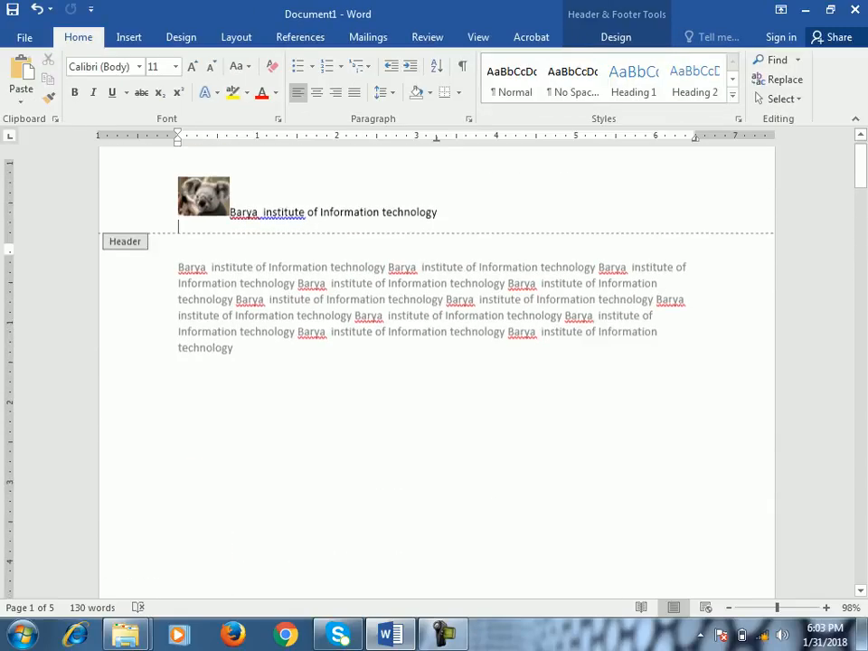
left_click(230, 235)
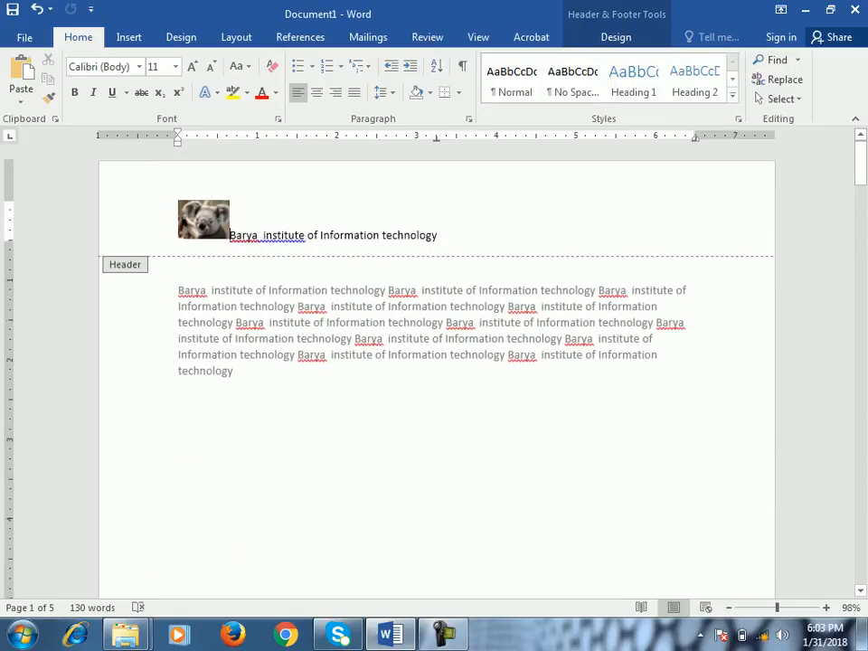
Step: Try to insert an online picture on the empty line below the header text, working offline with Sample Pictures
left_click(616, 37)
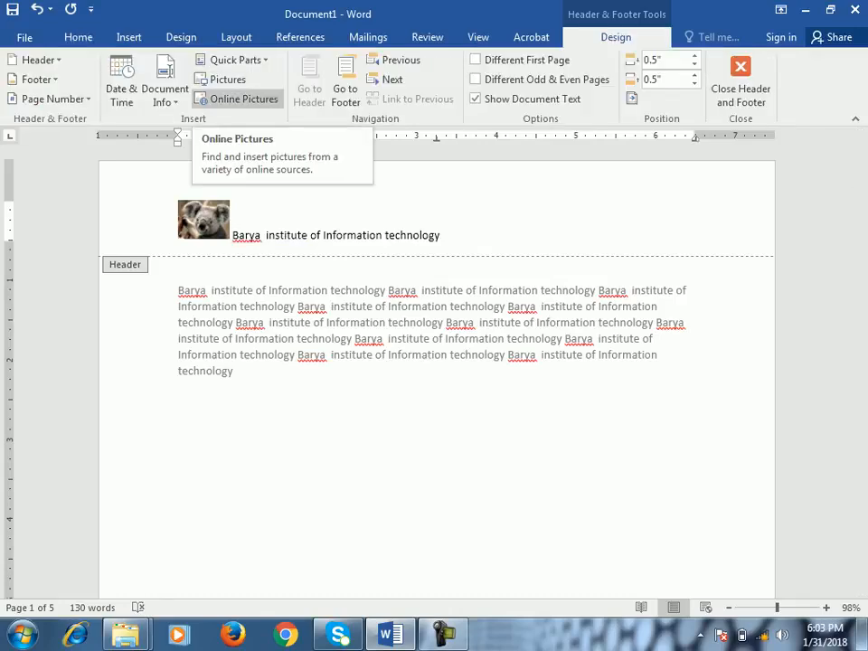
left_click(179, 250)
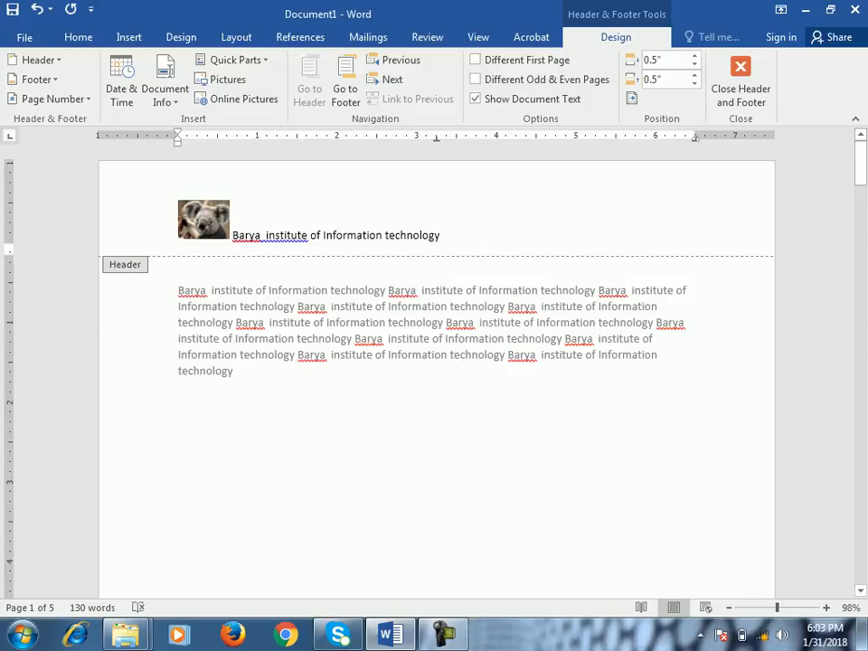
left_click(237, 99)
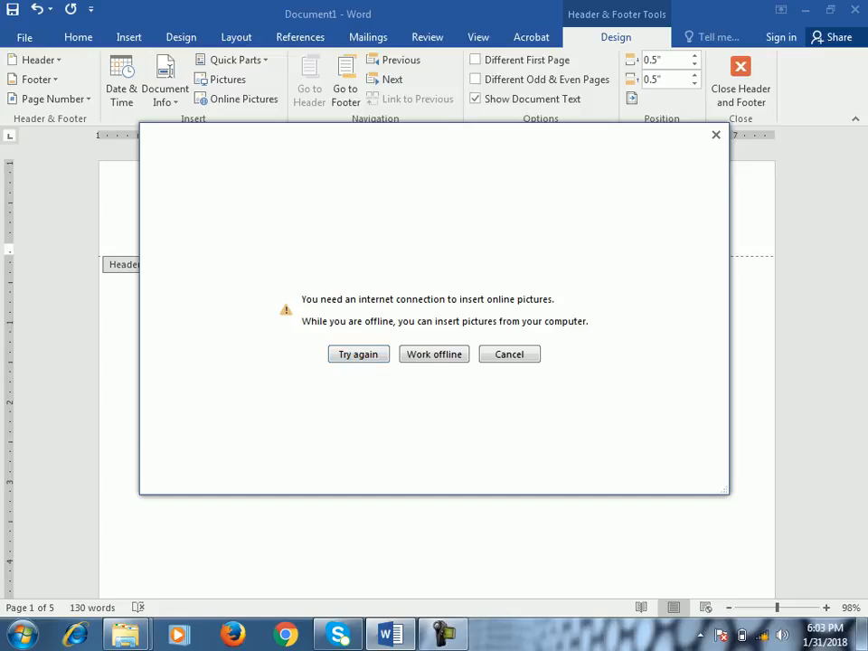
left_click(434, 355)
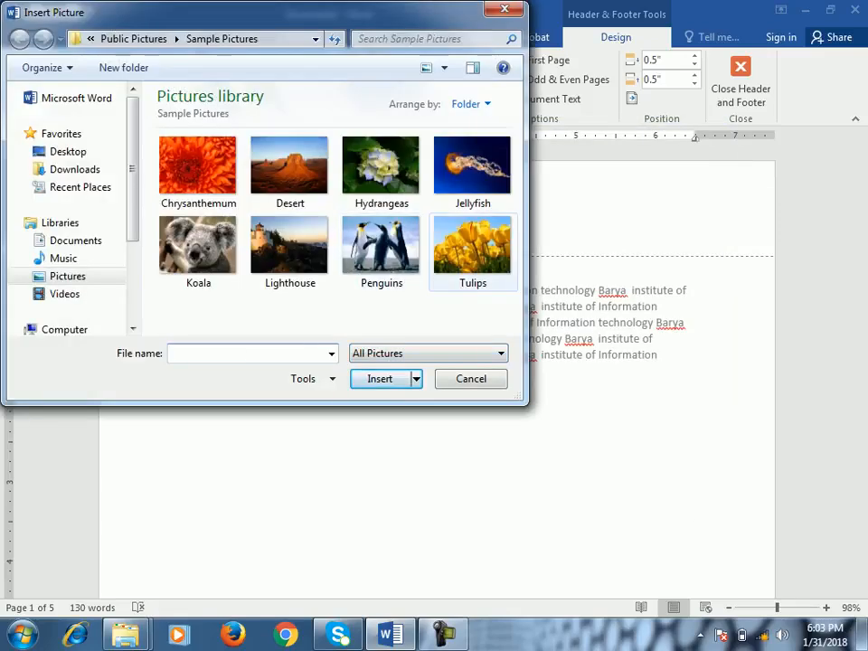
double_click(198, 244)
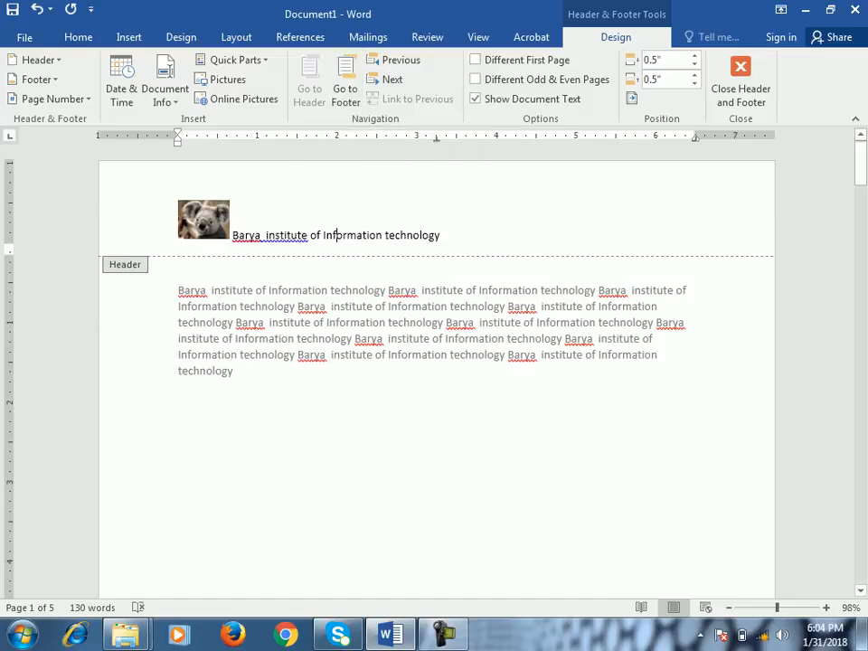
Step: Switch back and forth between the first page's header and footer, and look over the page from the header
left_click(441, 235)
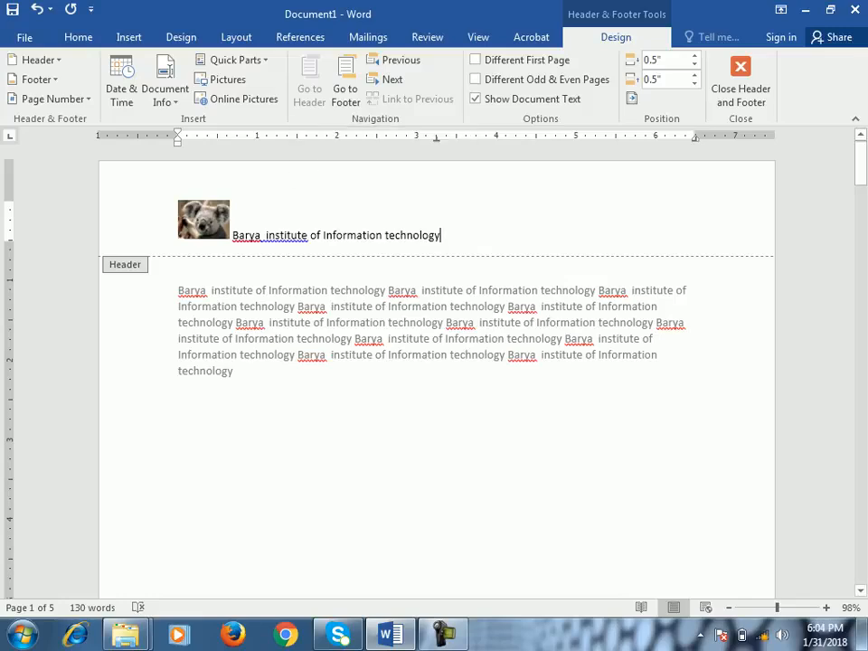
left_click(346, 86)
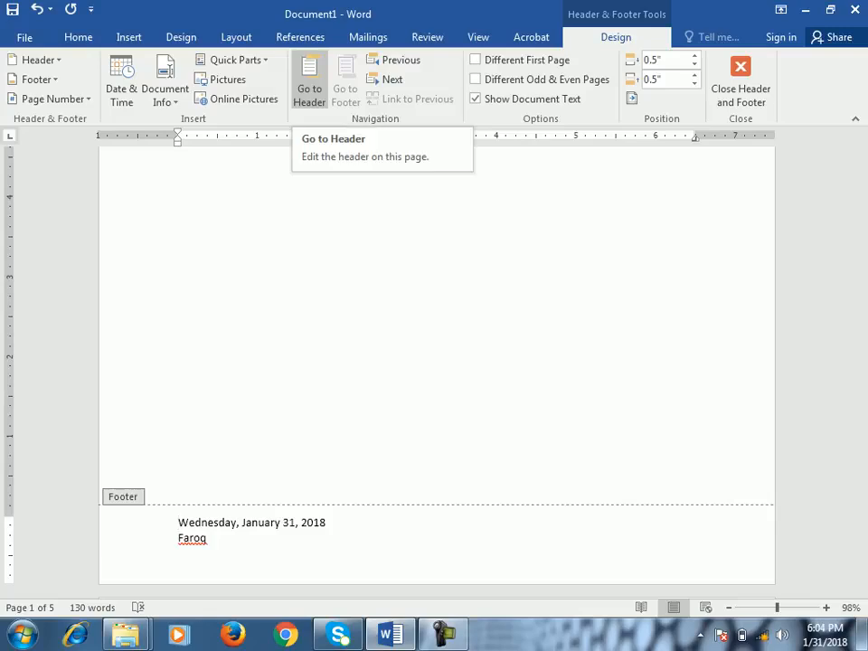
left_click(209, 539)
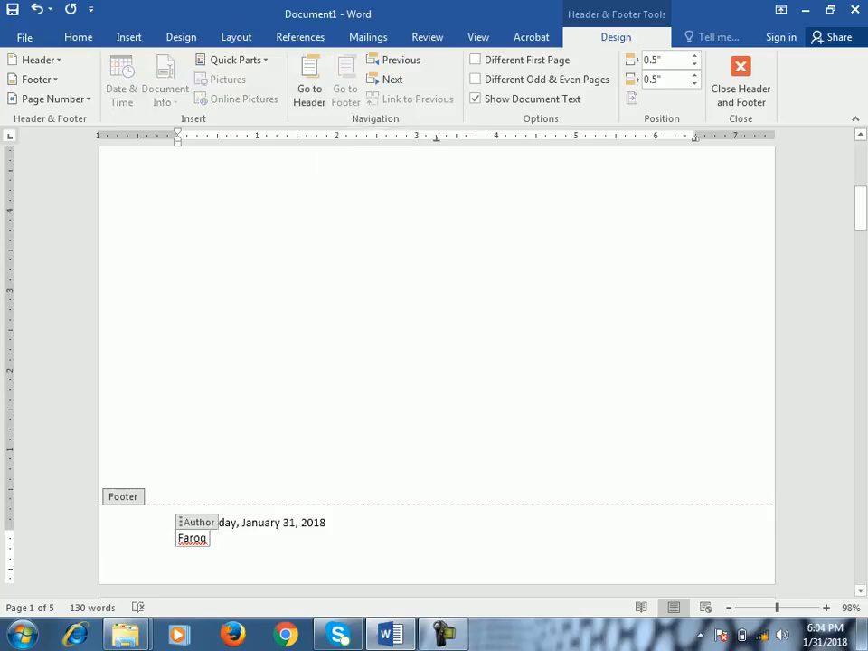
left_click(309, 87)
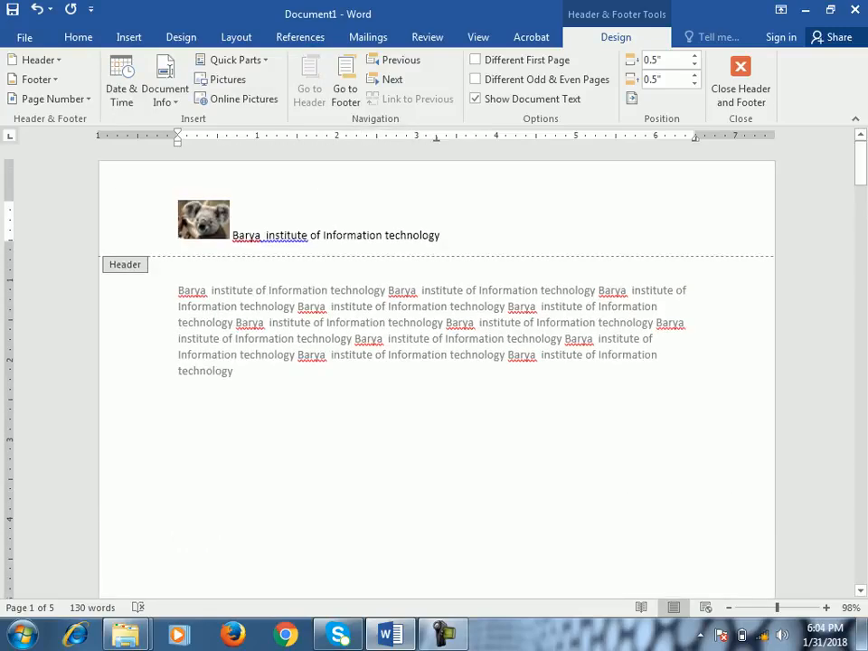
left_click(346, 88)
left_click(309, 88)
left_click(440, 236)
scroll(437, 371, "down", 10)
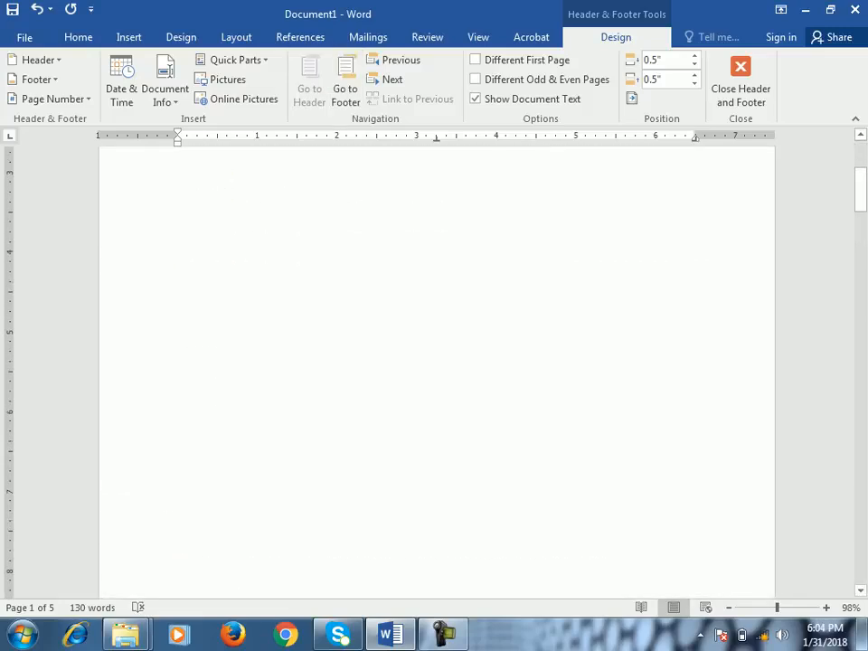
scroll(437, 371, "up", 10)
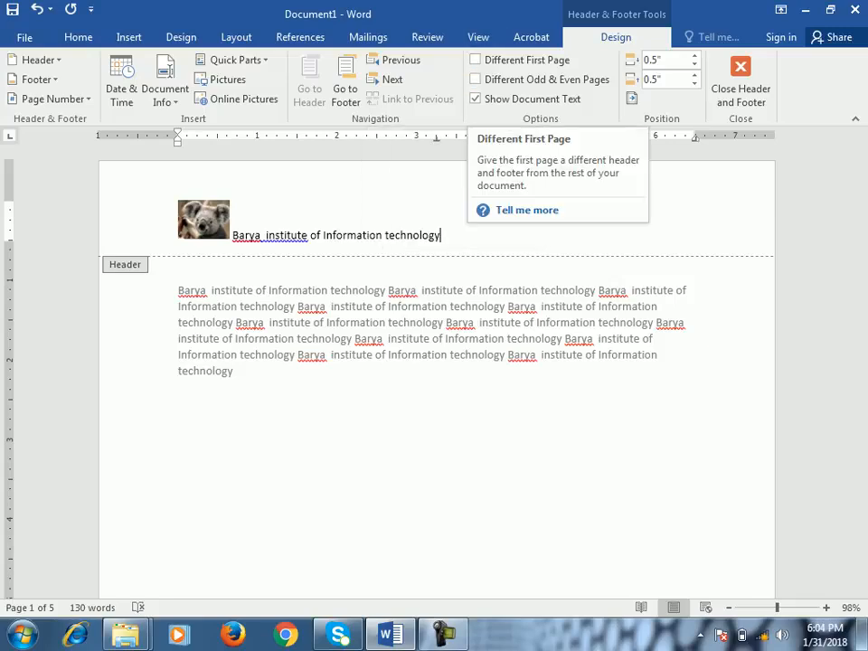
Step: Try clearing the entire header, check the footer and the next page's header, and undo the deletion
key("ctrl+a")
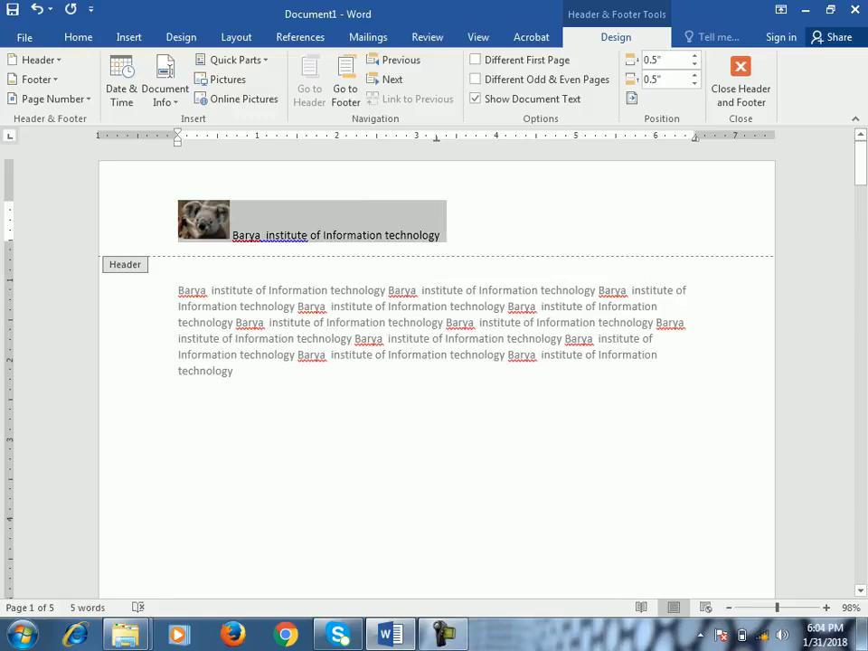
key("Delete")
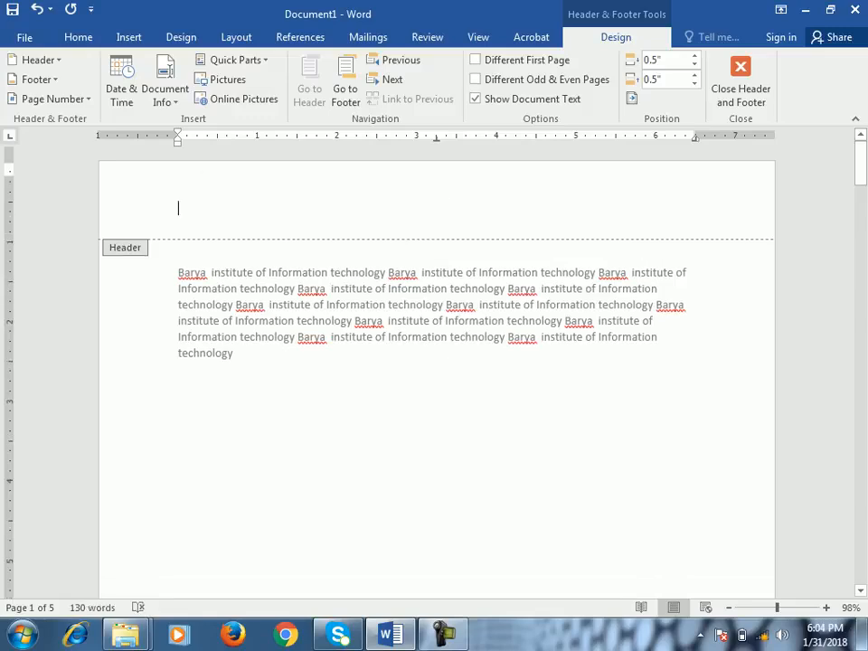
scroll(434, 361, "down", 7)
scroll(434, 361, "down", 3)
scroll(434, 362, "down", 1)
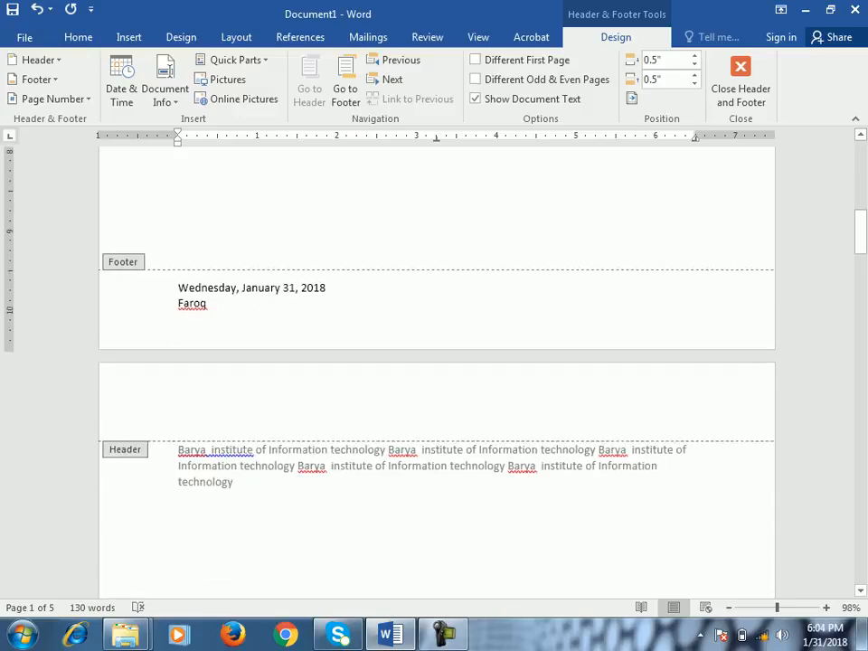
key("ctrl+z")
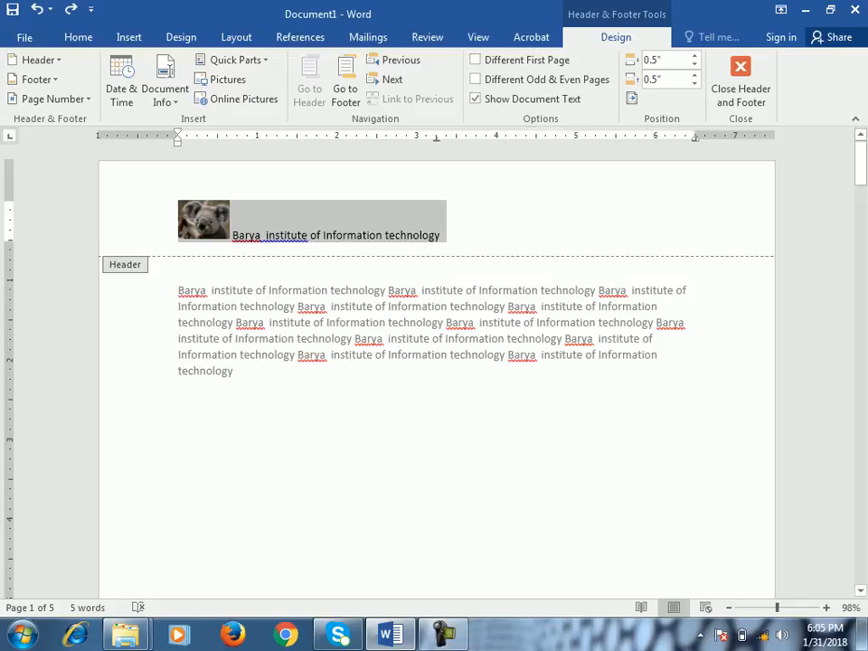
Step: Enable a different first page and compare the first page's header and footer with those on the following page
left_click(475, 60)
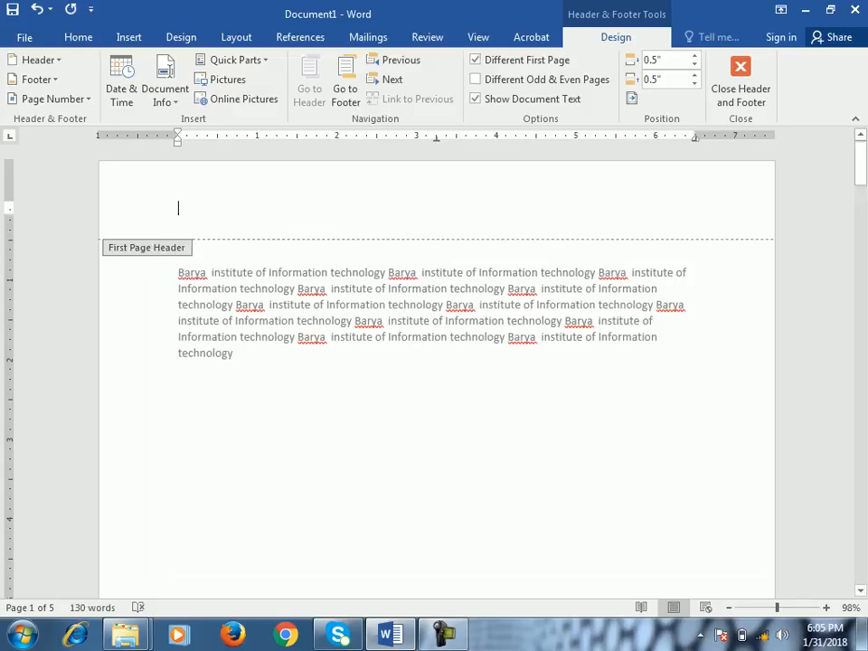
scroll(437, 371, "down", 12)
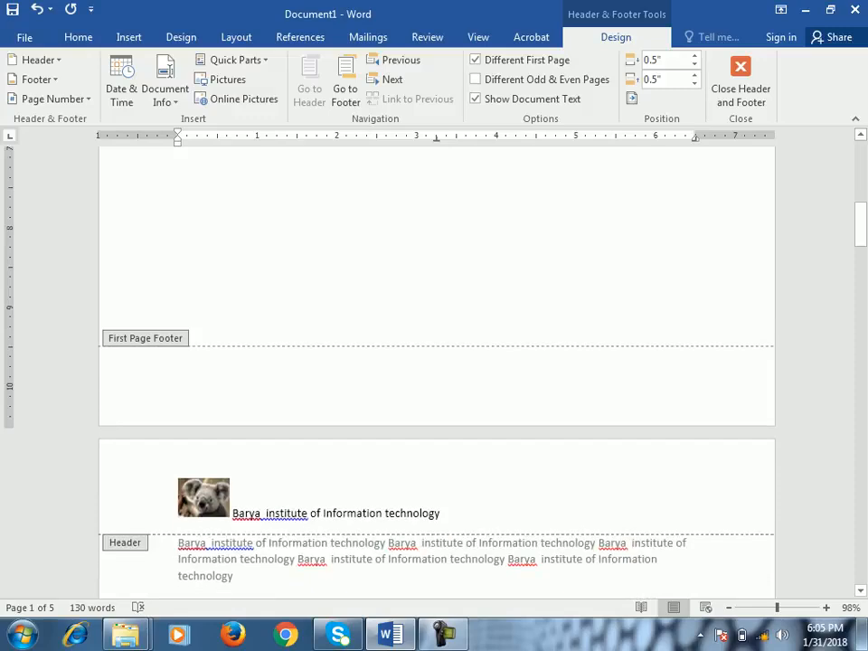
scroll(436, 371, "down", 3)
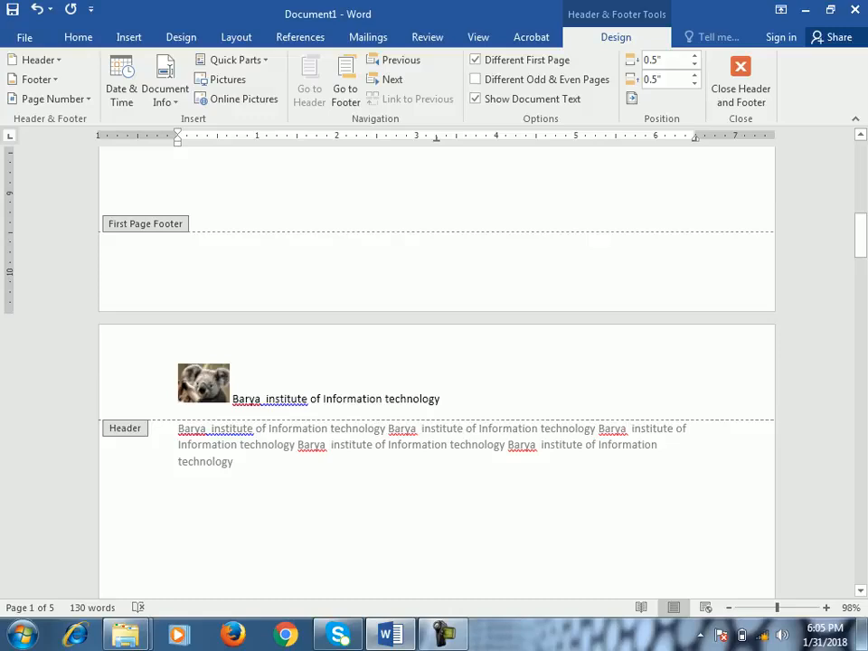
scroll(437, 371, "down", 18)
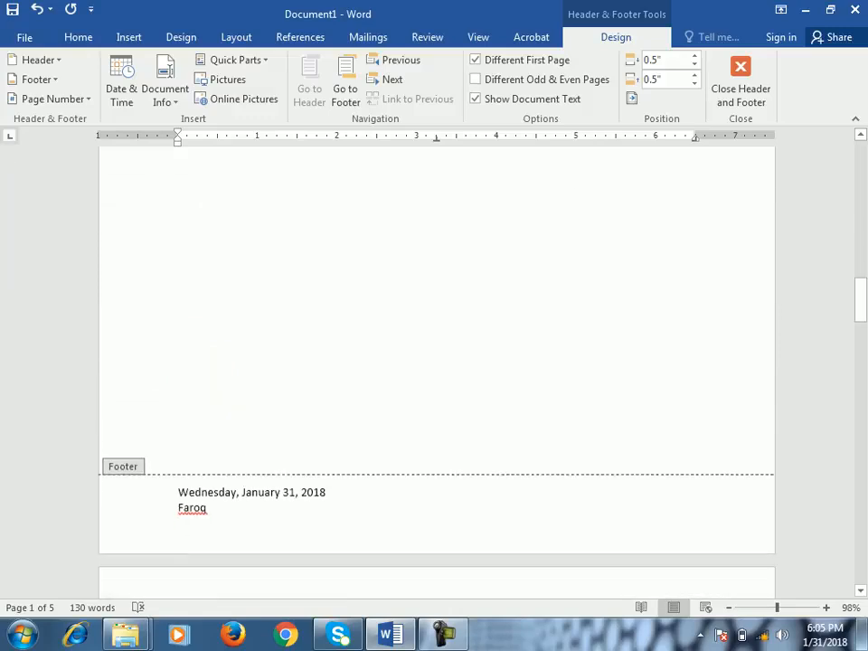
scroll(437, 371, "up", 9)
scroll(437, 371, "up", 20)
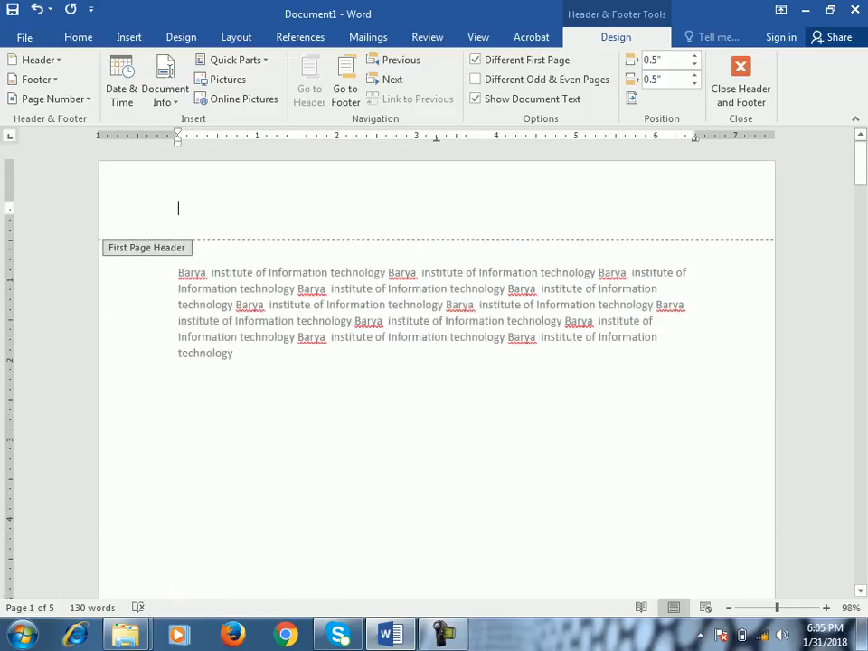
scroll(437, 370, "down", 5)
scroll(437, 371, "down", 4)
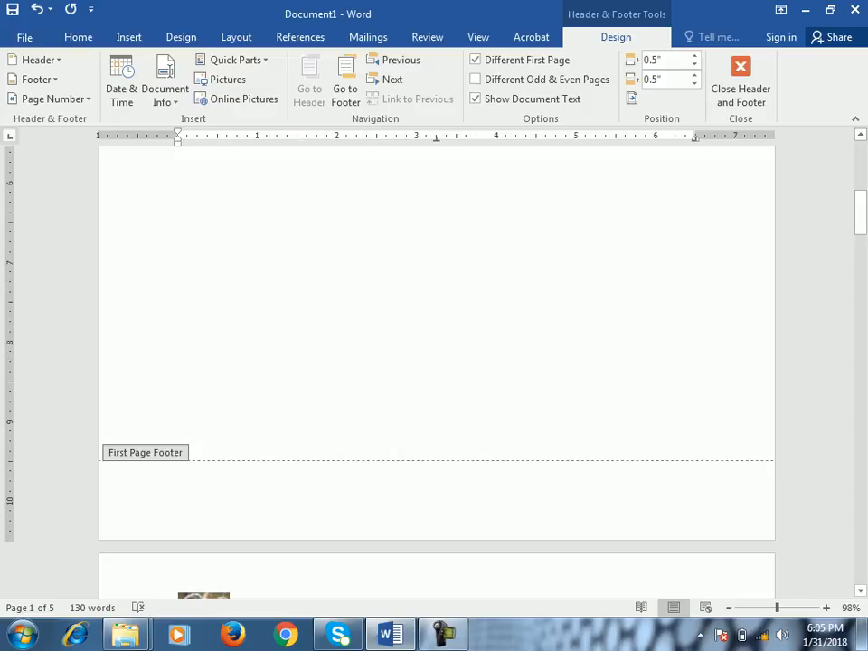
scroll(437, 371, "up", 15)
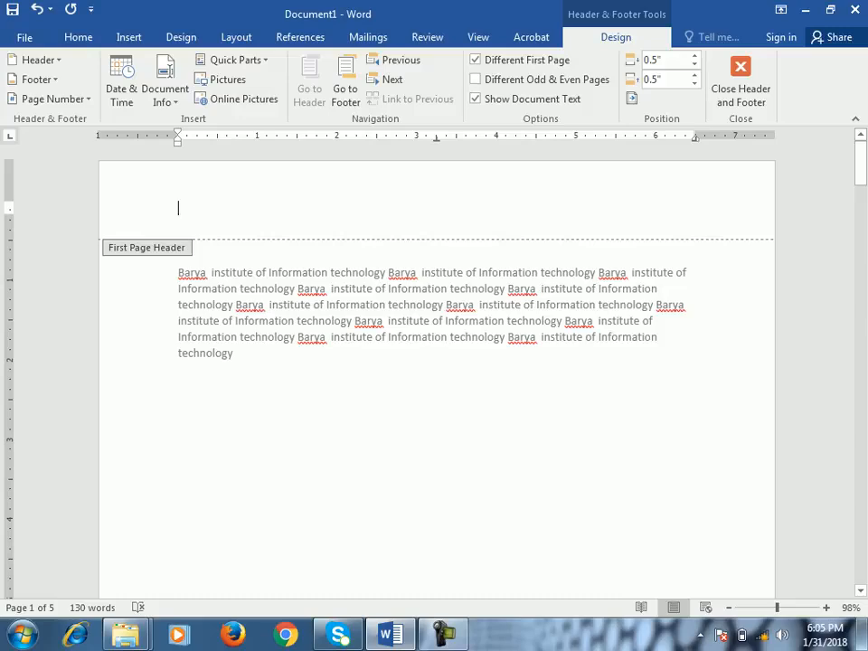
Step: Enter "Microsoft Word 2016 Note" in the first page header and close header and footer editing
type("wa")
key("BackSpace")
key("BackSpace")
type("Micros")
key("BackSpace")
type("s")
key("BackSpace")
key("BackSpace")
type("osoft Word 2016 Note")
left_click(740, 81)
Step: Inspect the header and footer of page 2, briefly opening its header for editing and returning to the body text
scroll(436, 362, "down", 15)
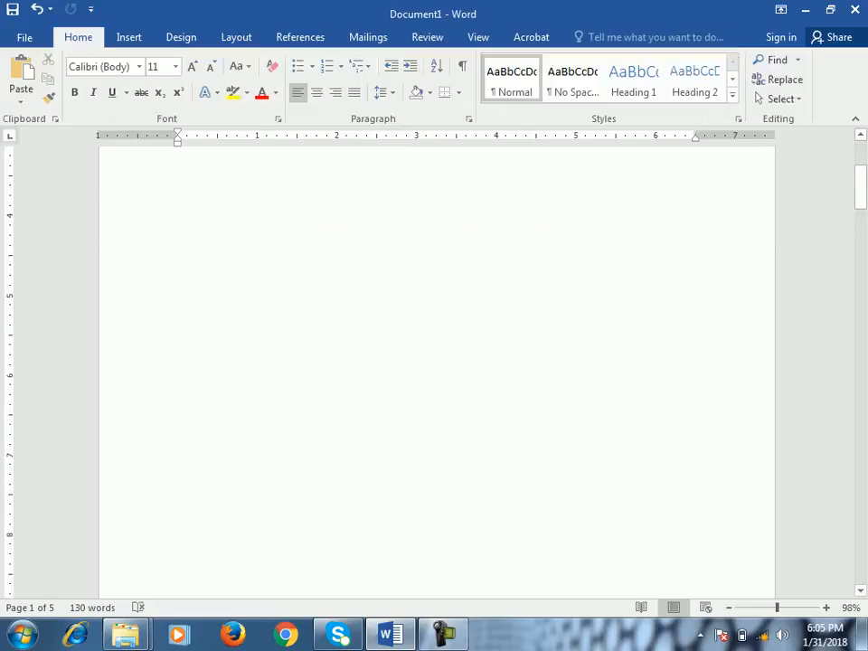
double_click(425, 246)
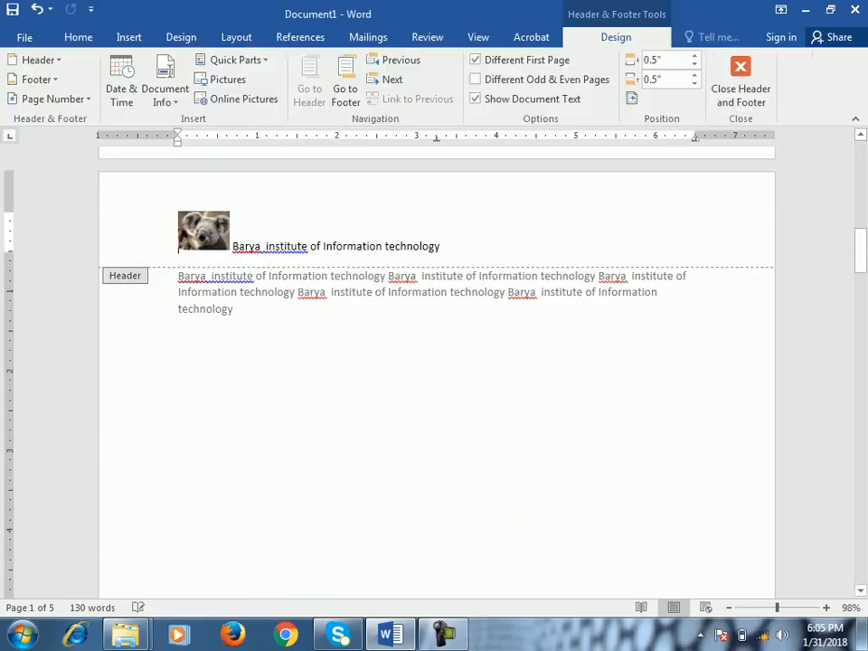
double_click(443, 292)
scroll(442, 292, "down", 2)
scroll(443, 292, "down", 12)
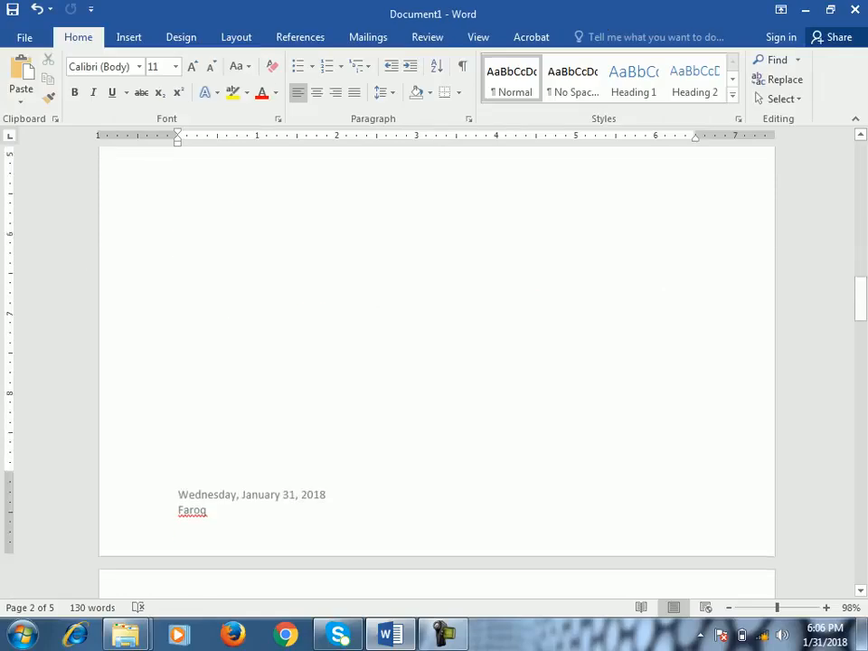
scroll(442, 292, "up", 10)
scroll(442, 292, "up", 4)
Step: Reopen the first page header and turn off the different first page option
left_click_drag(861, 258, 861, 169)
left_click(178, 248)
double_click(178, 208)
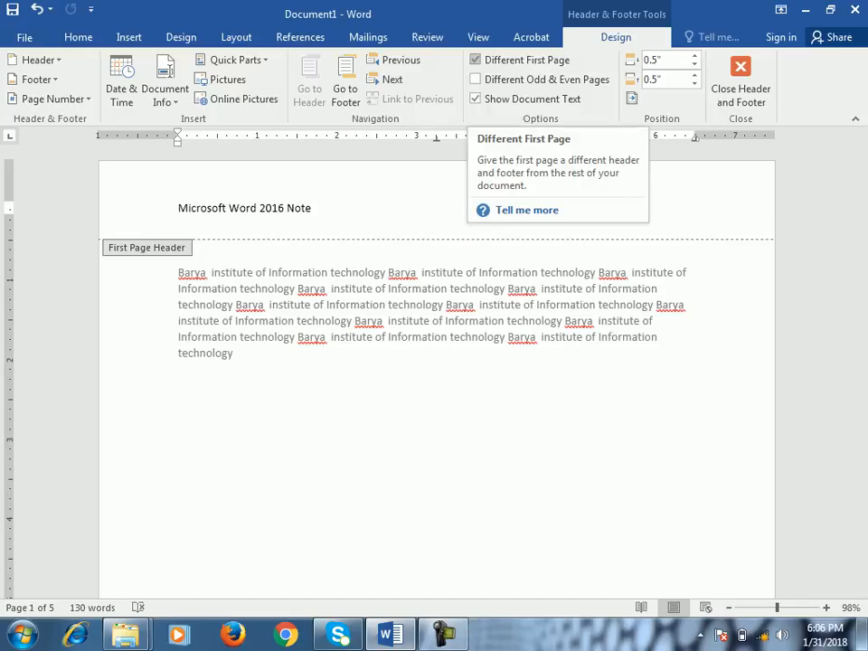
left_click(506, 59)
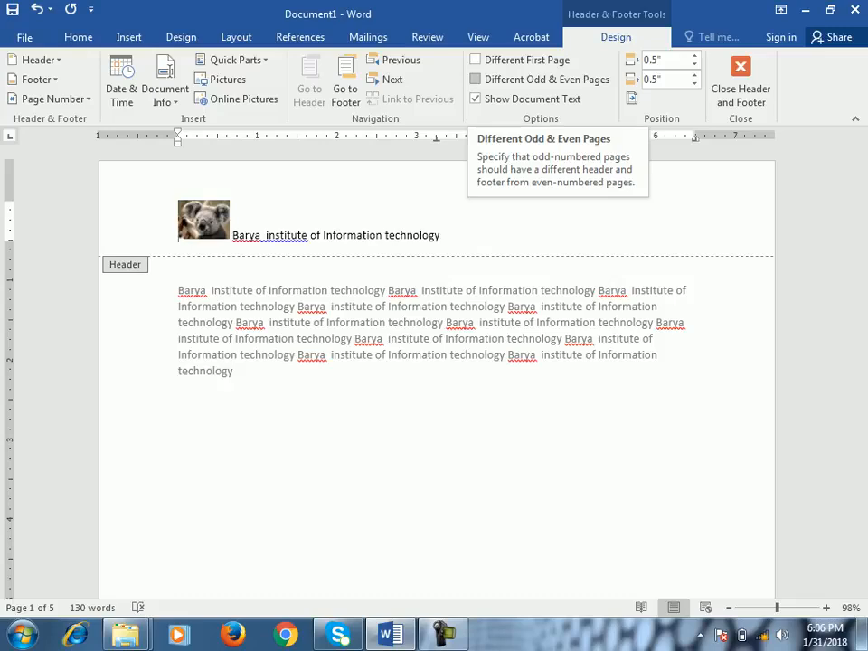
Step: Enable different odd and even pages and enter "Even 2" in the even page header on page 2
left_click(476, 79)
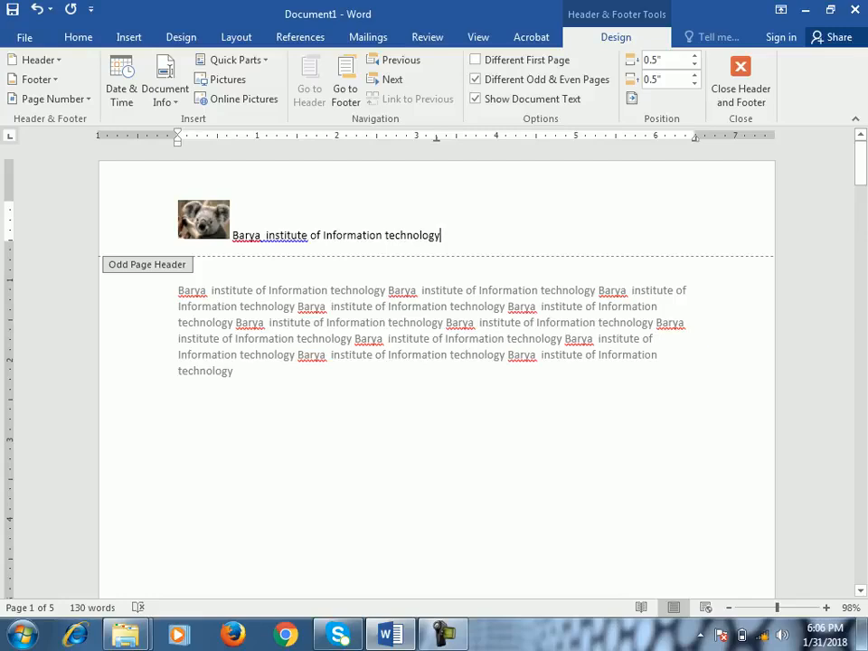
scroll(436, 379, "down", 11)
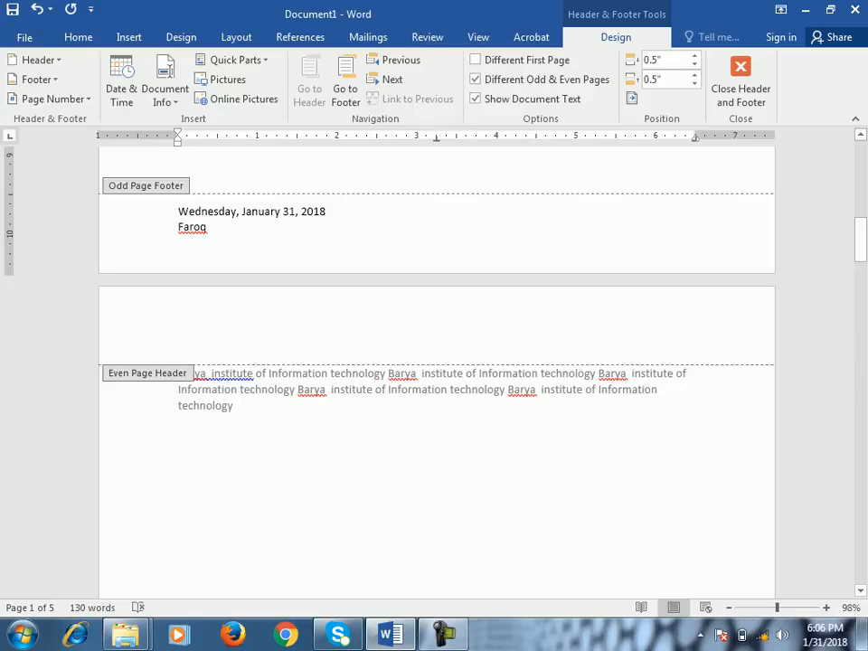
left_click(179, 333)
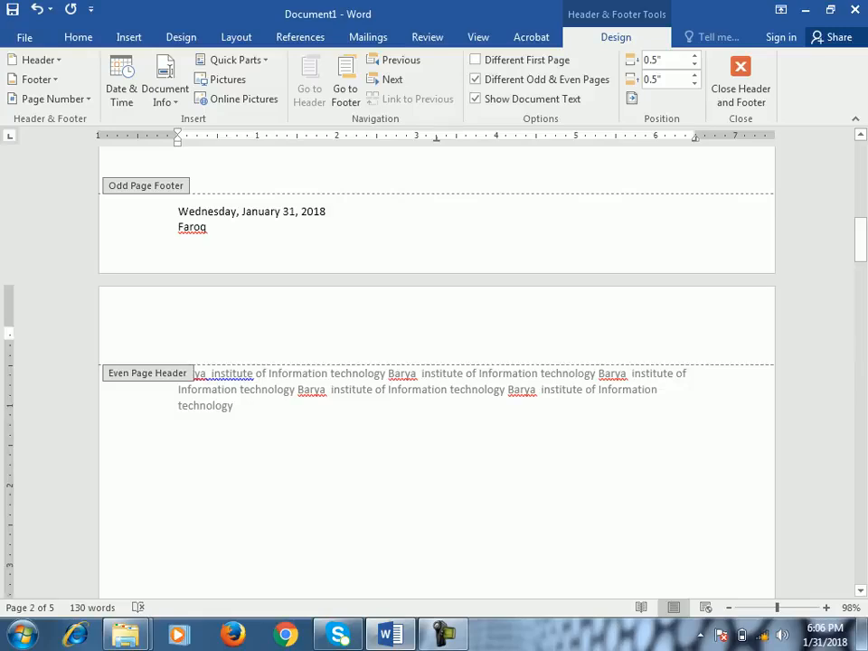
type("Even 2")
Step: Compare the odd and even page headers and footers on pages 2 to 4
scroll(437, 371, "down", 6)
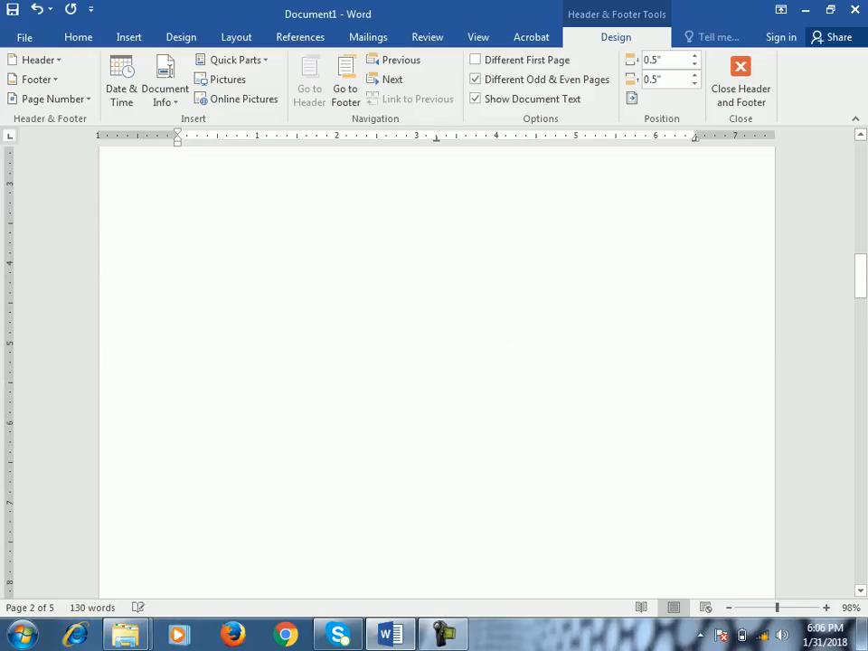
scroll(437, 370, "down", 5)
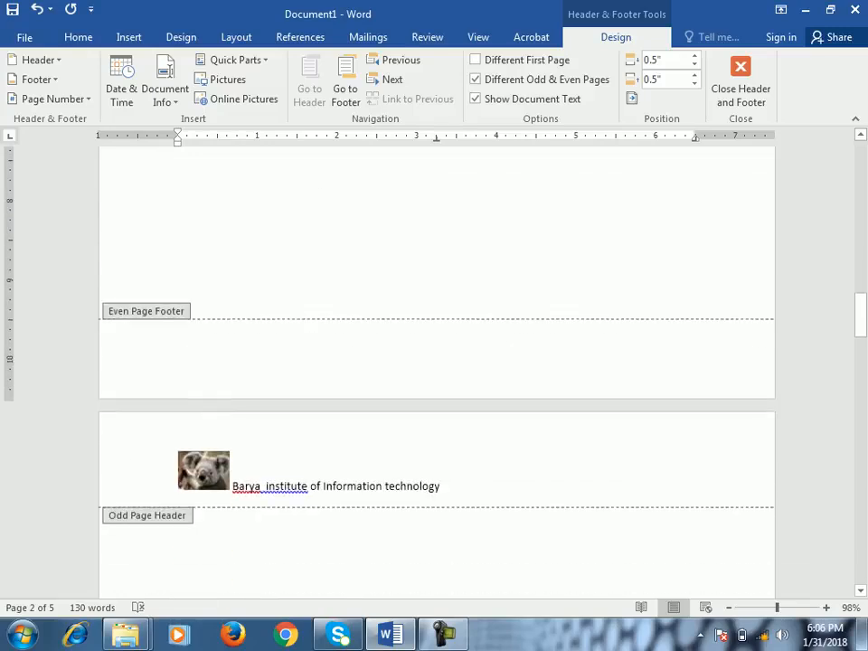
scroll(437, 371, "down", 10)
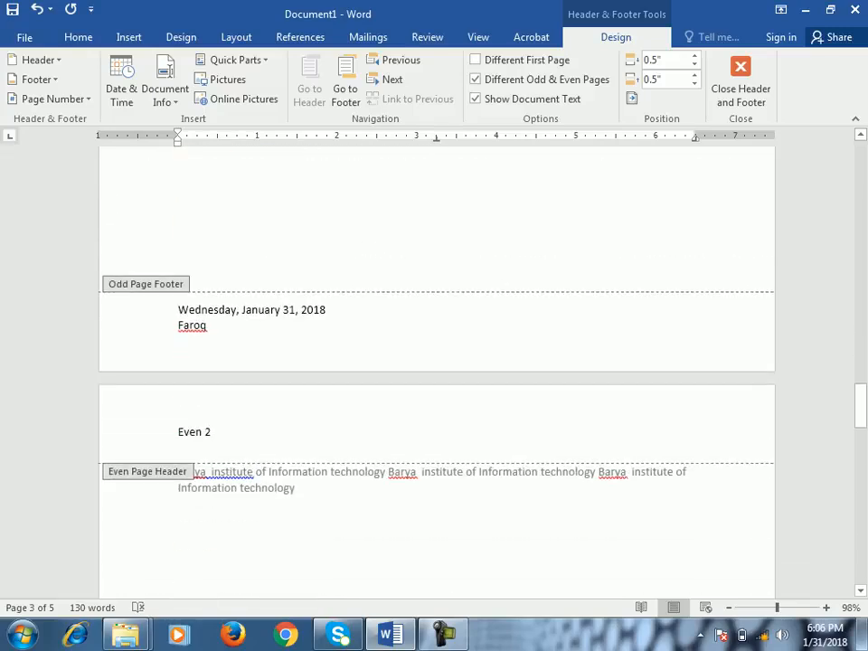
scroll(437, 371, "down", 10)
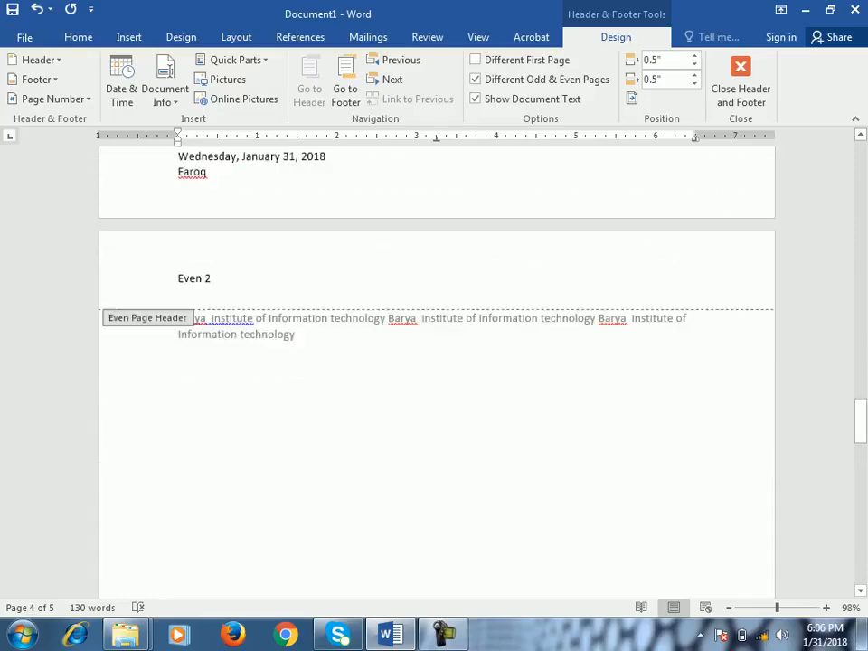
scroll(437, 371, "up", 5)
Step: Turn off different odd and even pages, and close header and footer editing on the first page
left_click_drag(861, 366, 860, 167)
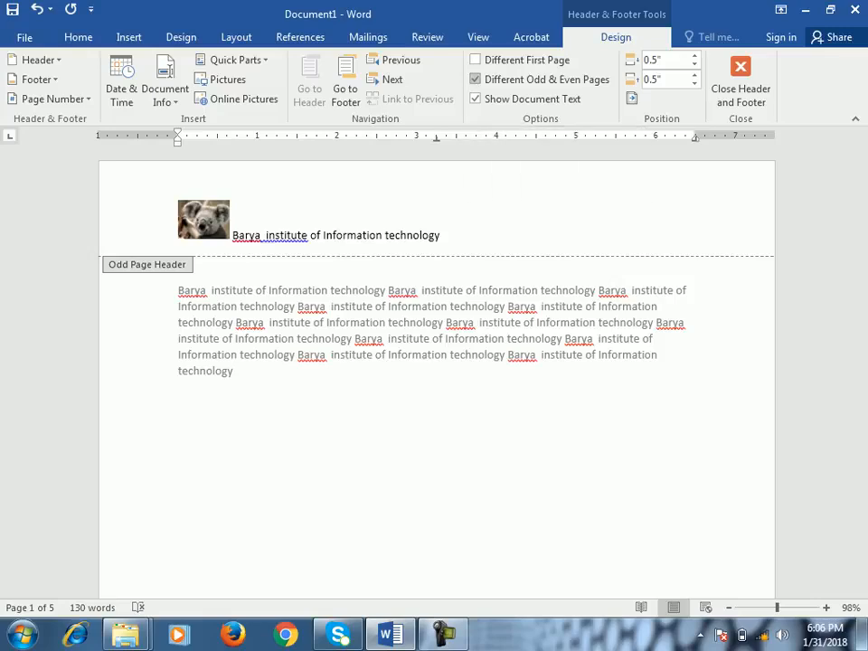
left_click(475, 80)
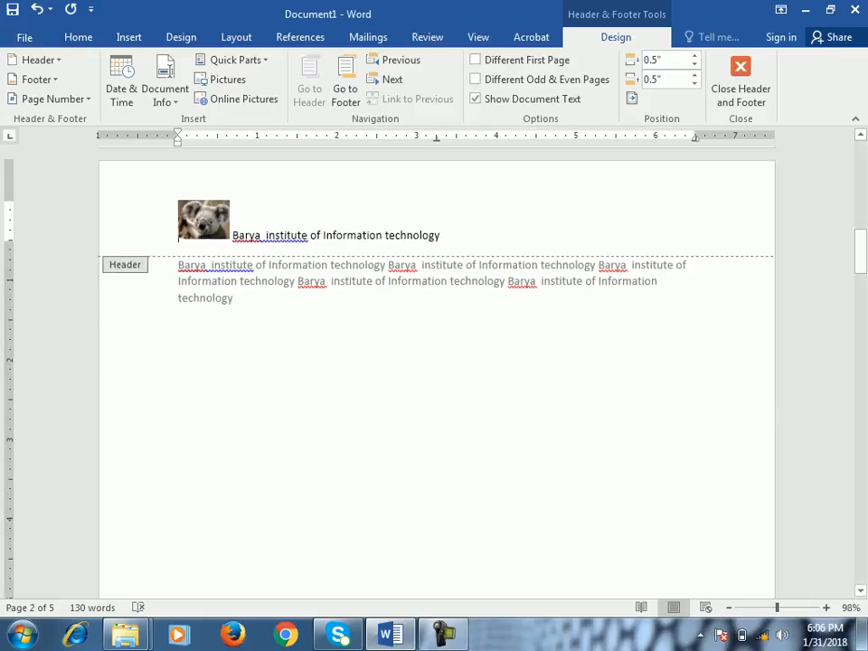
left_click_drag(860, 246, 861, 139)
left_click(442, 235)
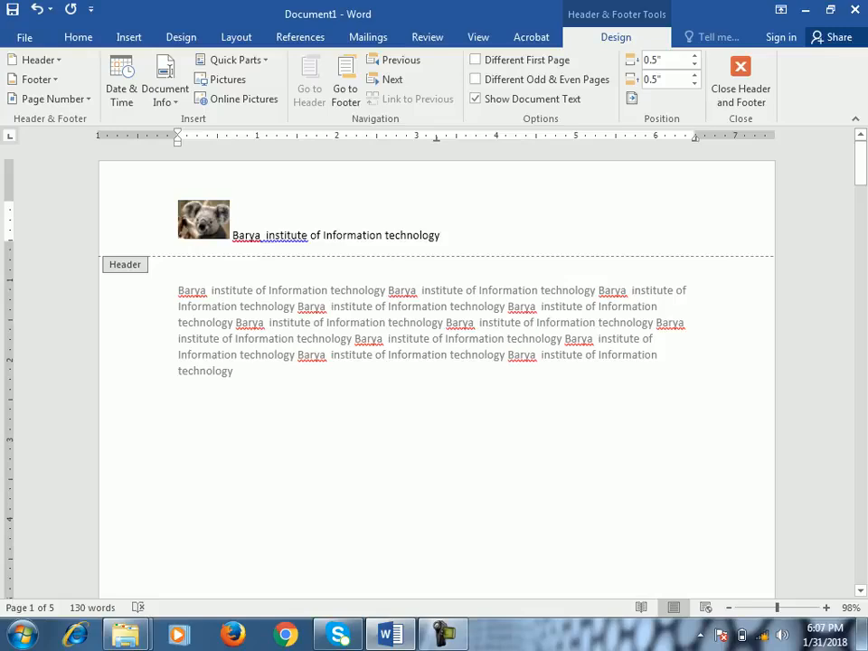
left_click(740, 81)
left_click(337, 395)
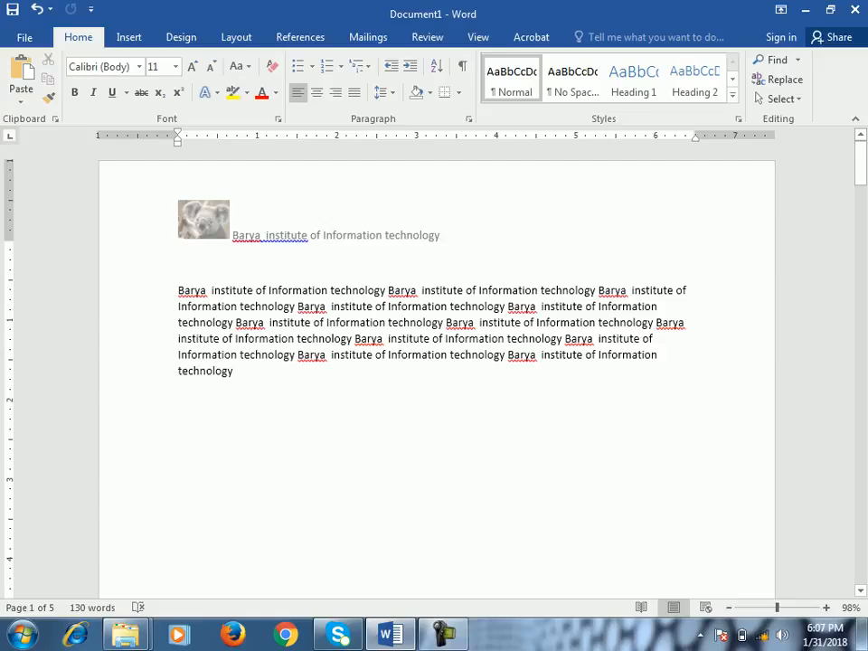
Step: Try adding eight blank lines below the first page's header text, undo them, and leave the header
double_click(254, 234)
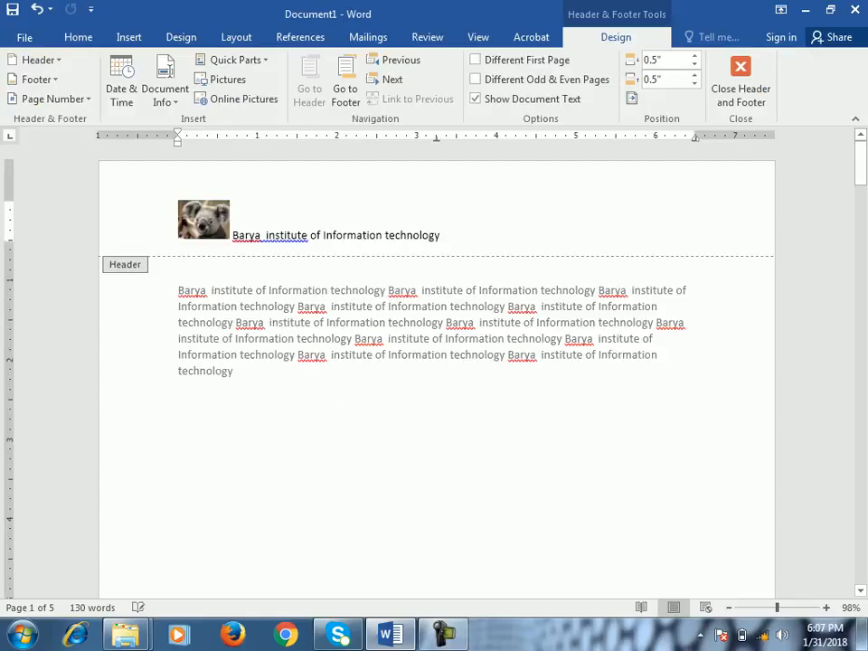
left_click(441, 235)
key("Return")
key("Return")
key("Return")
key("Return")
key("Return")
key("Return")
key("Return")
key("Return")
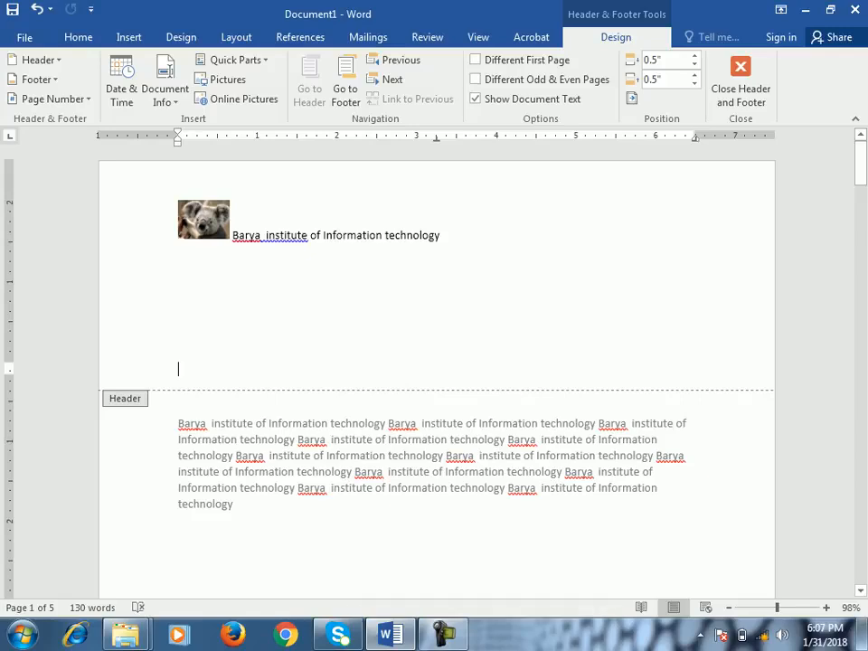
key("ctrl+z")
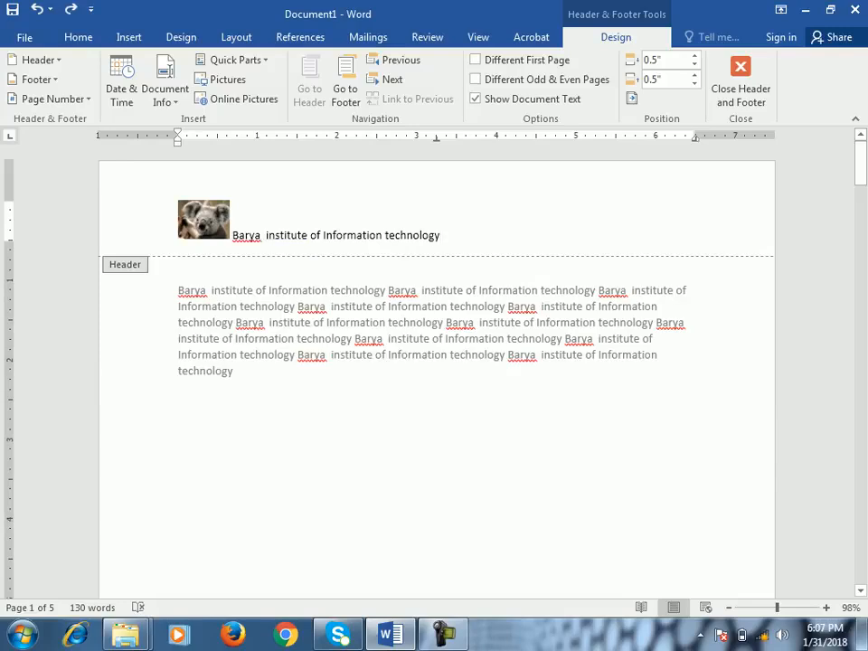
key("Escape")
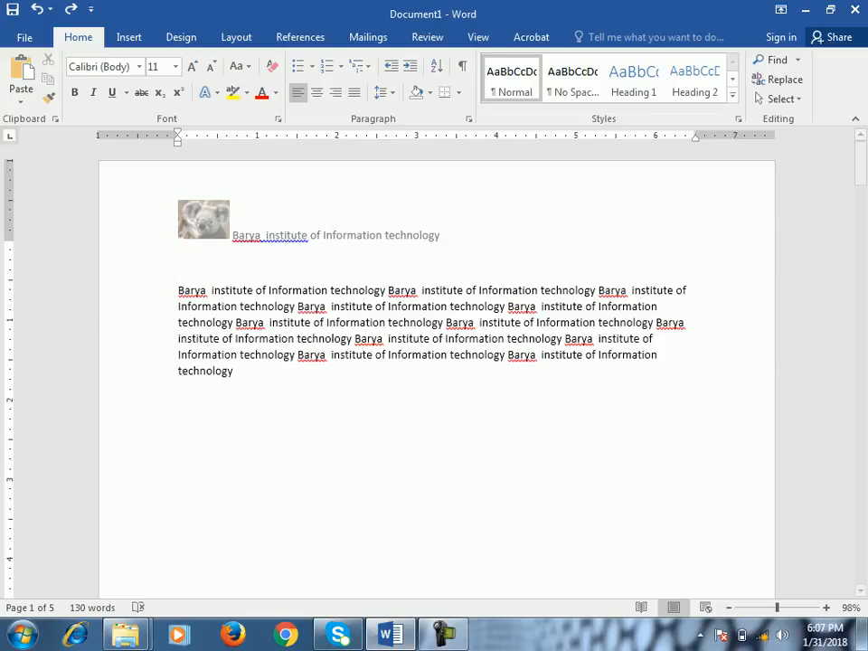
Step: Preview the document for printing, enlarge page 1 to 204% to inspect its header, and return to the document
left_click(24, 37)
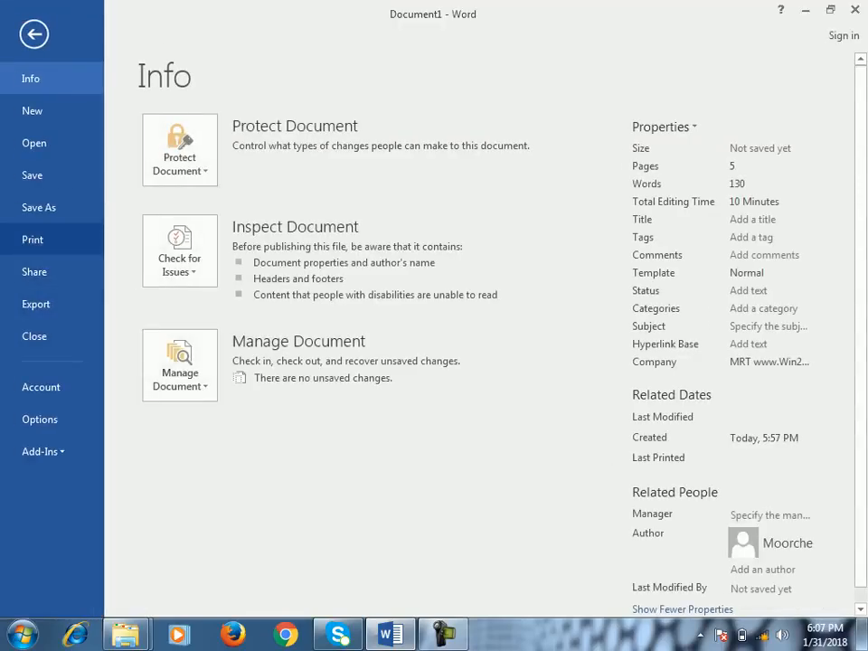
left_click(33, 239)
left_click_drag(768, 604, 798, 604)
scroll(626, 343, "up", 2)
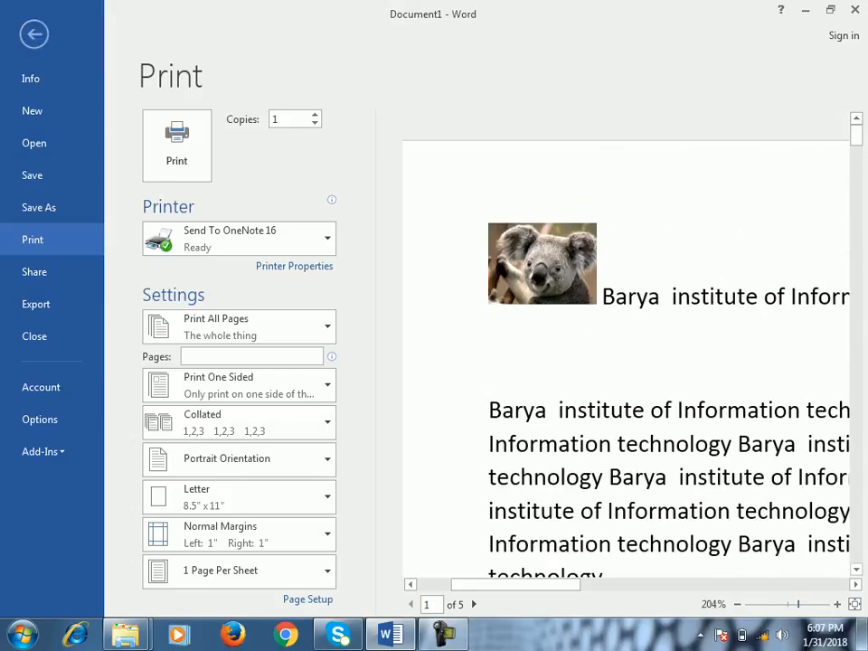
left_click(33, 33)
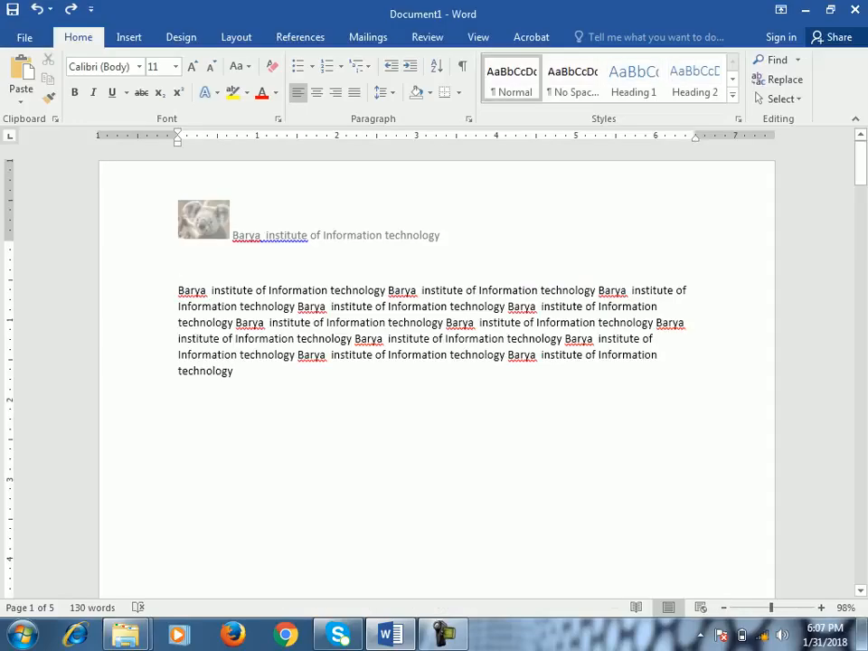
Step: Try to hide the document text while editing the first page's header, and close header editing
double_click(262, 232)
left_click(179, 250)
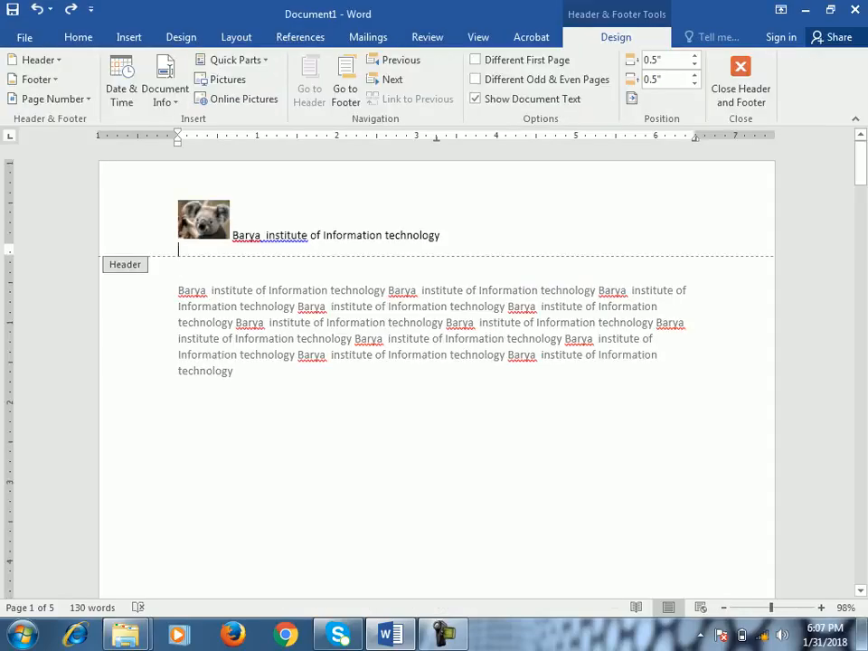
left_click(441, 235)
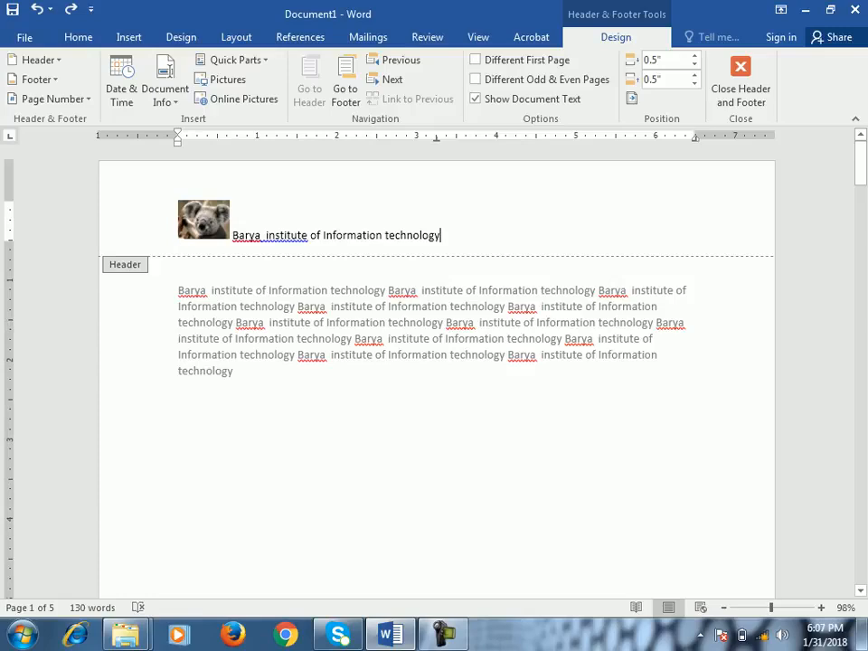
left_click(476, 99)
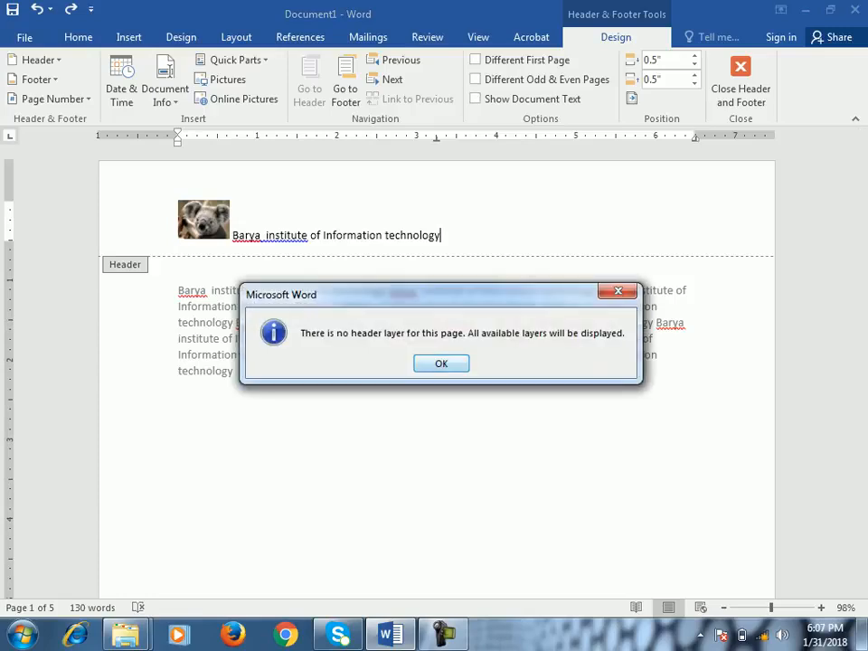
key("Return")
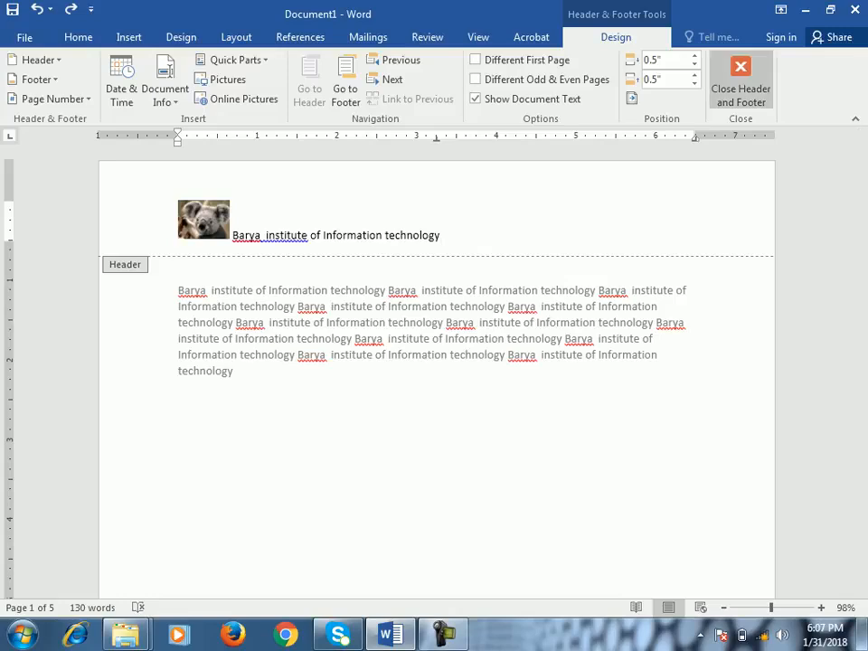
left_click(740, 81)
Step: Create a blank document and paste "Barya institute of Information technology" eleven times as its body text
key("ctrl+n")
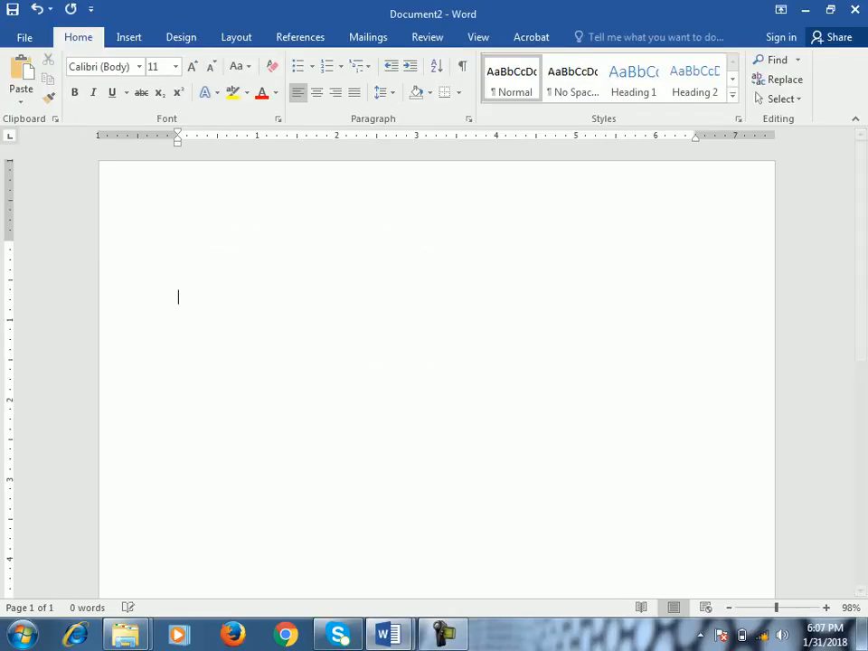
key("ctrl+v")
key("ctrl+v")
key("ctrl+v")
key("ctrl+v")
key("ctrl+v")
key("ctrl+v")
key("ctrl+v")
key("ctrl+v")
key("ctrl+v")
key("ctrl+v")
key("ctrl+v")
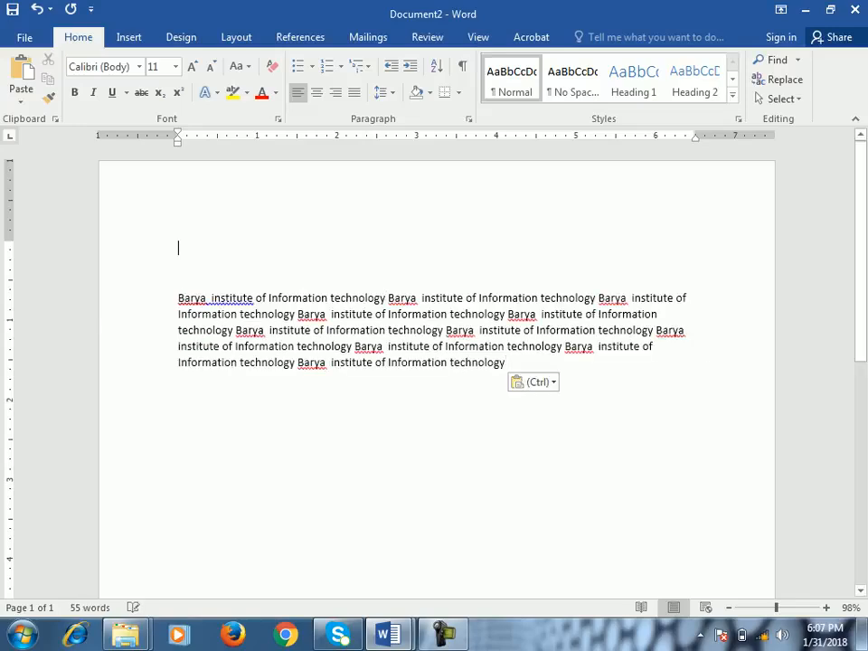
Step: Open the new document's header, hide the document text, and show it again
double_click(178, 246)
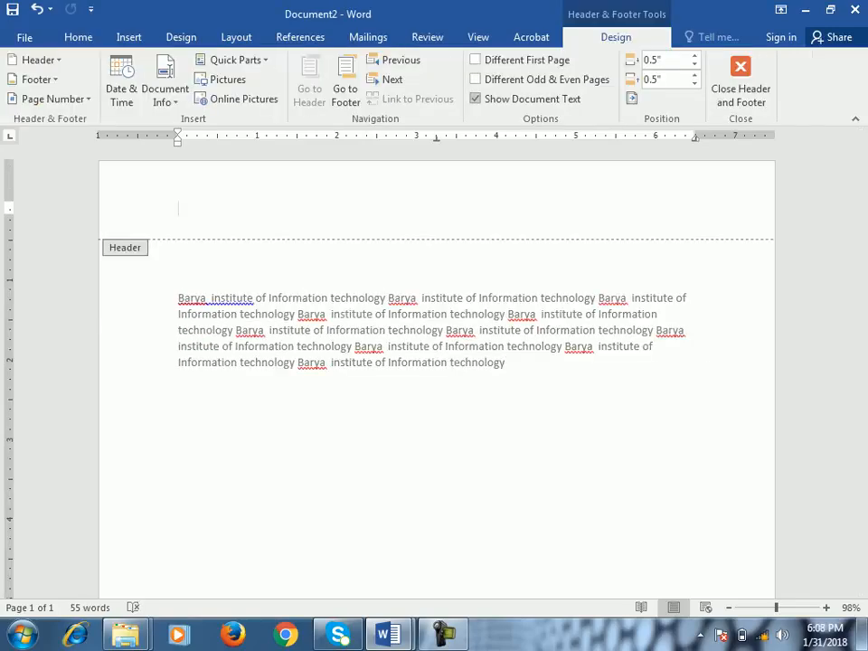
left_click(477, 99)
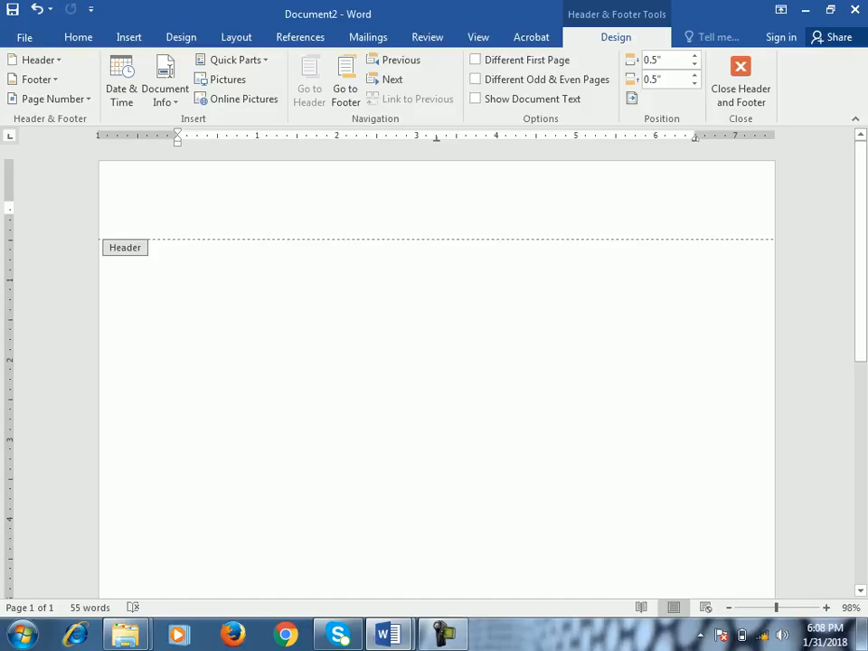
left_click(476, 98)
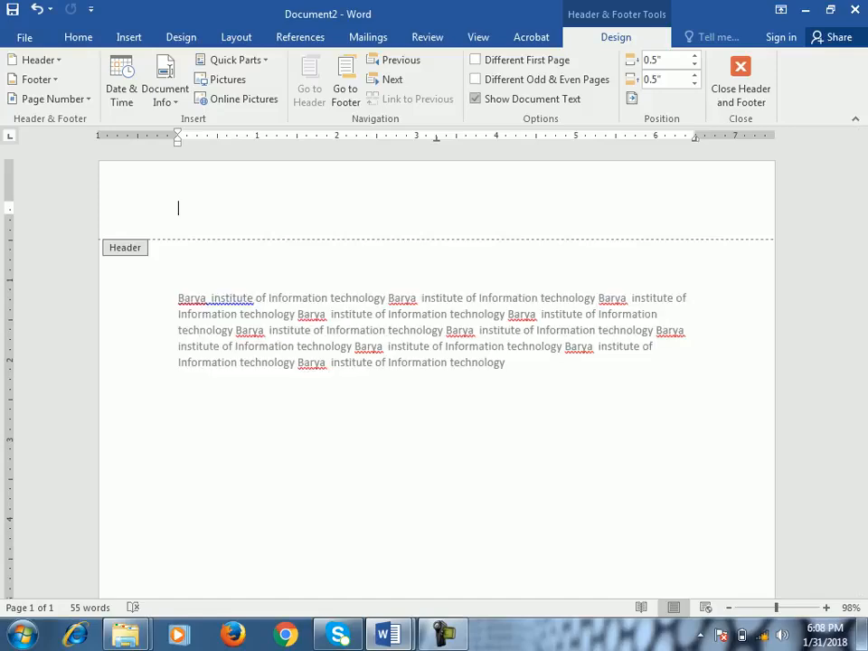
Step: Enter "Barya institute of Information technology" in the header, hide the document text, and close header editing
type("Barya  institute of Information technology")
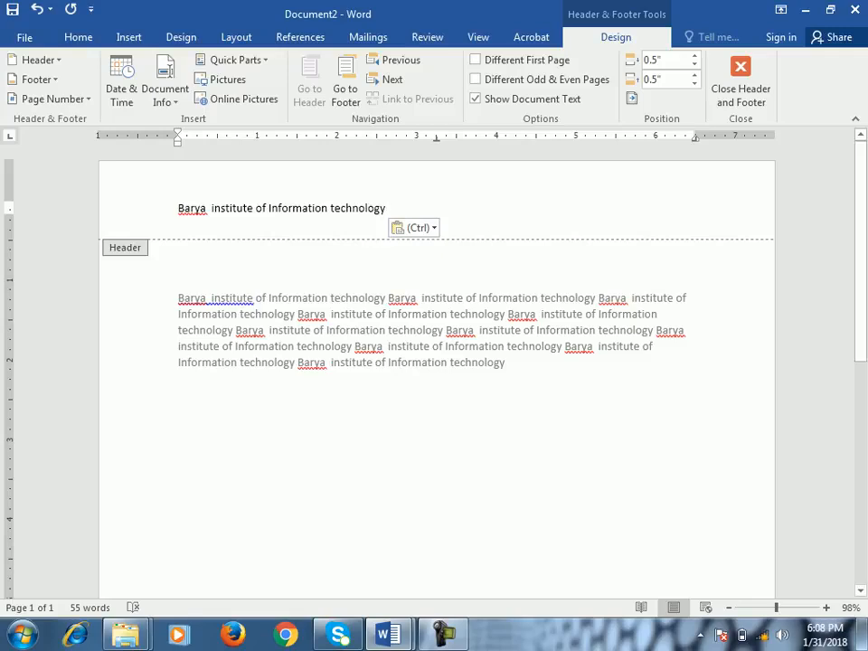
left_click(477, 99)
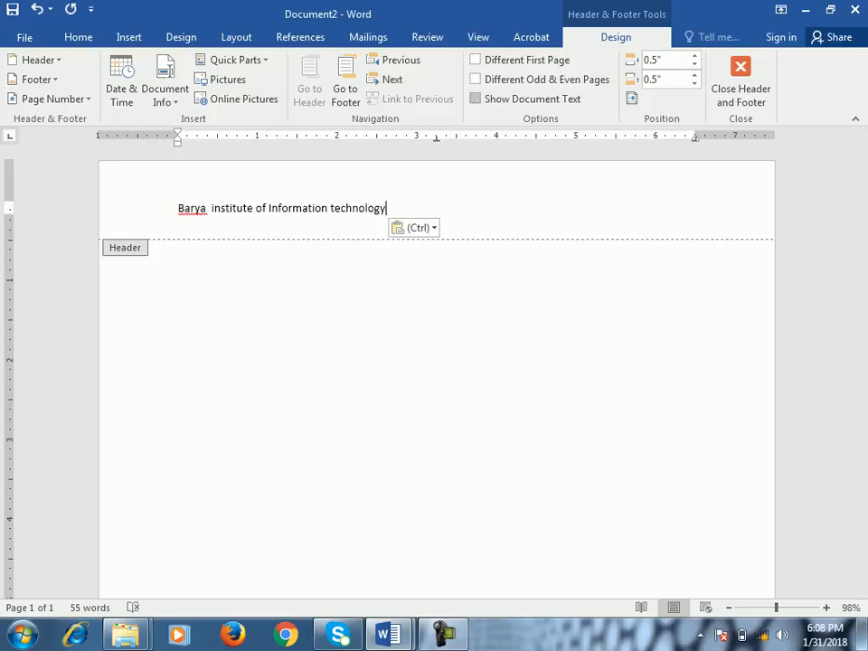
left_click(740, 82)
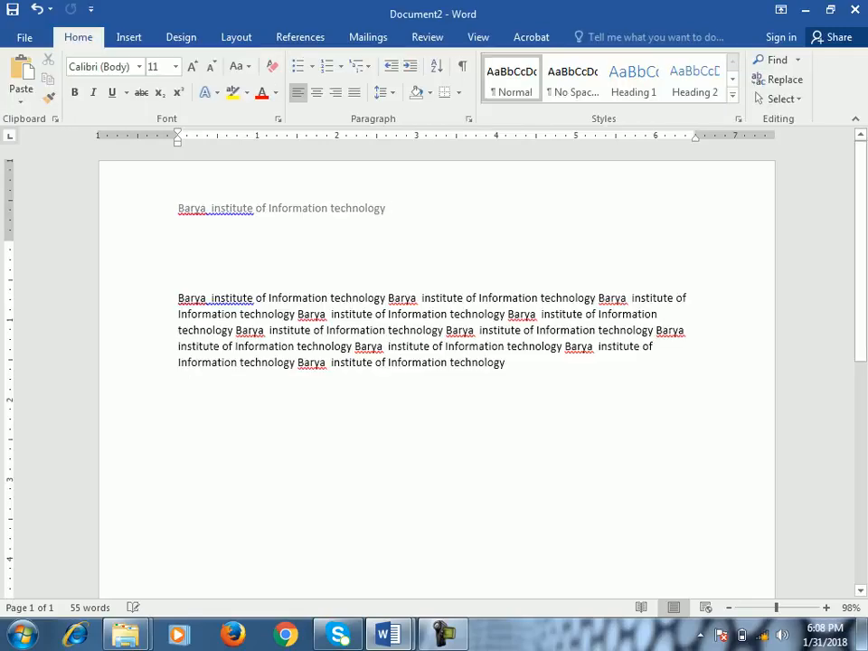
Step: Reopen the header of the new document and toggle the document text off and on
double_click(181, 208)
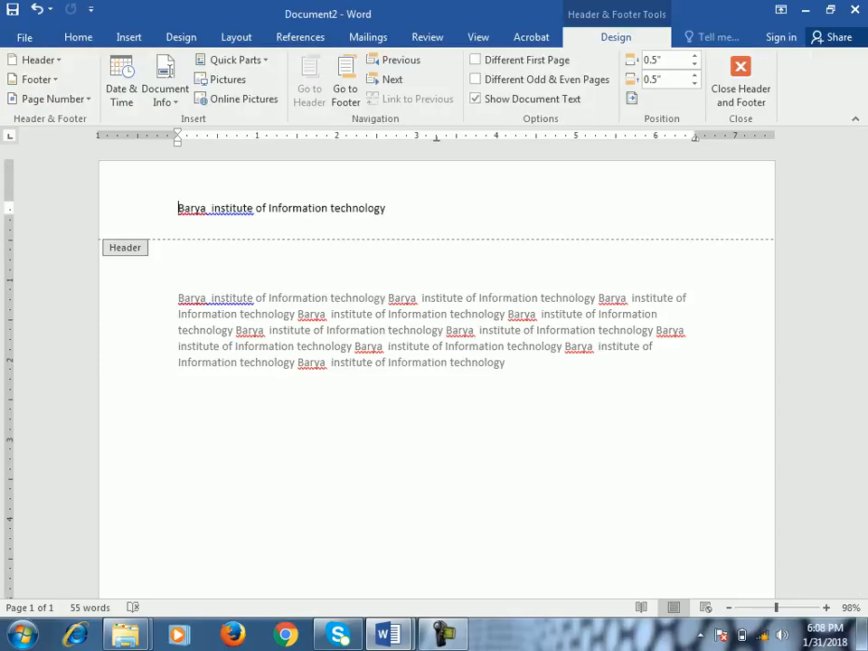
left_click(475, 99)
left_click(476, 99)
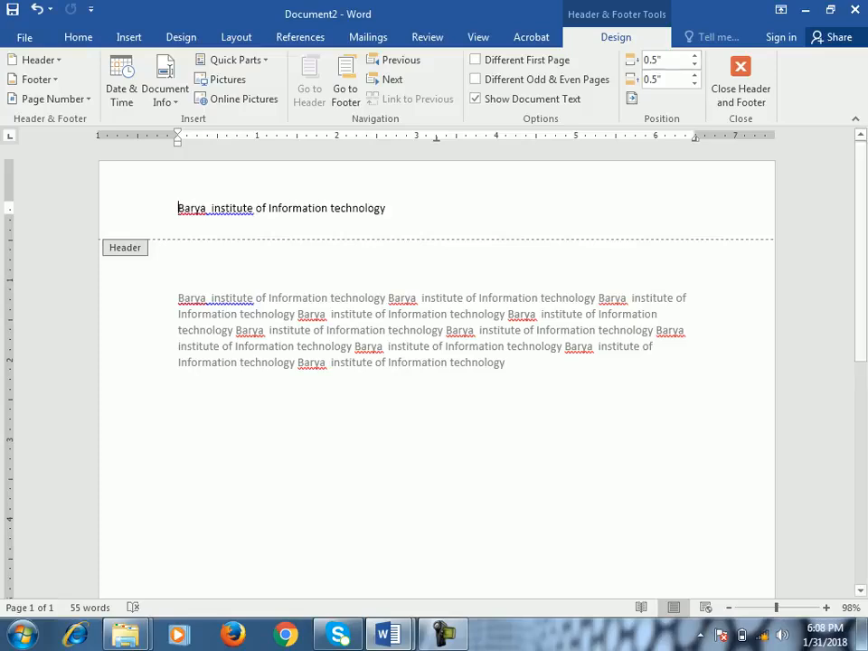
Step: Switch back to Document1, move its header to 1" from the top edge, and leave the header
mouse_move(387, 635)
left_click(292, 533)
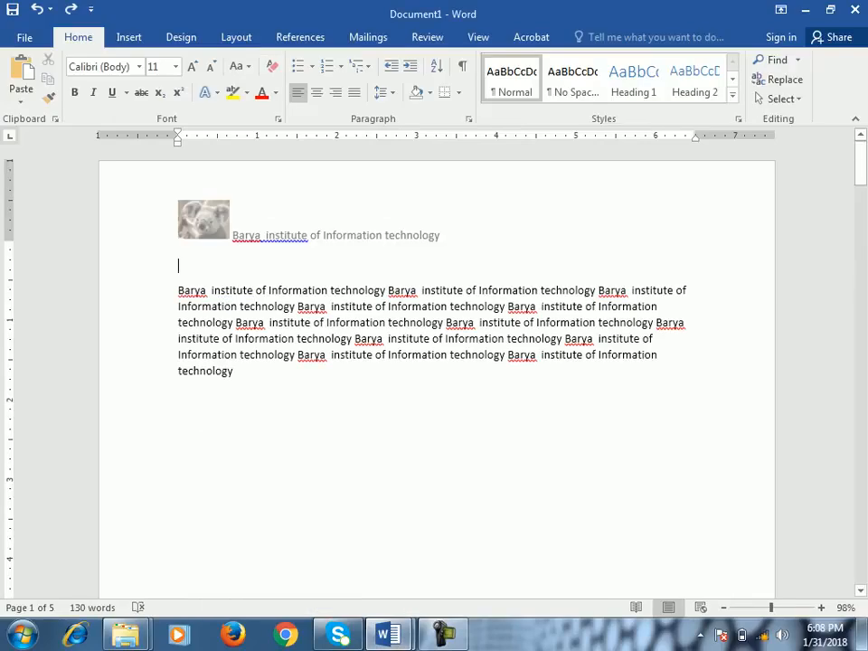
double_click(133, 176)
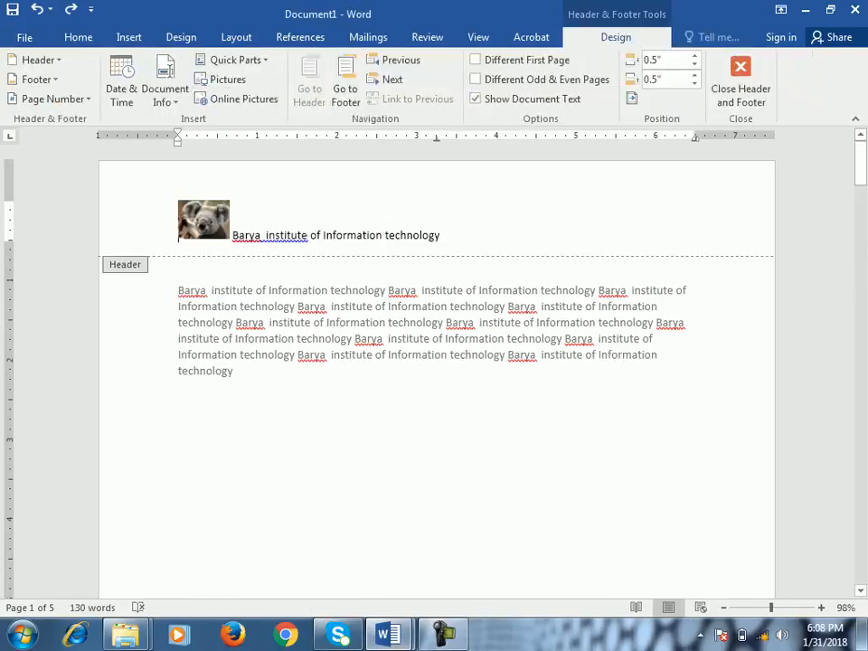
key("Escape")
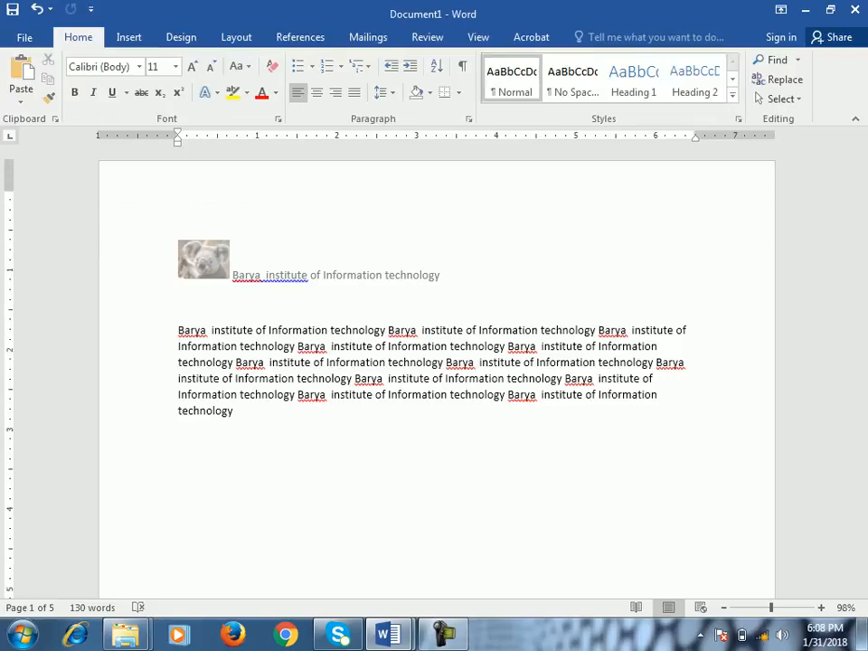
Step: Shift the lower boundary of the first page's header slightly down on the vertical ruler, and leave the header
double_click(181, 262)
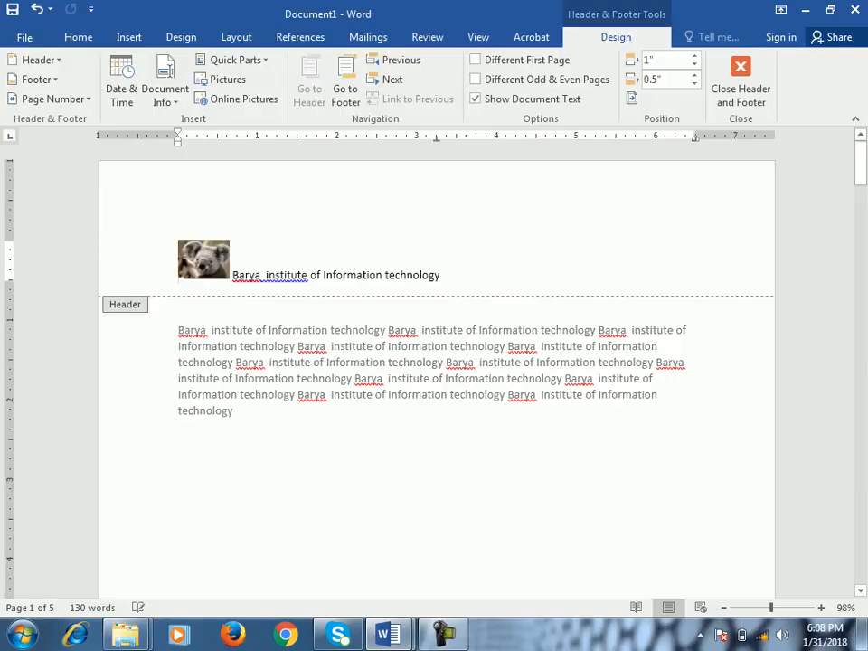
left_click_drag(9, 281, 9, 287)
key("Escape")
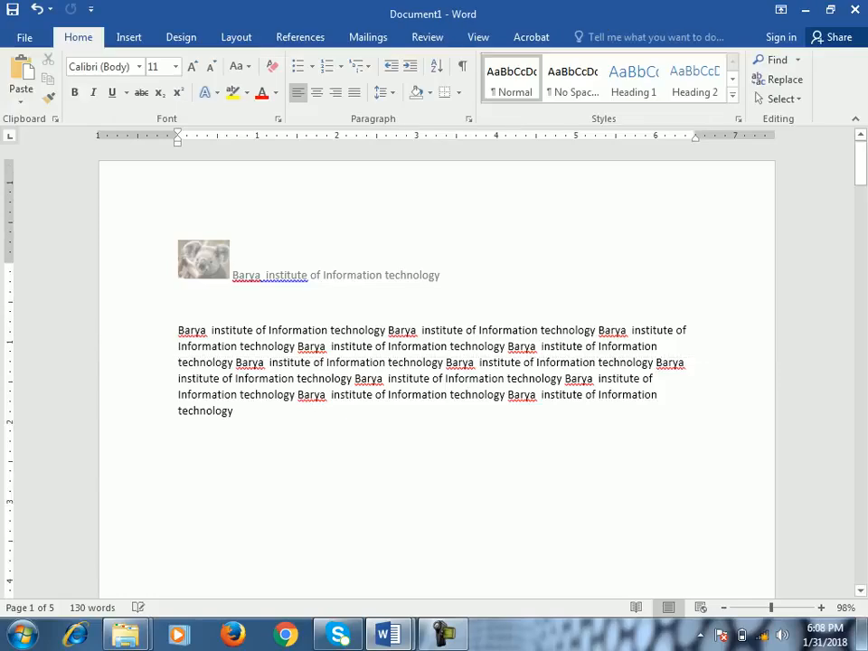
Step: Reopen the first page's header and reduce its distance from the top edge to 0.4"
double_click(187, 262)
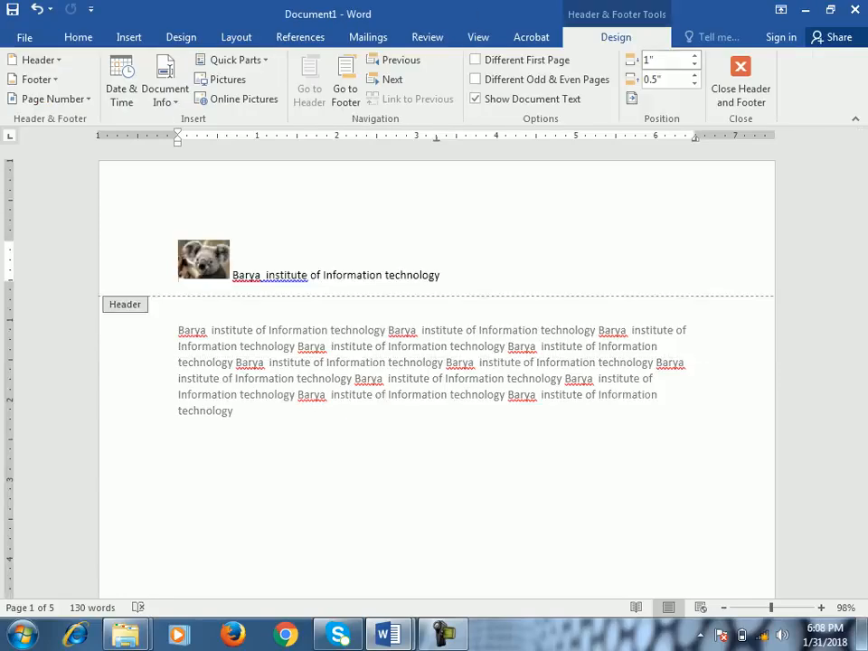
left_click(694, 64)
left_click(695, 64)
left_click(695, 64)
left_click(694, 65)
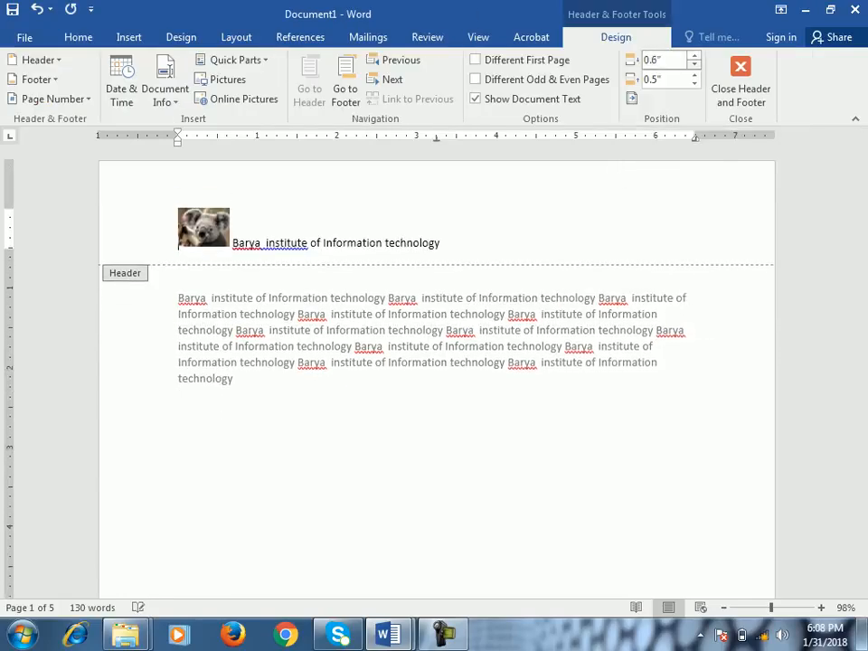
left_click(694, 64)
left_click(695, 64)
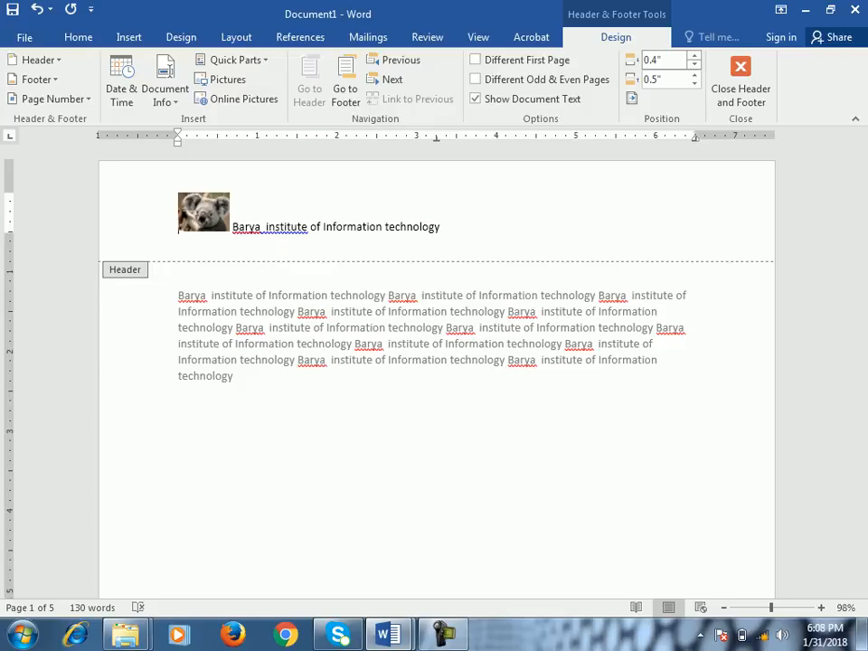
Step: Increase the header's distance from the top edge to 1.2"
left_click(695, 56)
left_click(695, 56)
left_click(694, 56)
left_click(695, 56)
left_click(694, 56)
left_click(695, 56)
left_click(695, 56)
left_click(694, 56)
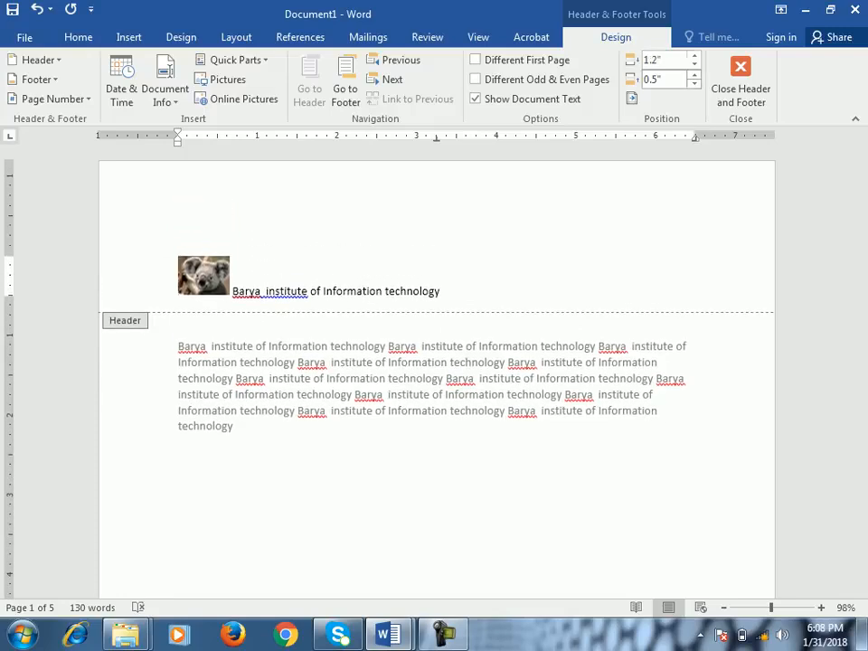
Step: Set the header's distance from the top edge to 0.5"
left_click(694, 64)
left_click(694, 64)
left_click(695, 65)
left_click(694, 64)
left_click(694, 64)
left_click(695, 65)
left_click(694, 64)
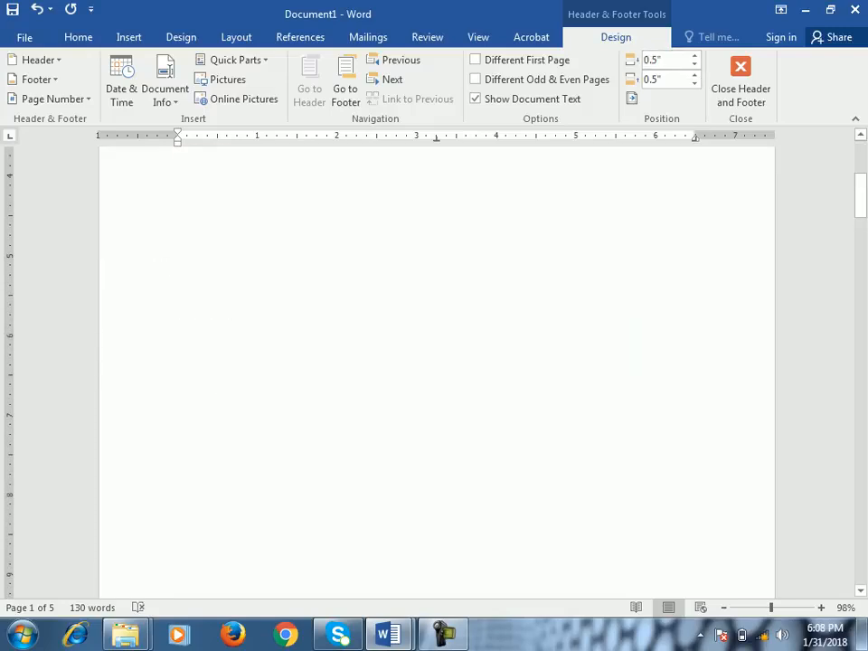
Step: Place the cursor in the first page's footer and set its distance from the bottom edge to 1.2"
scroll(436, 371, "down", 4)
left_click(213, 326)
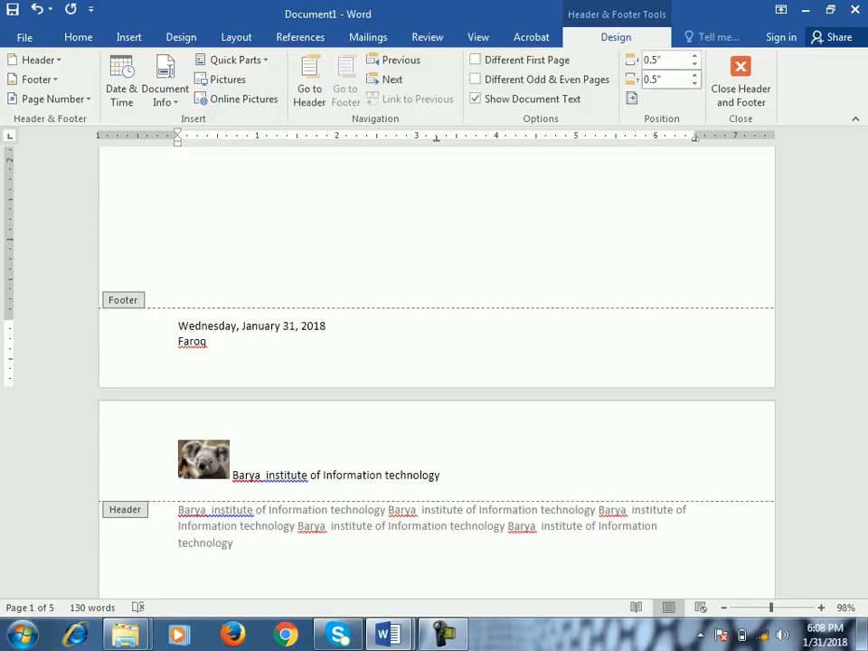
left_click(694, 75)
left_click(695, 75)
left_click(694, 75)
left_click(694, 75)
left_click(694, 76)
left_click(694, 75)
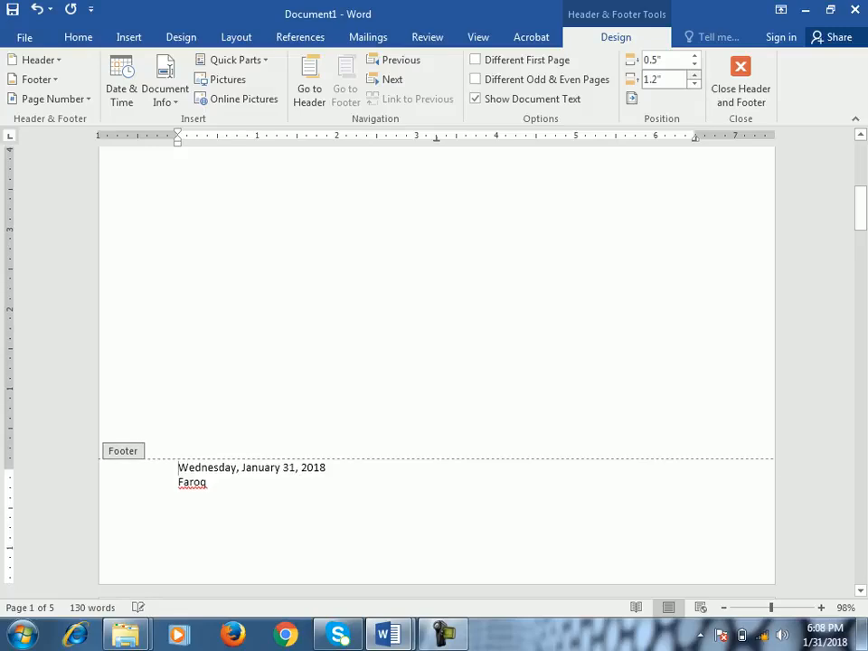
Step: Reduce the footer's distance from the bottom edge by several increments
left_click(694, 83)
left_click(694, 83)
left_click(694, 83)
left_click(694, 83)
left_click(695, 83)
Step: Raise the first page's footer on the vertical ruler to about 1.44" from the bottom edge, and close footer editing
scroll(436, 361, "down", 4)
left_click_drag(10, 279, 10, 214)
left_click(741, 81)
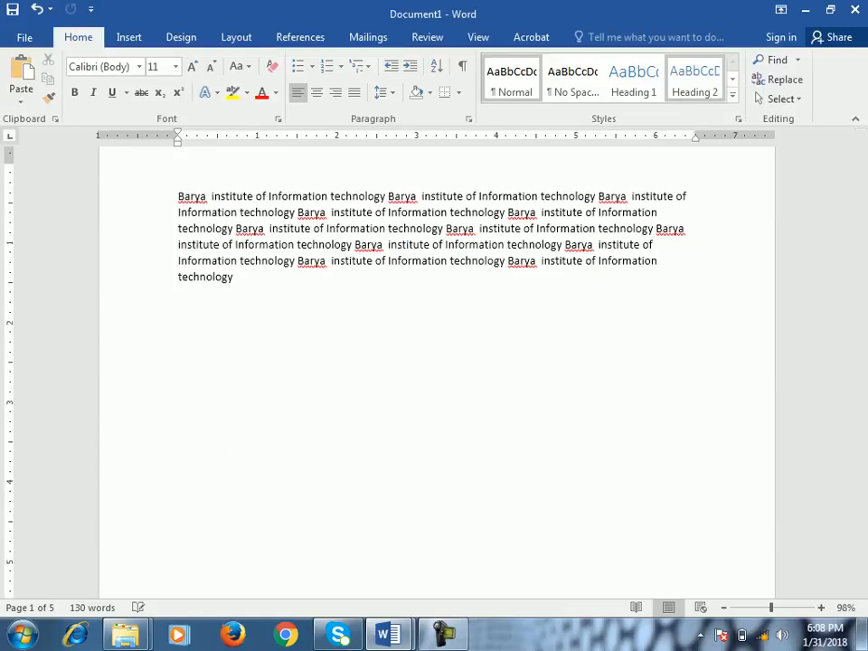
Step: Lower the first page's footer on the vertical ruler to about 0.56" from the bottom edge, and reopen it for checking
scroll(437, 362, "down", 7)
scroll(437, 361, "down", 1)
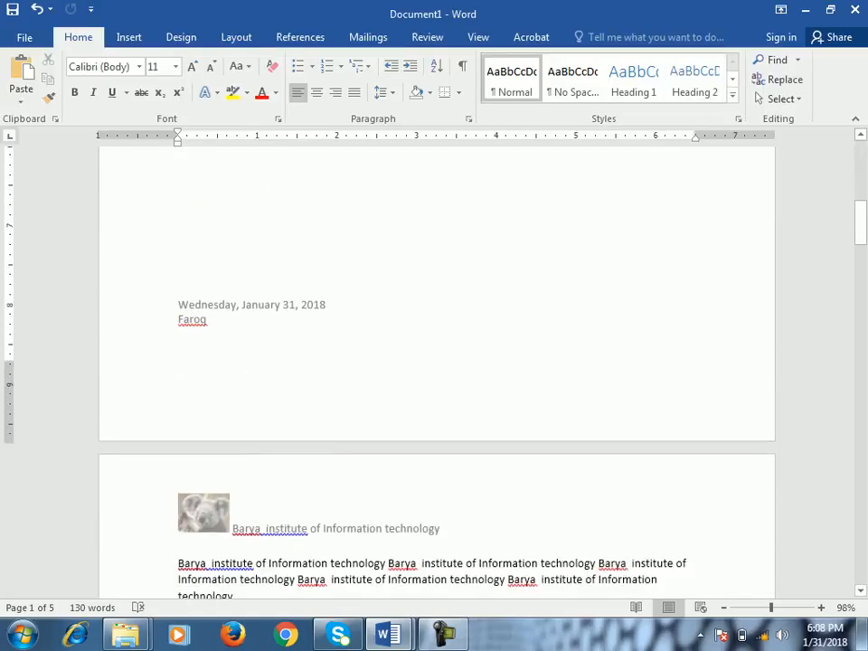
double_click(252, 305)
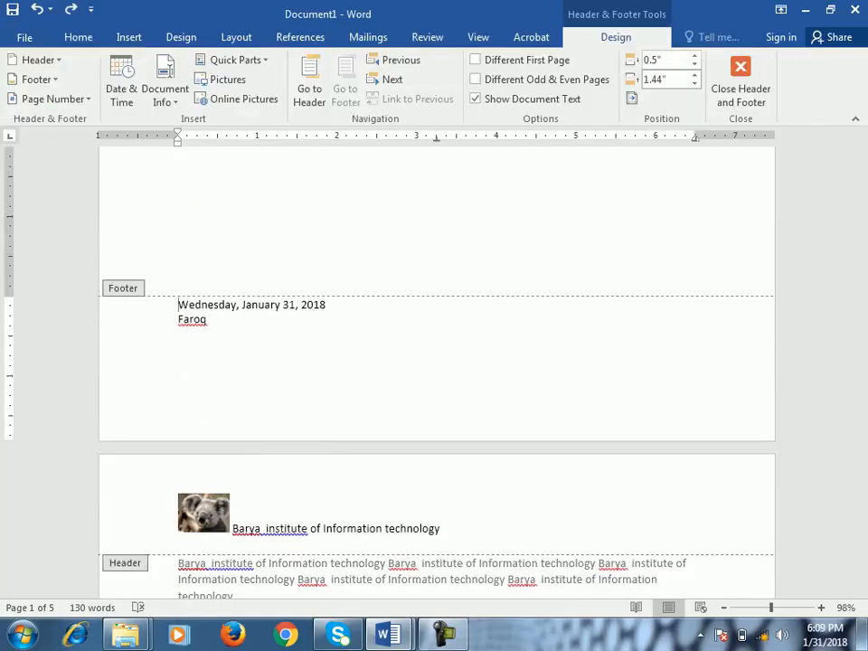
left_click_drag(10, 297, 10, 366)
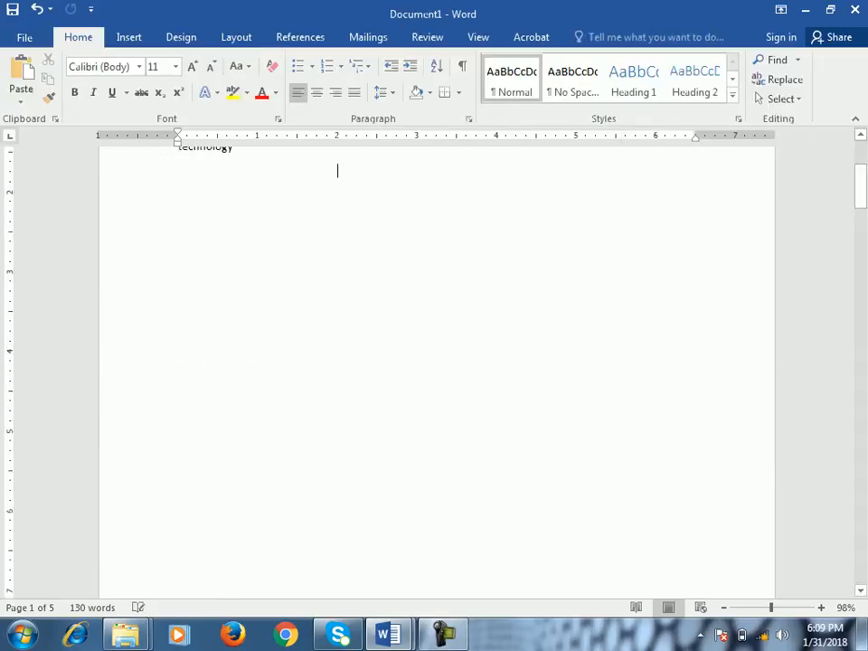
scroll(436, 371, "down", 5)
double_click(252, 435)
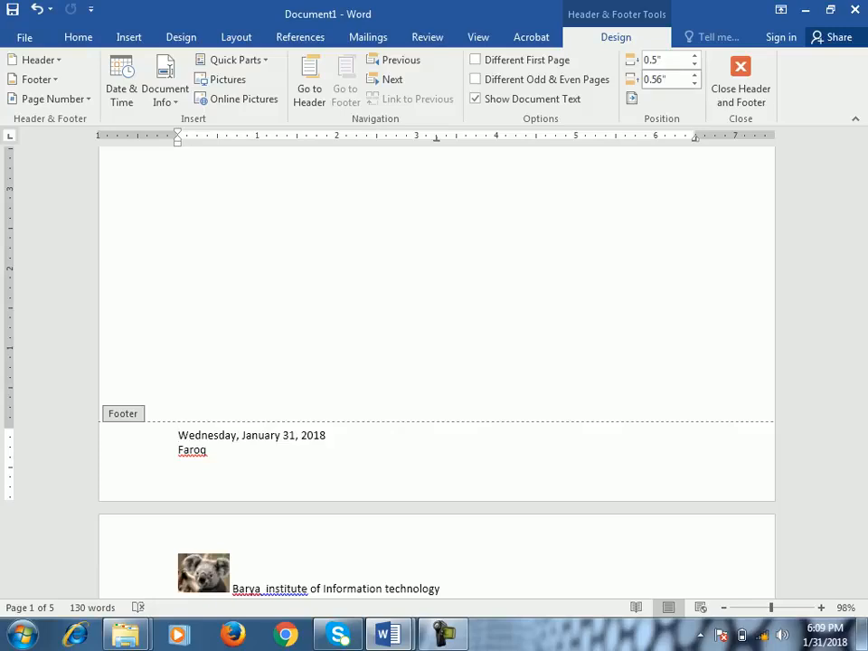
Step: Raise the first page's header on the vertical ruler to about 0.38" from the top edge, and add a blank line after the body text
scroll(437, 370, "down", 5)
left_click(239, 235)
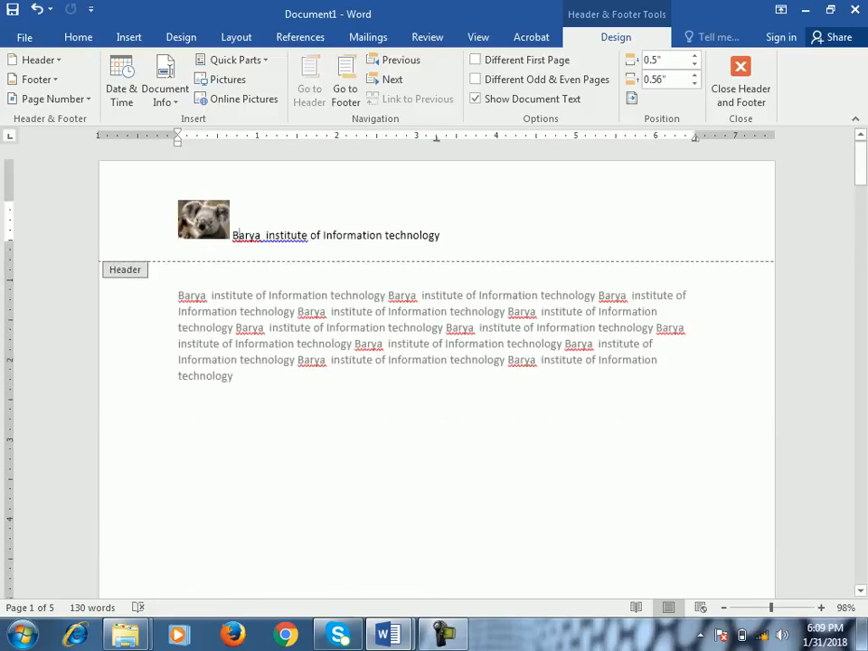
mouse_move(10, 202)
left_mouse_down()
mouse_move(10, 258)
mouse_move(10, 192)
left_mouse_up()
double_click(178, 268)
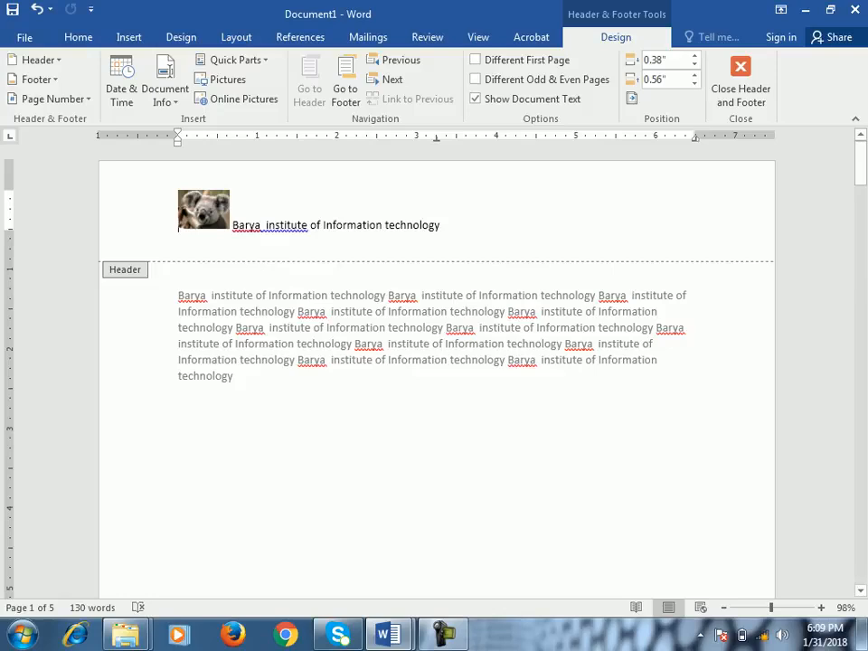
double_click(234, 376)
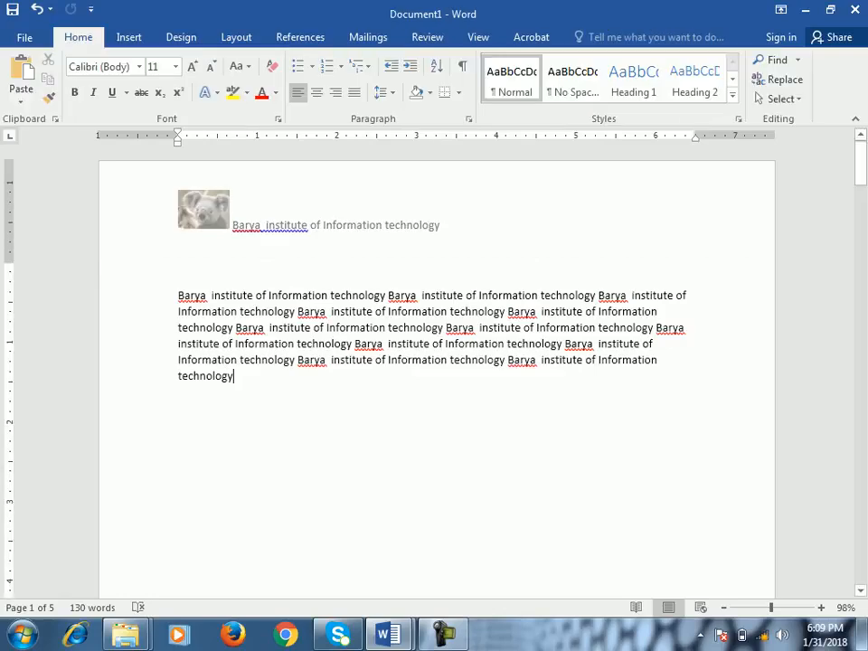
key("Return")
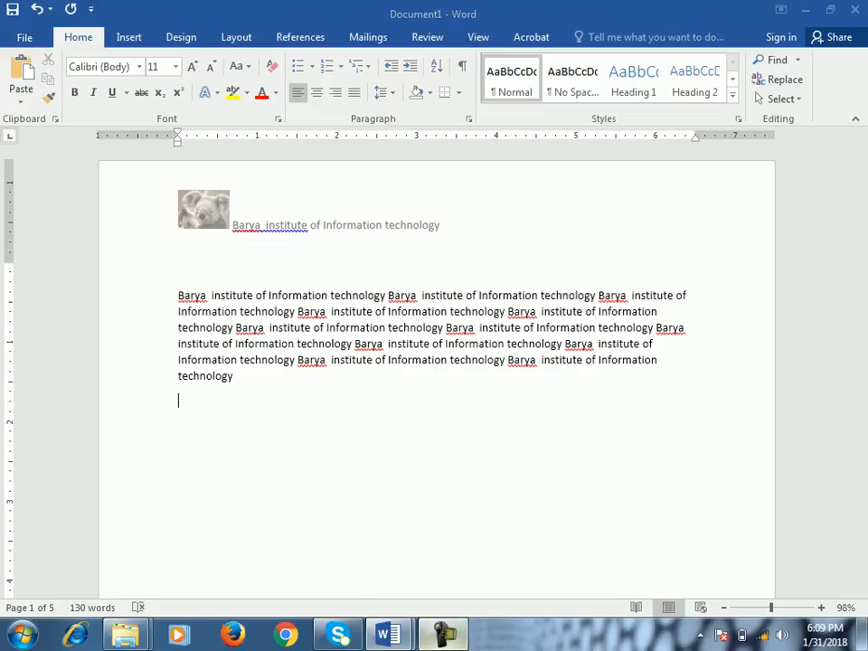
Step: Raise the start of the first page's body text slightly by reducing the top margin on the vertical ruler
key("ctrl+Home")
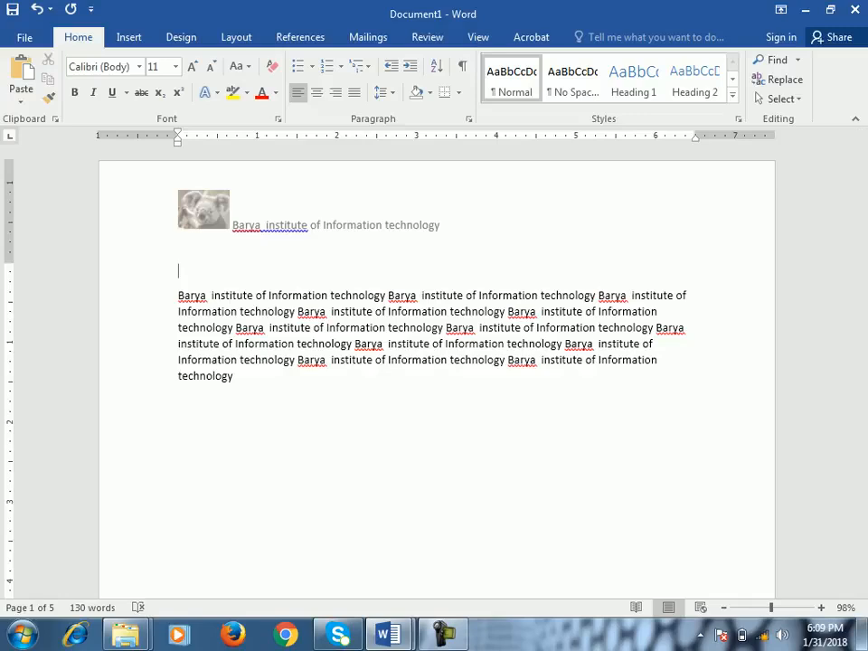
scroll(436, 379, "down", 10)
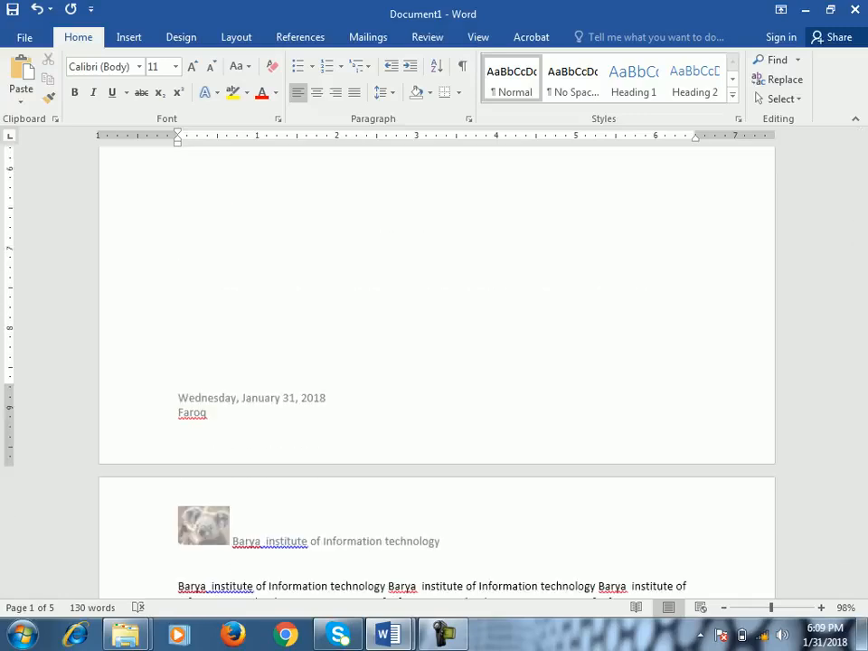
scroll(437, 379, "down", 5)
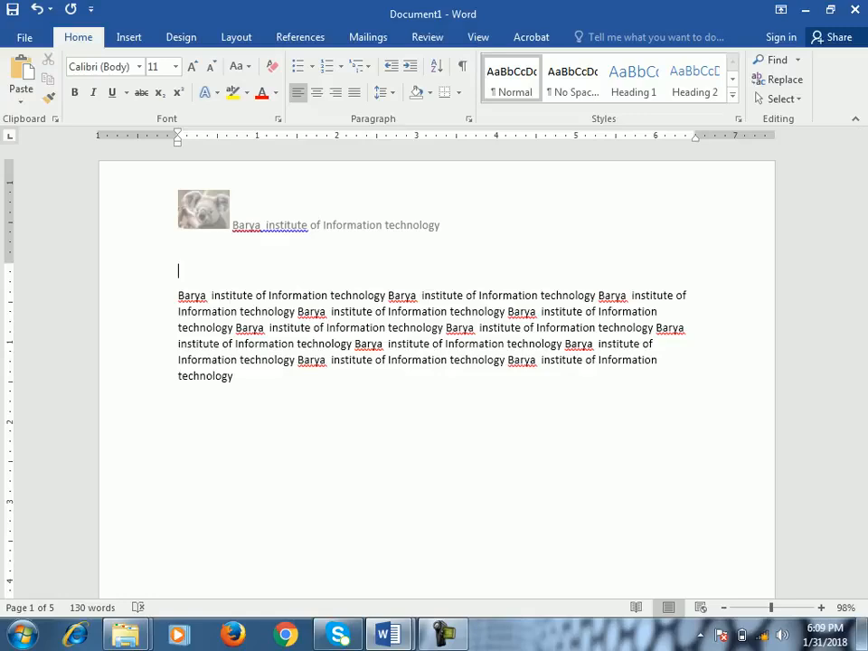
mouse_move(9, 264)
left_mouse_down()
mouse_move(9, 359)
mouse_move(9, 238)
mouse_move(9, 260)
left_mouse_up()
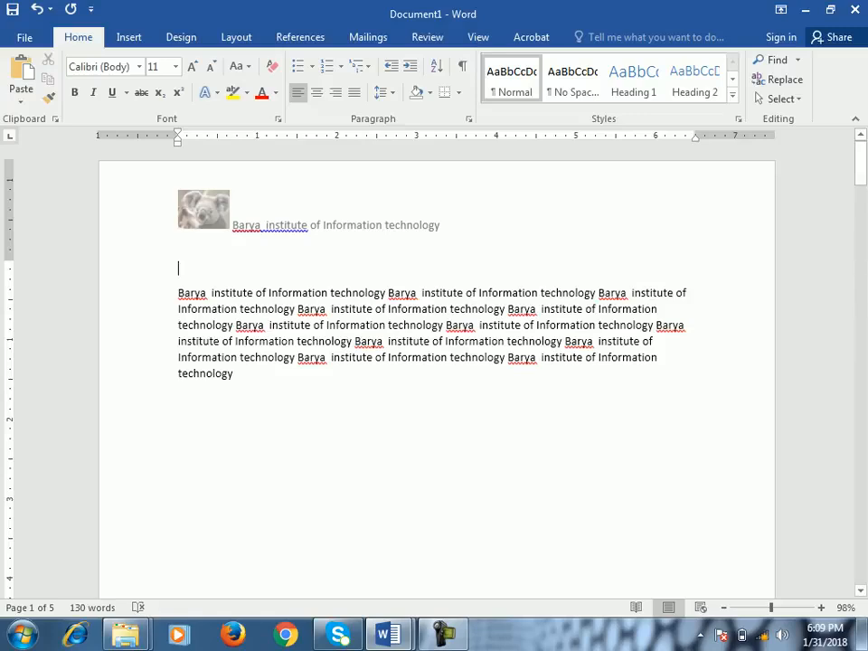
Step: Hide the document rulers and show them again
left_click(479, 37)
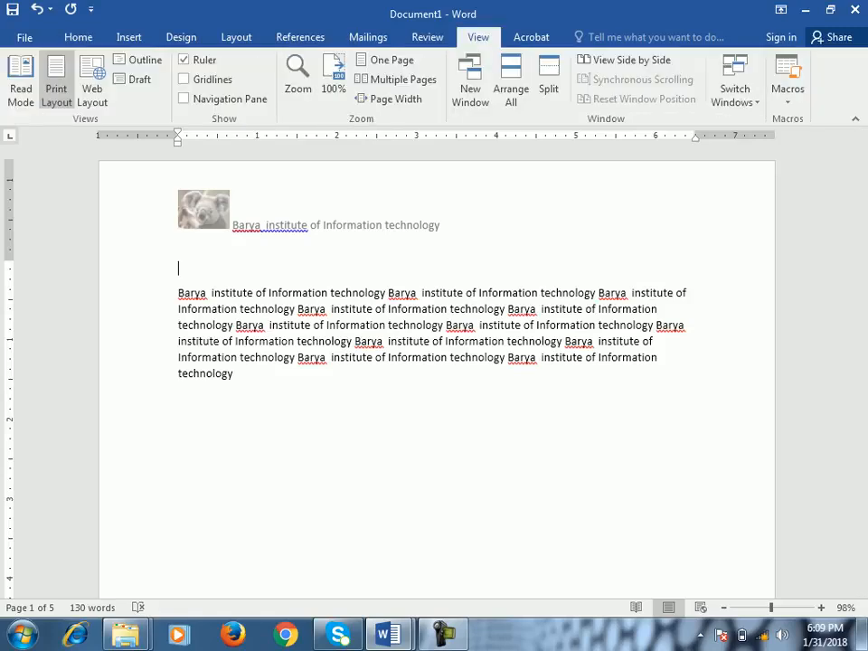
left_click(184, 60)
left_click(183, 59)
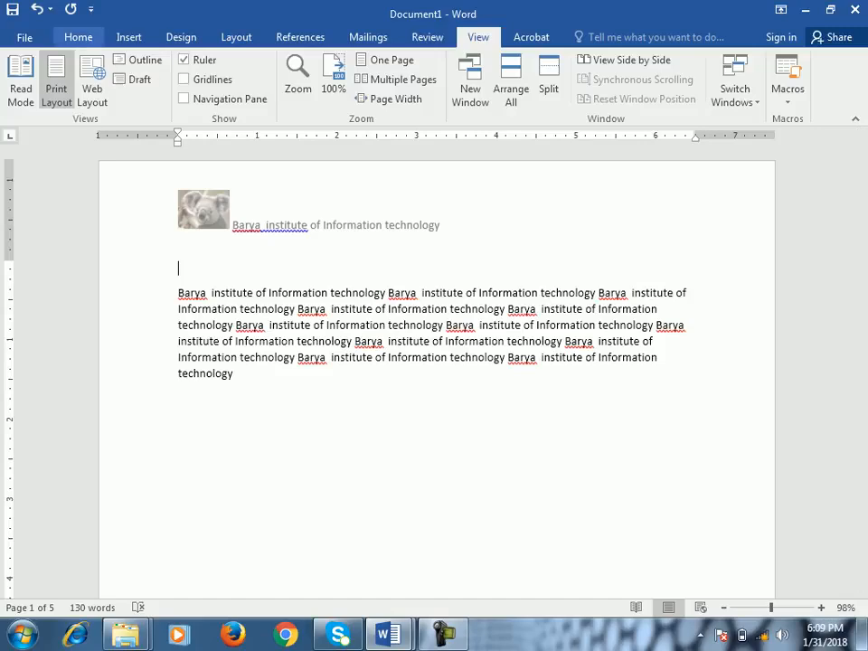
Step: Switch repeatedly between editing the first page's header and the body text, ending in the body text
double_click(291, 217)
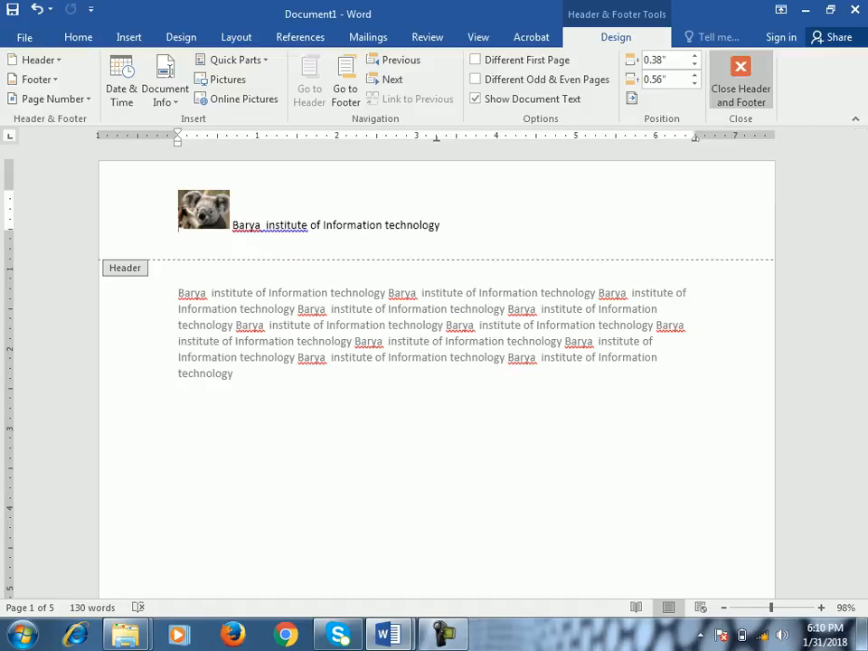
left_click(741, 85)
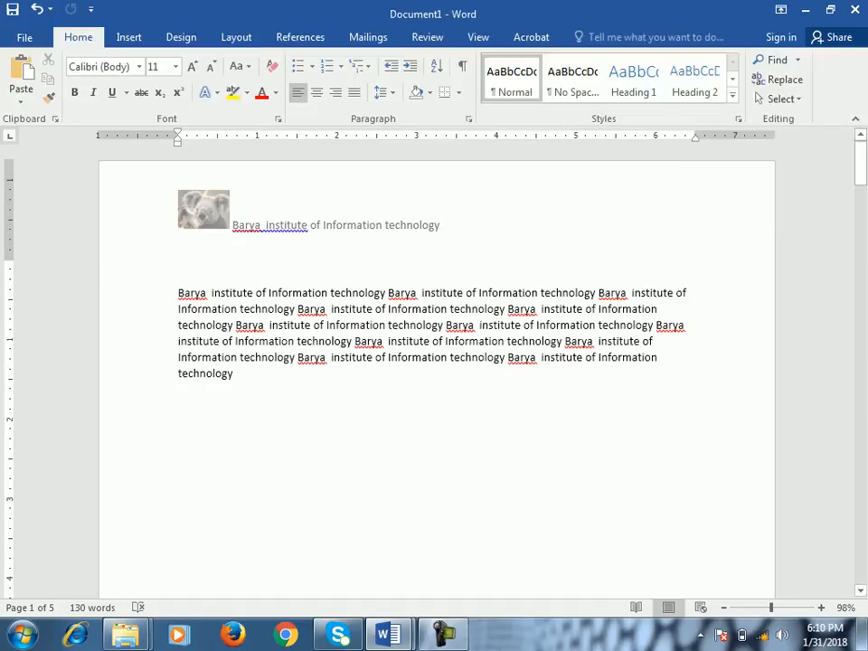
double_click(271, 225)
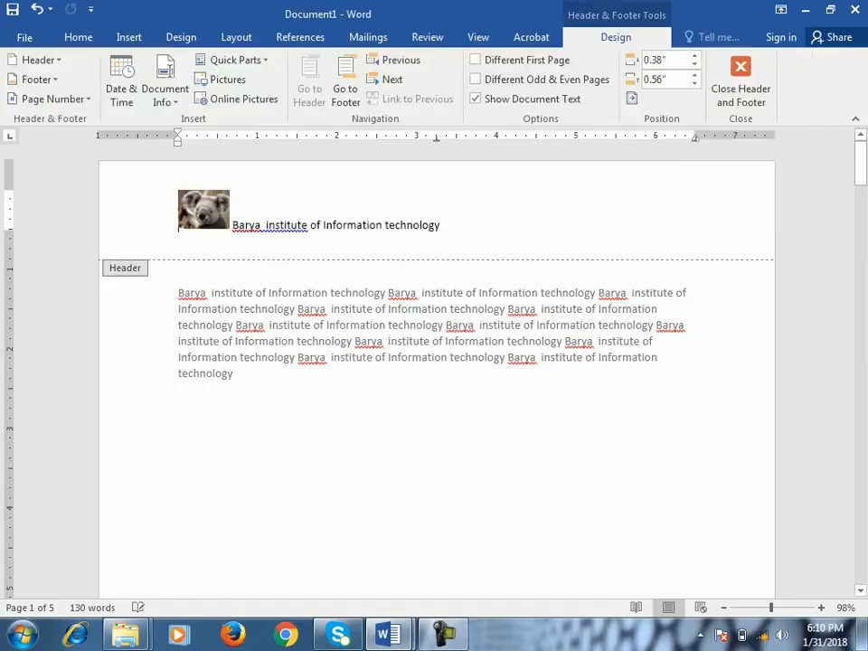
double_click(389, 326)
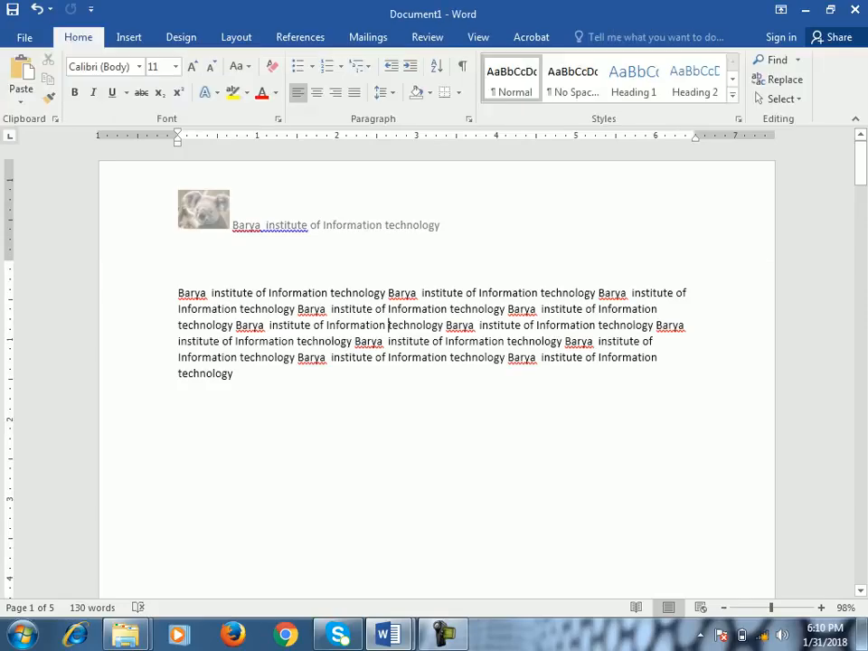
double_click(133, 202)
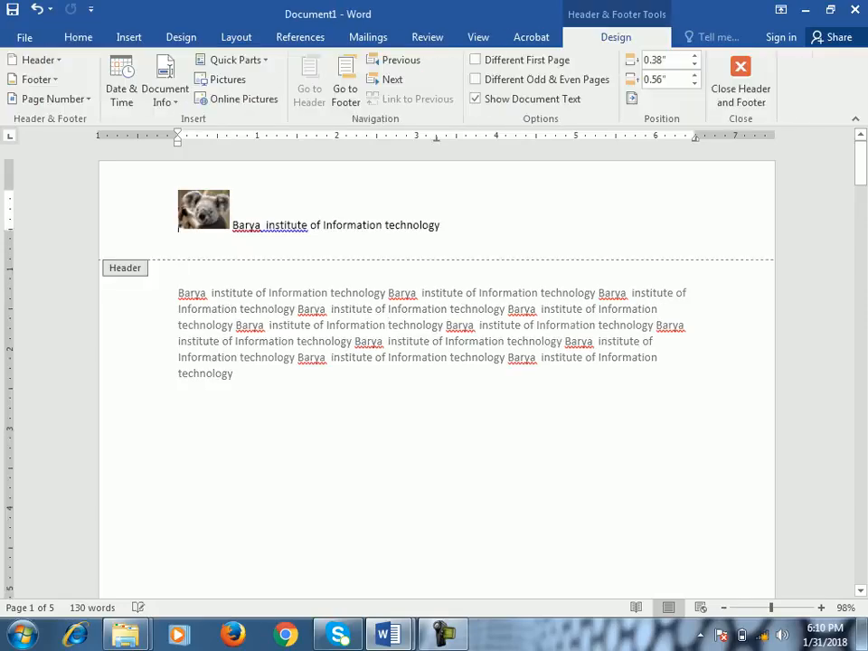
double_click(364, 309)
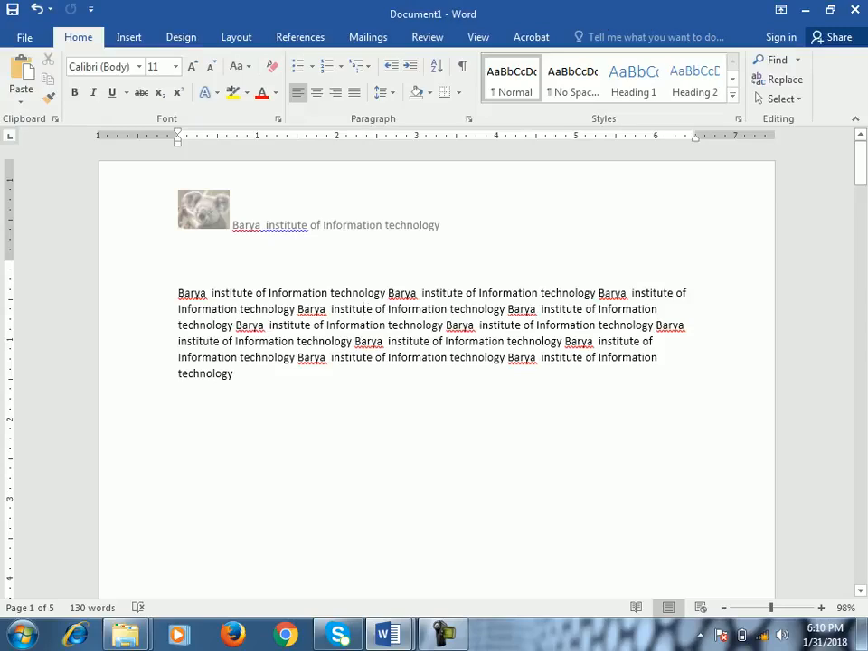
Step: Draw a text box about 1.3" wide and 0.83" high in the first page's upper-right corner, containing "Barya"
left_click(128, 37)
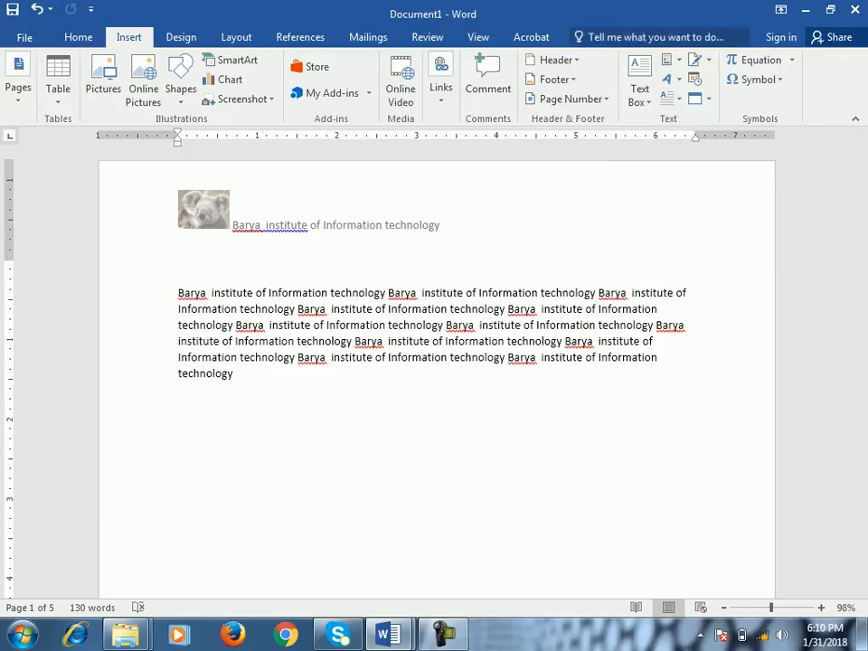
double_click(337, 422)
left_click(234, 373)
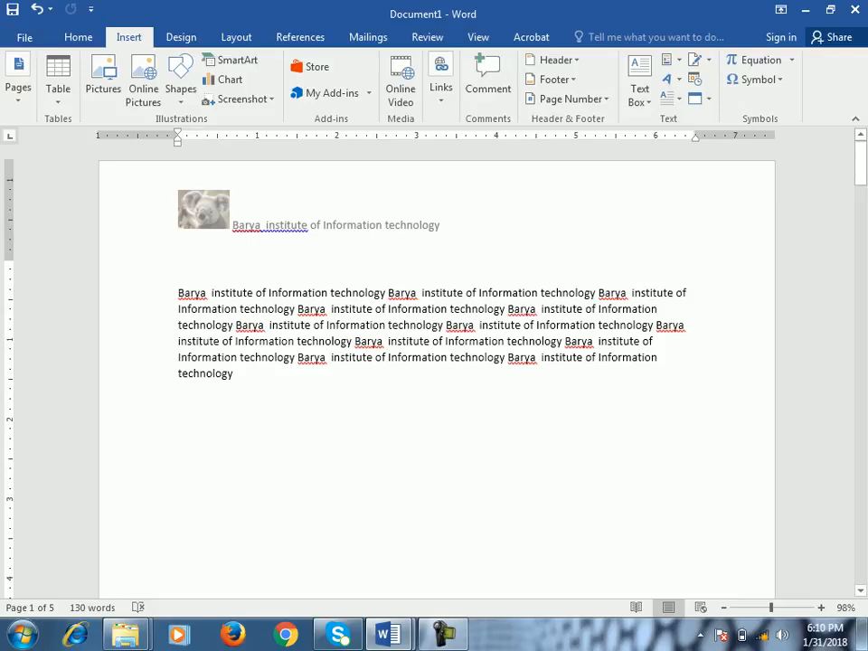
scroll(437, 362, "down", 1)
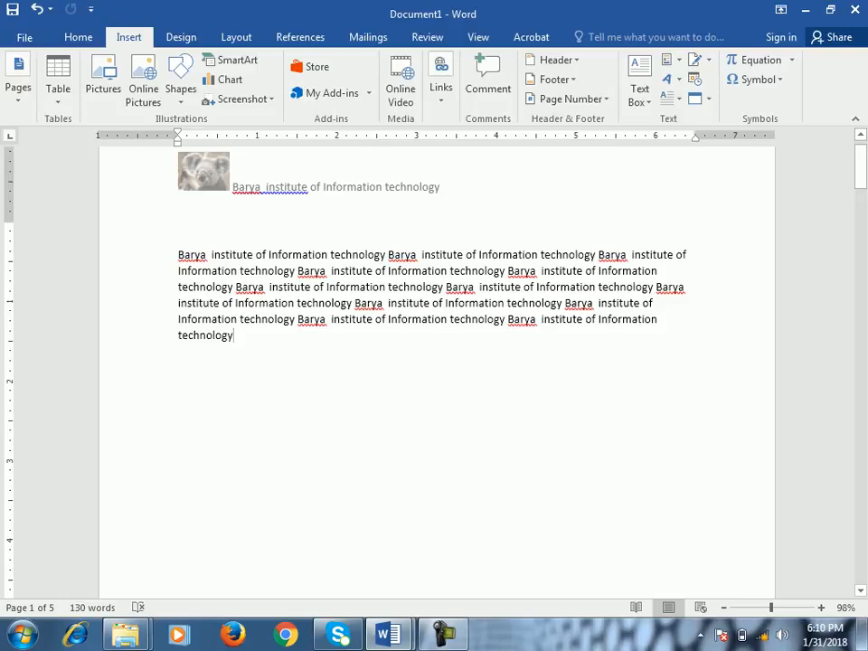
scroll(437, 361, "up", 1)
key("ctrl+Home")
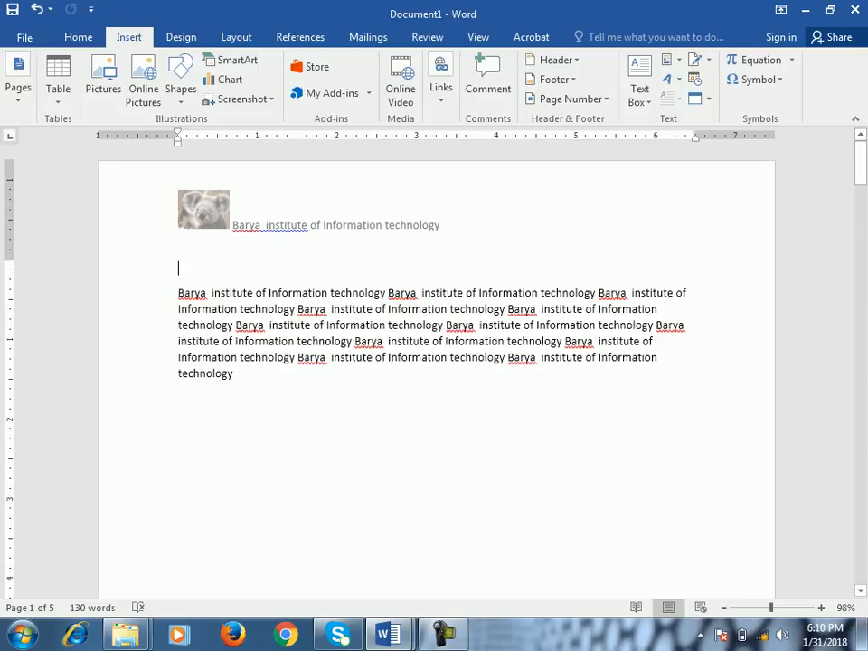
left_click(639, 87)
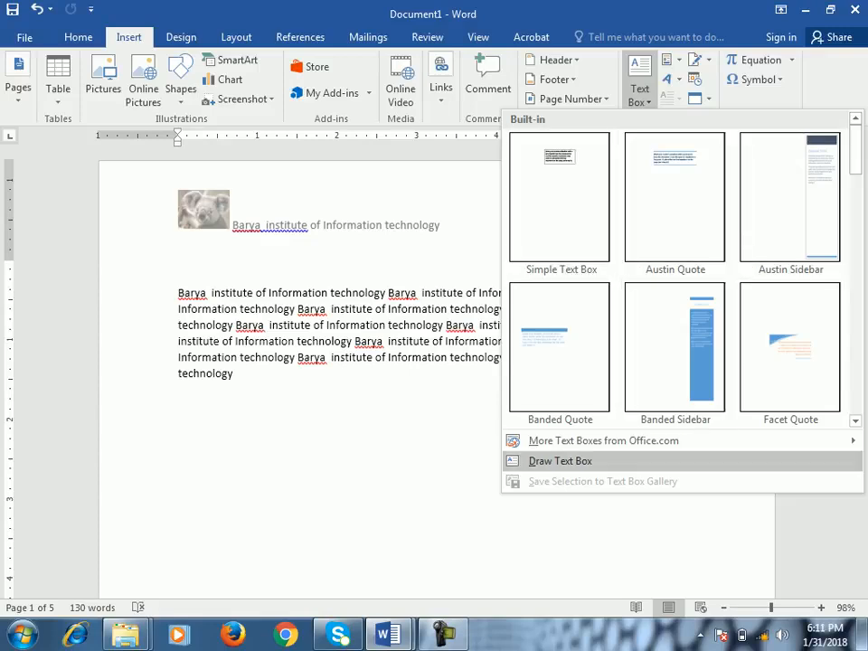
left_click(561, 461)
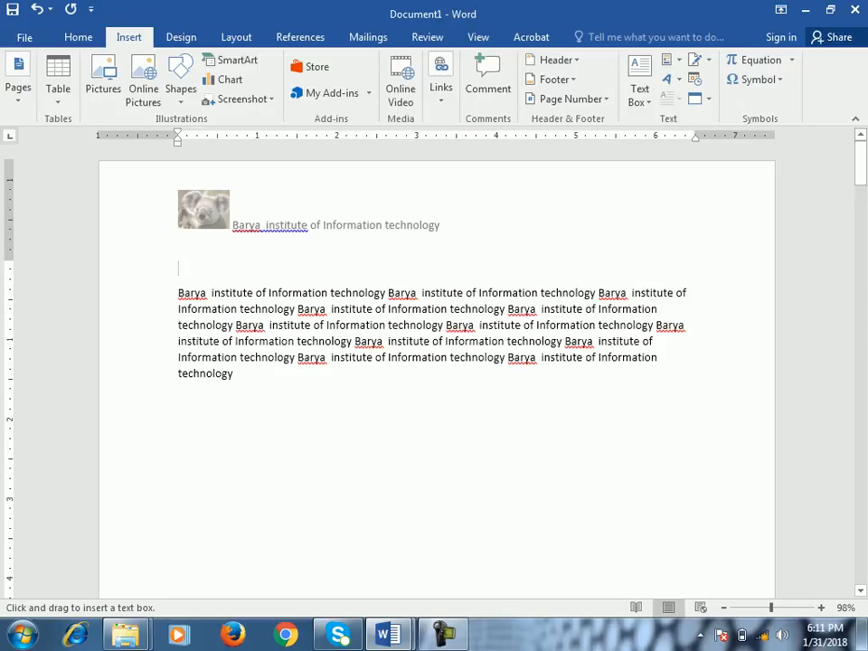
left_click_drag(664, 177, 767, 244)
type("Barya")
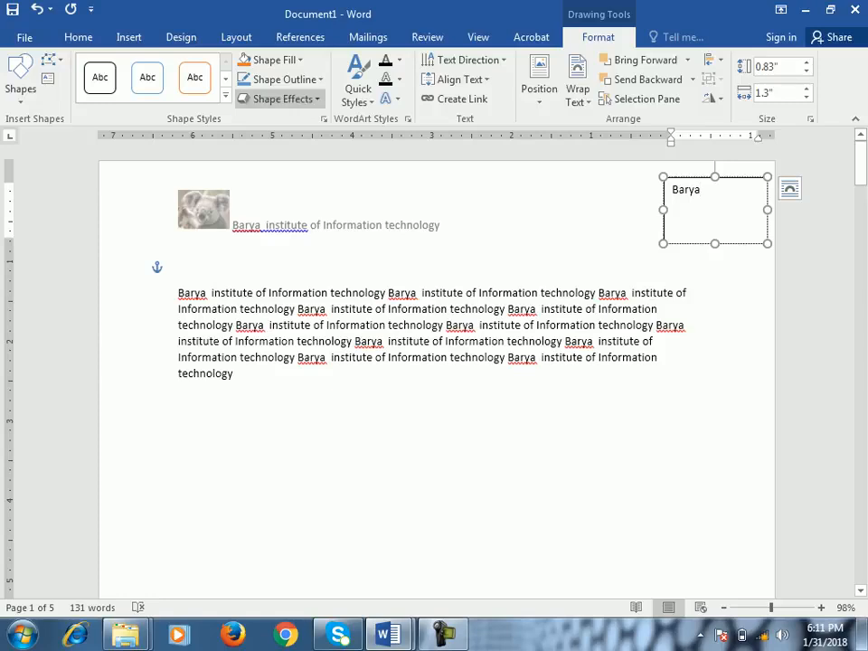
Step: Remove the outline from the "Barya" text box using No Outline
left_click(262, 60)
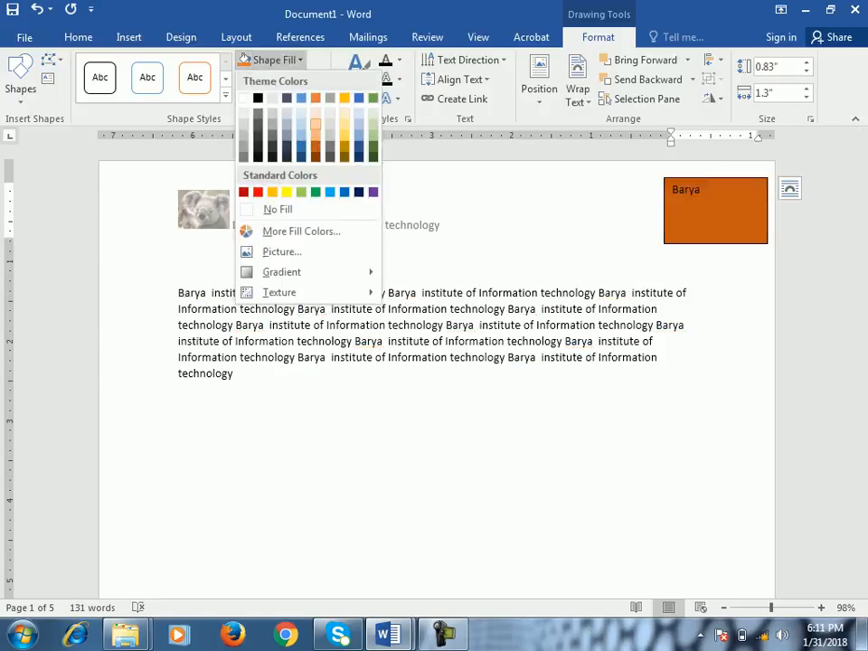
left_click(244, 60)
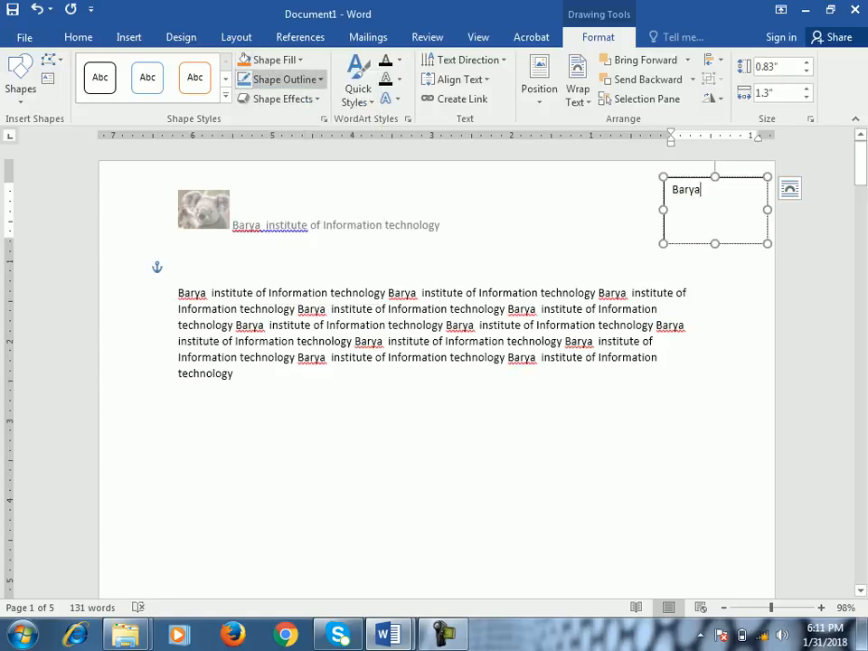
left_click(284, 79)
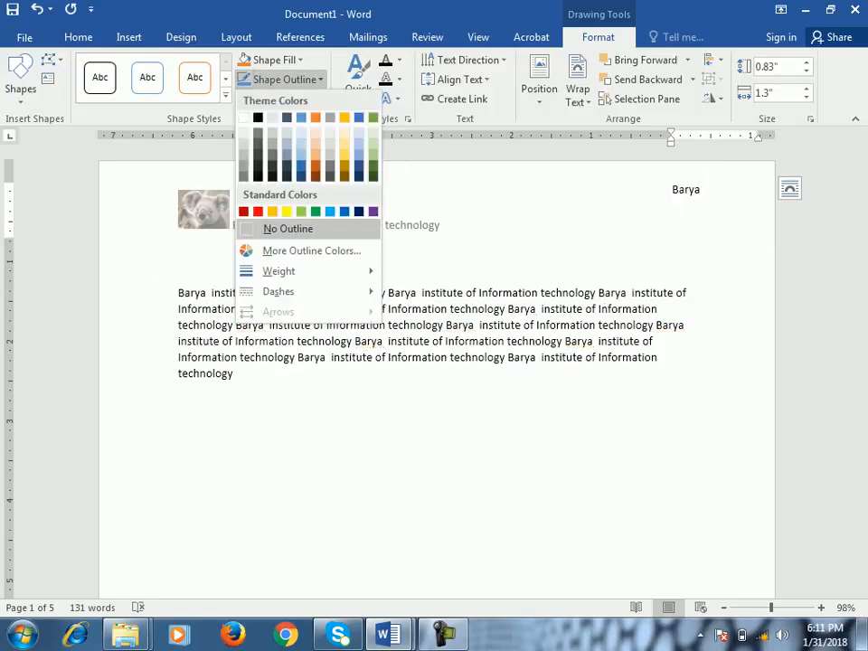
left_click(288, 232)
left_click(133, 299)
left_click(702, 191)
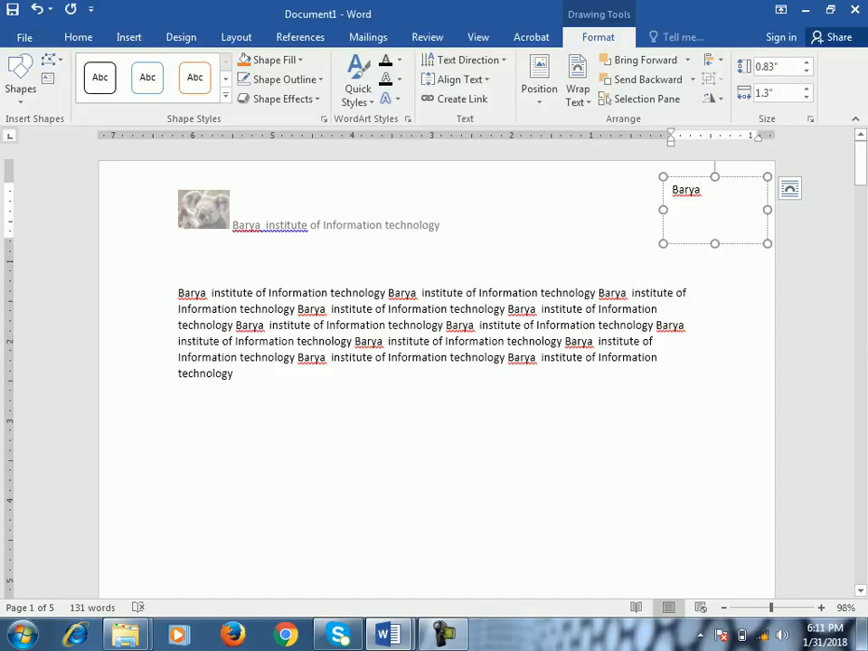
left_click(234, 374)
Step: Move the "Barya" text box below the body text, and return it to the first page's upper-right corner
left_click(675, 188)
left_click_drag(675, 188, 154, 457)
left_click(179, 398)
left_click(176, 460)
left_click_drag(196, 513, 704, 234)
left_click(662, 357)
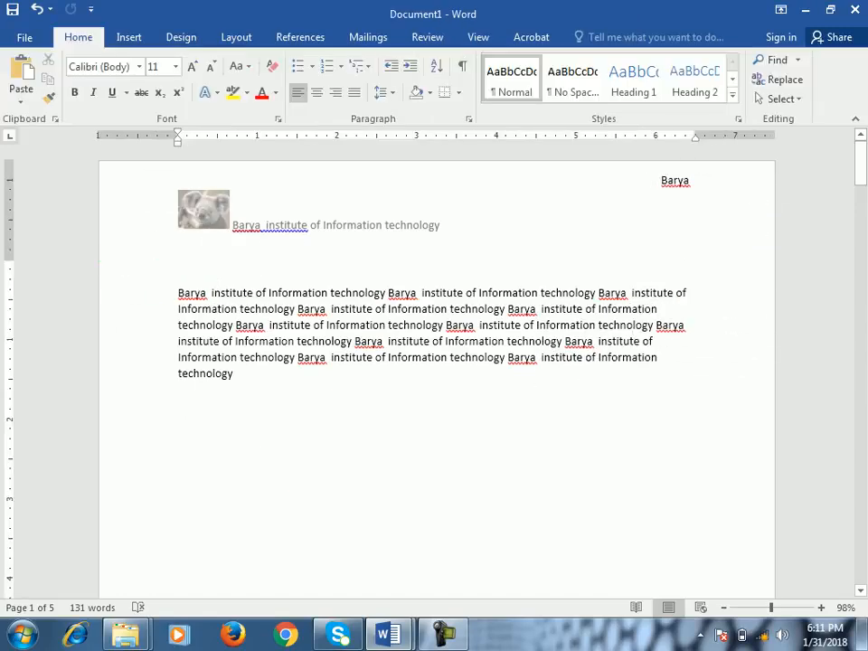
Step: View the available Quick Parts options and return to the body text without inserting anything
left_click(128, 37)
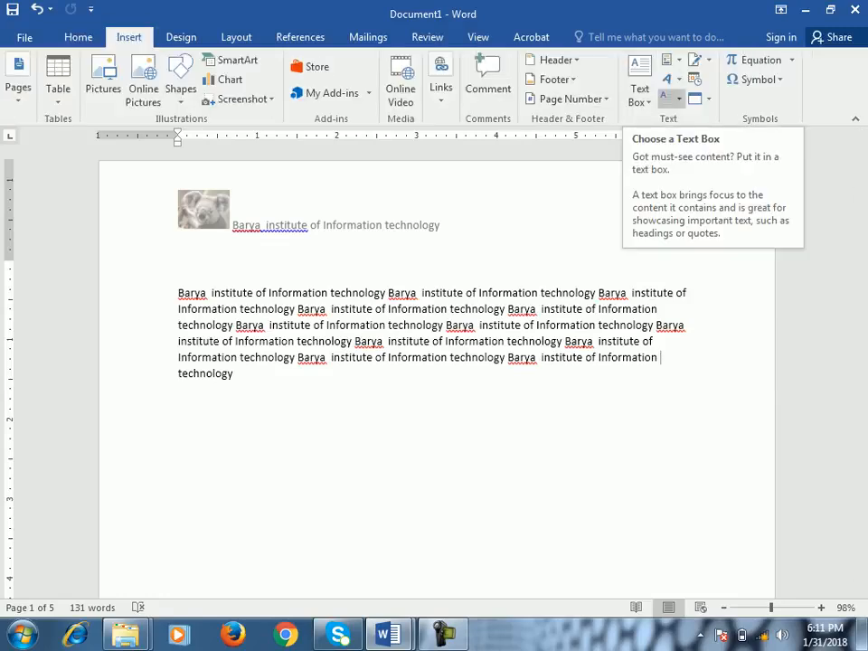
left_click(671, 60)
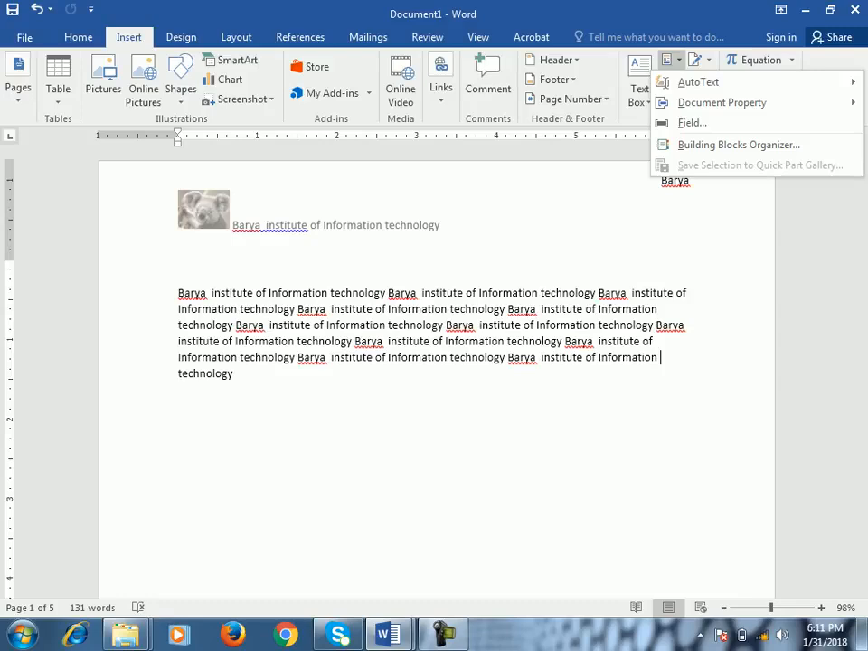
left_click(671, 59)
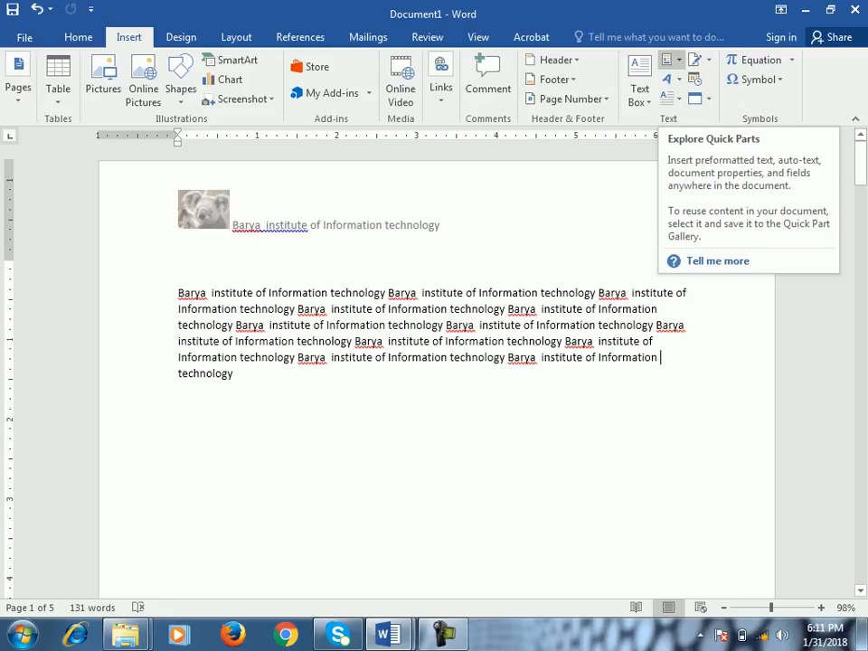
left_click(338, 423)
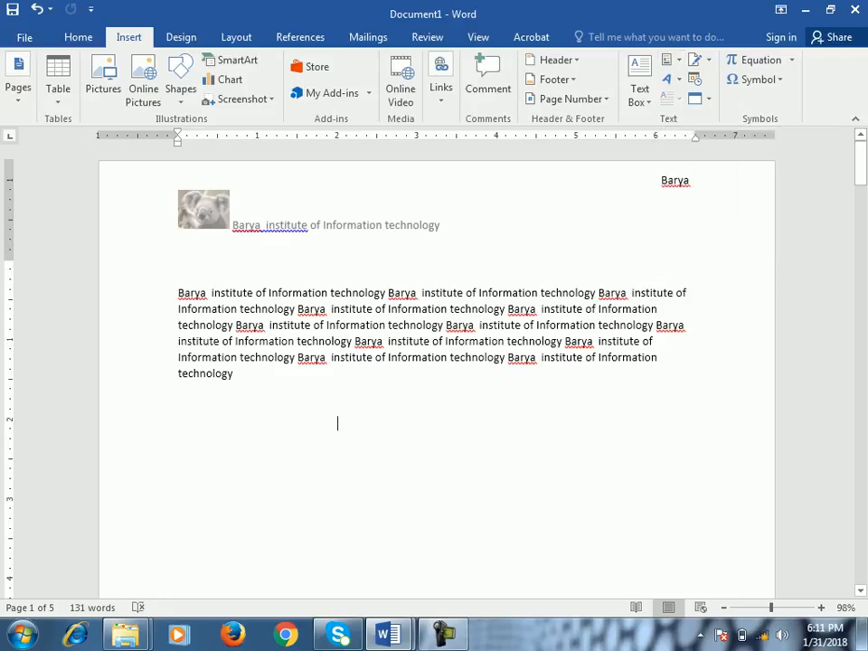
left_click(178, 424)
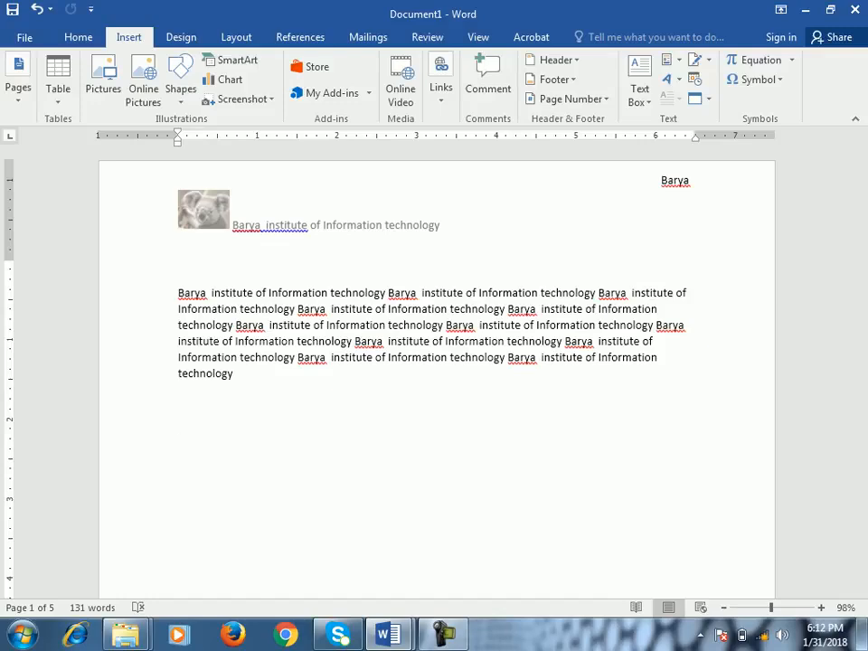
Step: Save the body text's first "Barya institute of Information technology" as a building block named "Barya institute" in the Quick Parts gallery, General category
left_click_drag(385, 293, 178, 293)
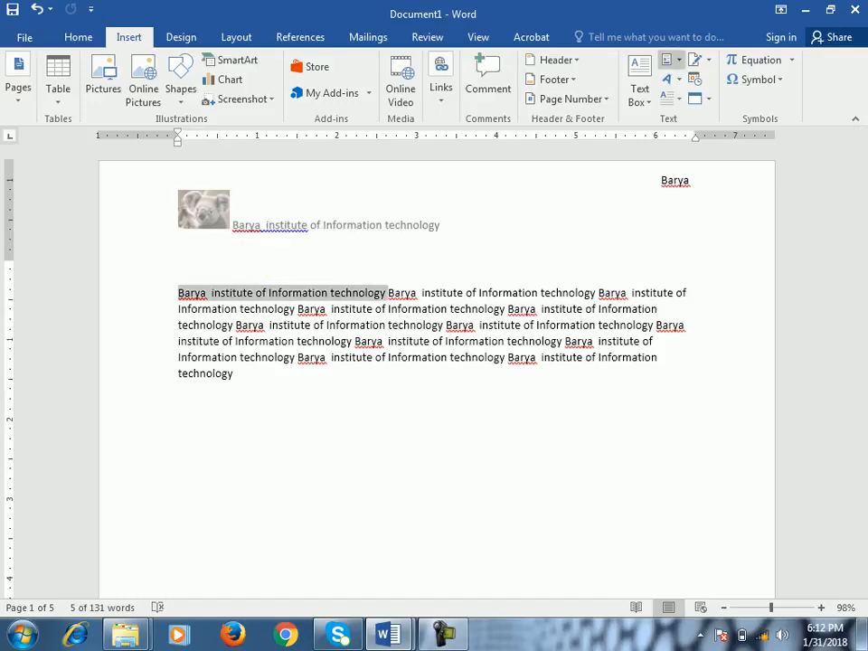
left_click(670, 60)
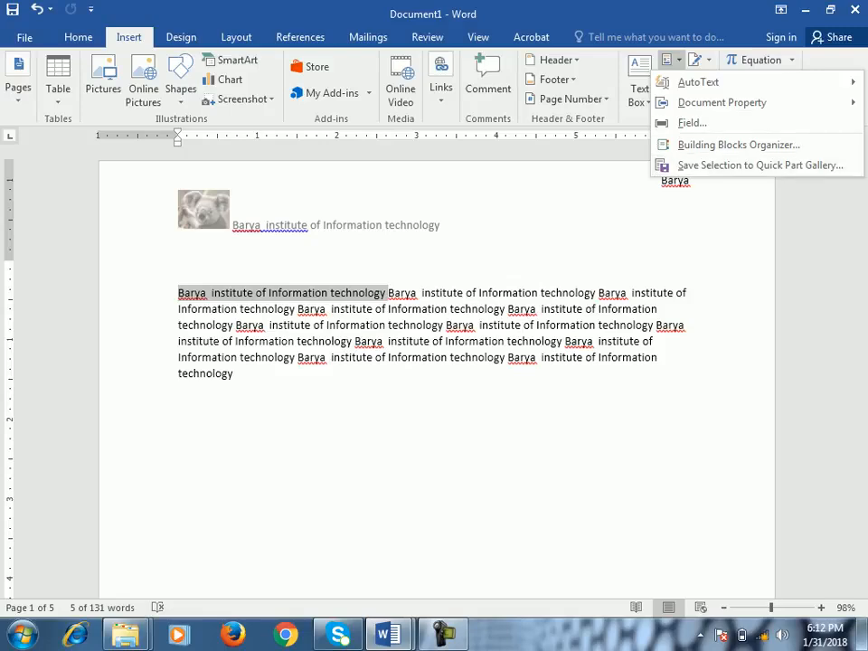
left_click(759, 166)
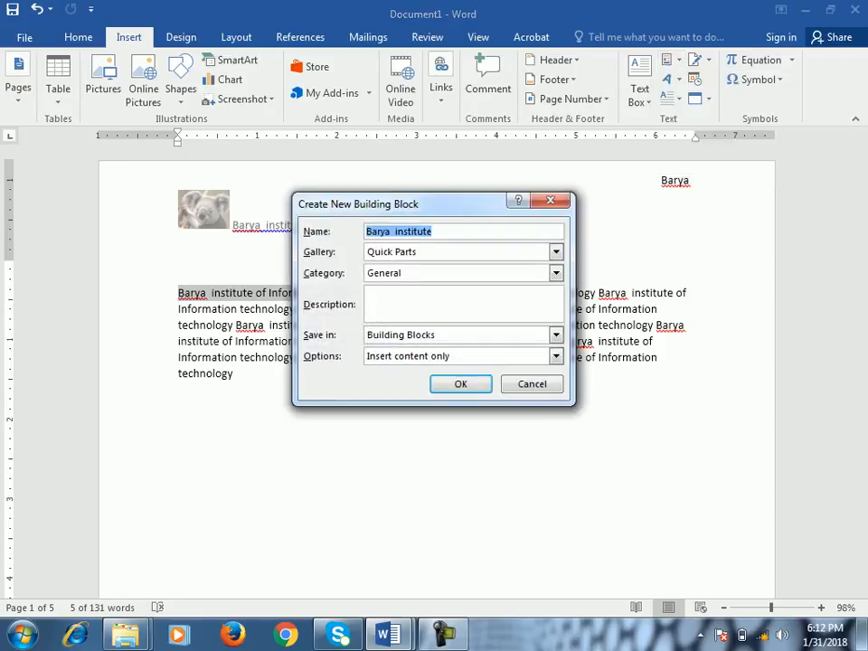
left_click_drag(362, 204, 441, 277)
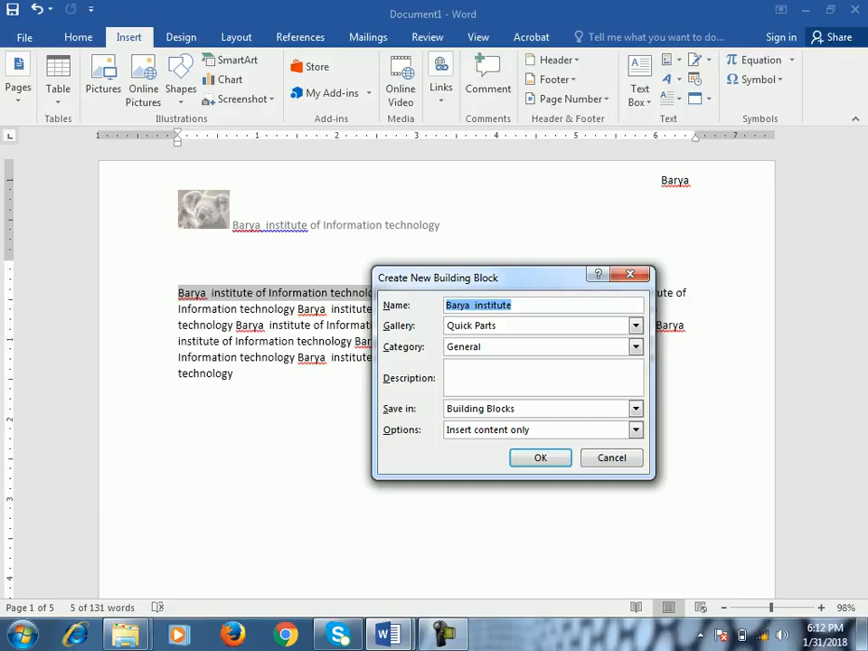
left_click_drag(514, 277, 553, 244)
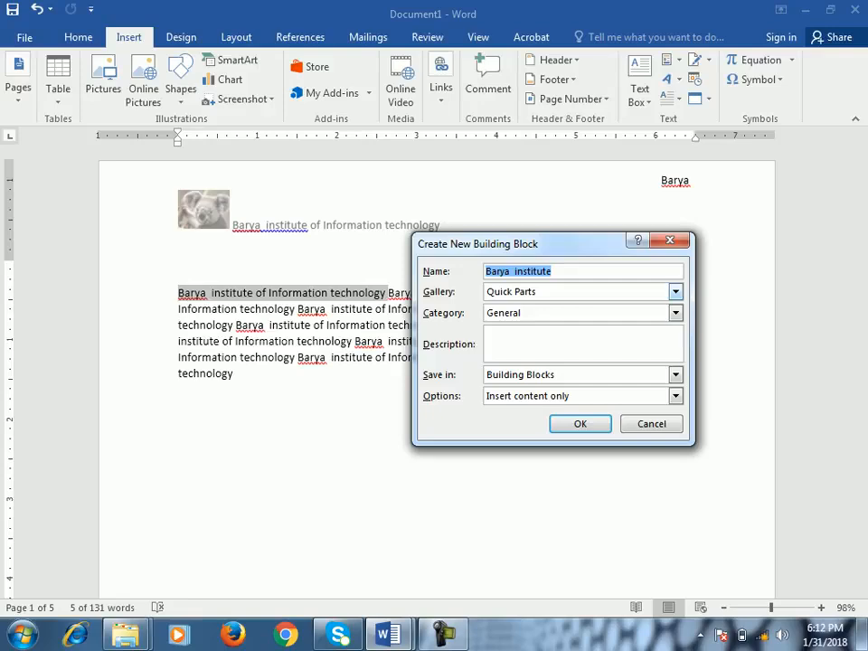
left_click(676, 291)
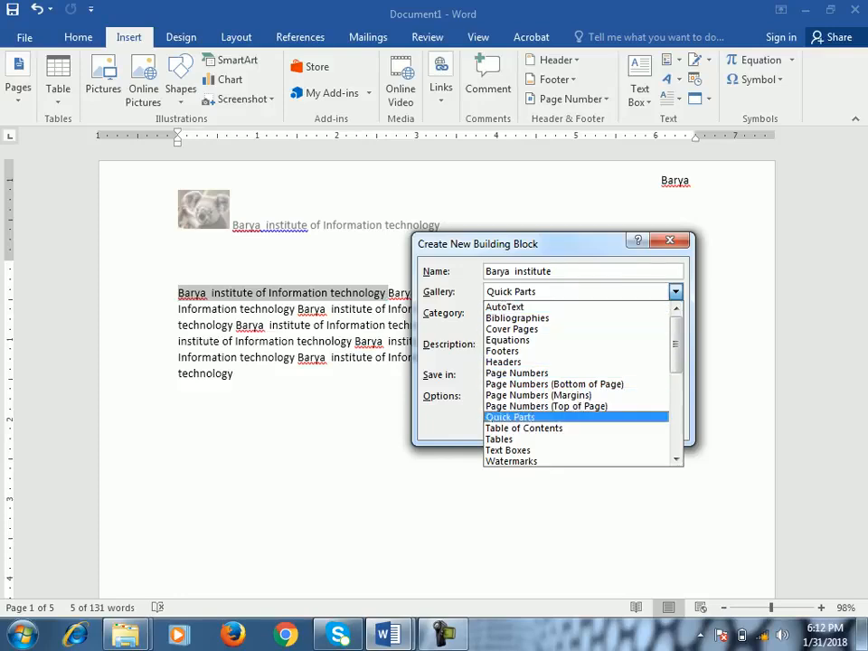
left_click(511, 417)
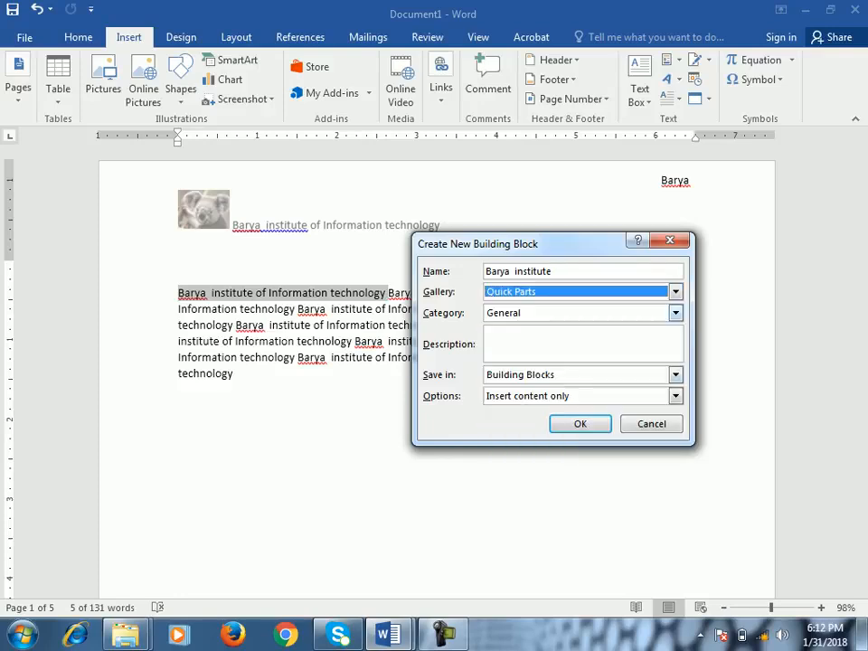
left_click(676, 313)
left_click(676, 313)
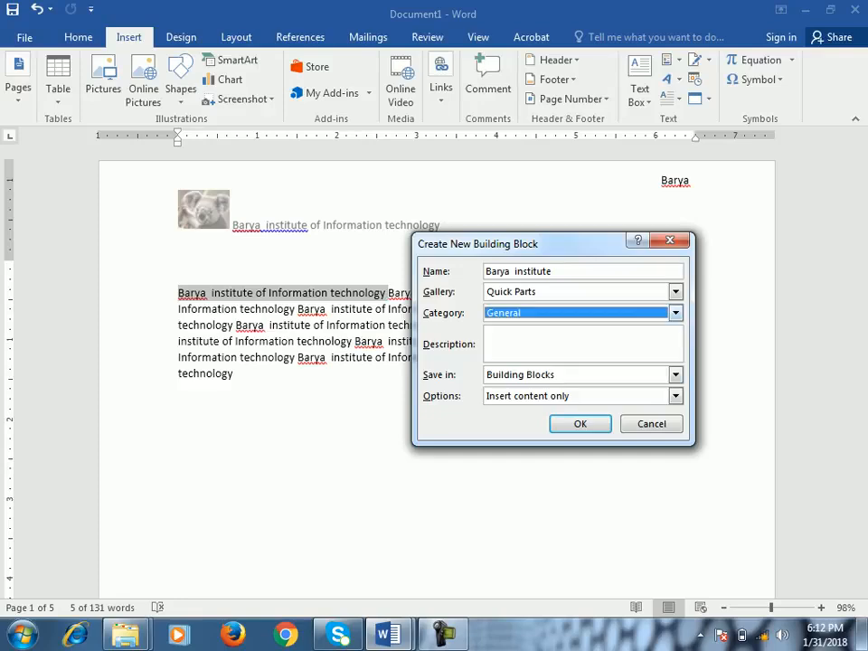
key("Return")
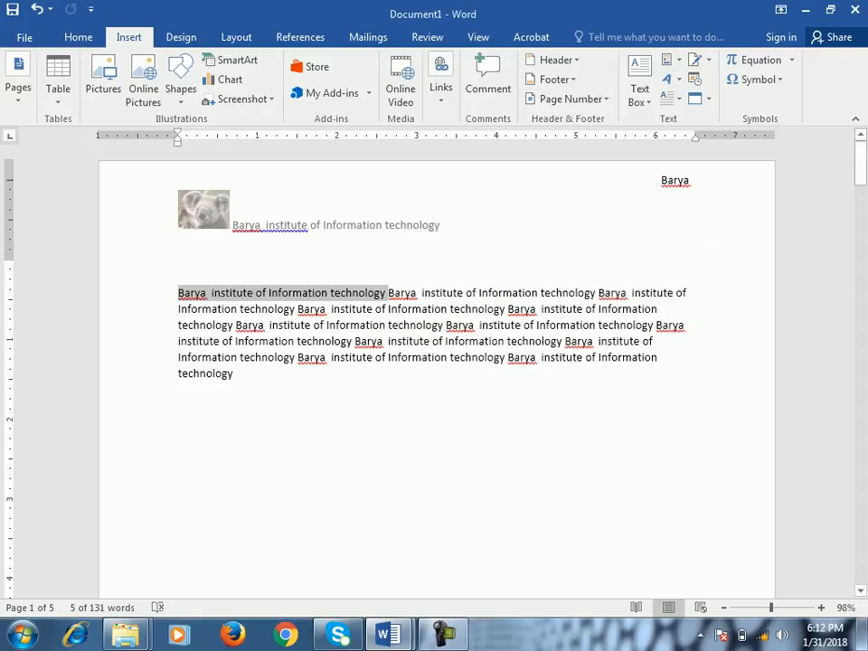
Step: Add blank lines below the body paragraph and insert the saved "Barya institute" Quick Part there
left_click(178, 398)
key("Return")
key("Return")
key("Return")
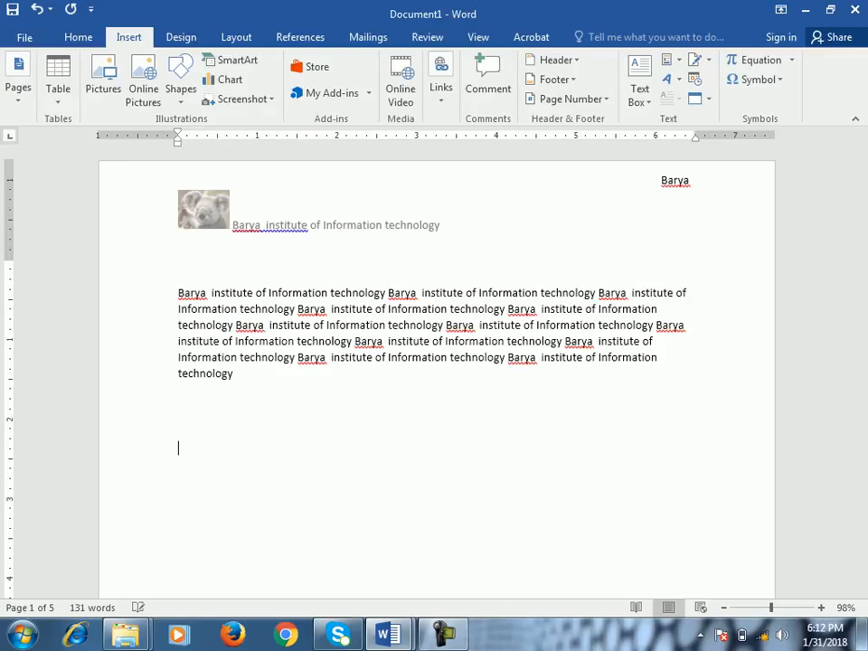
left_click(671, 60)
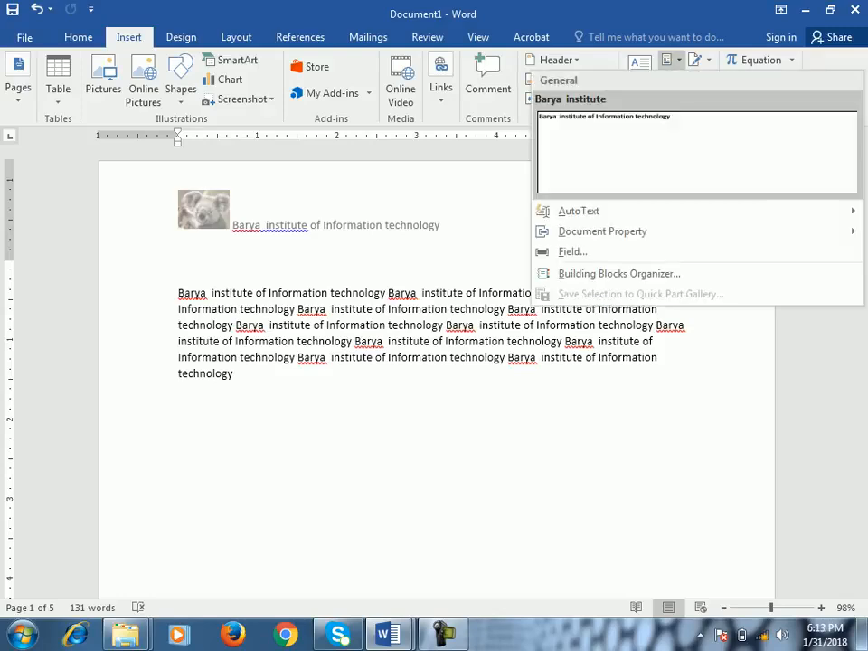
left_click(671, 143)
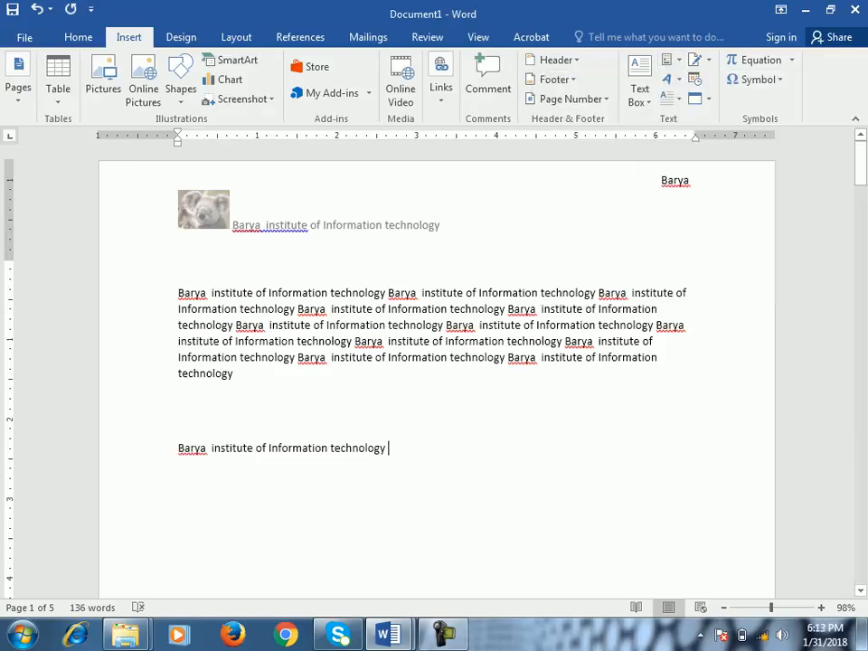
Step: Insert the "Barya institute" Quick Part a second time, two lines below the first inserted copy
key("Return")
key("Return")
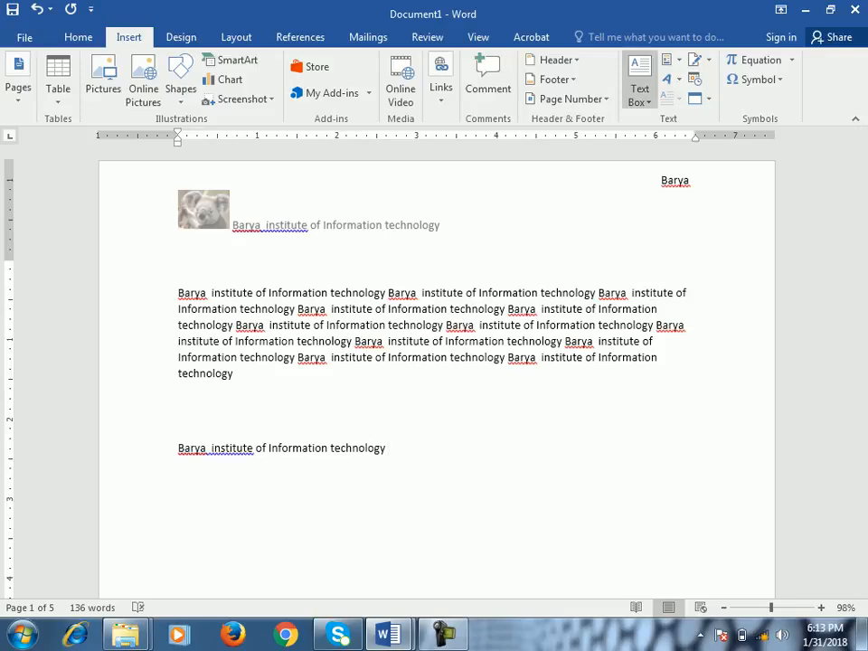
left_click(668, 60)
left_click(697, 122)
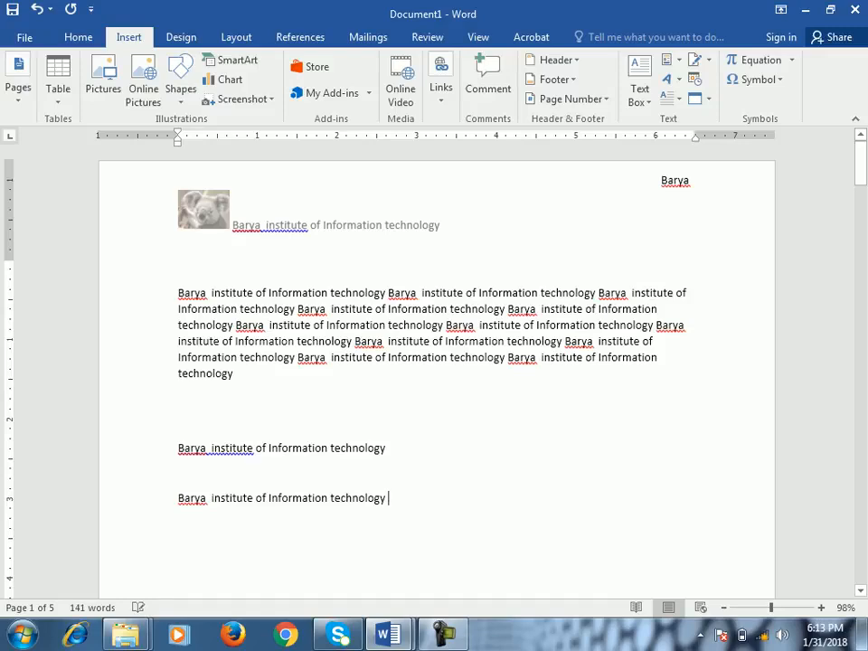
Step: View the AutoText entries among the Quick Parts and return to the document without inserting anything
left_click(179, 473)
left_click(668, 59)
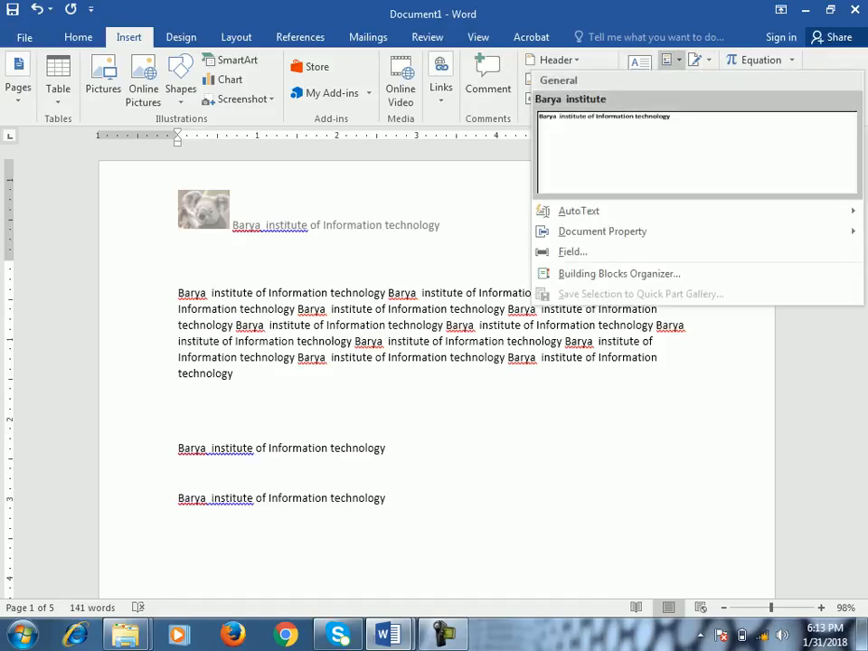
mouse_move(579, 210)
left_click(615, 422)
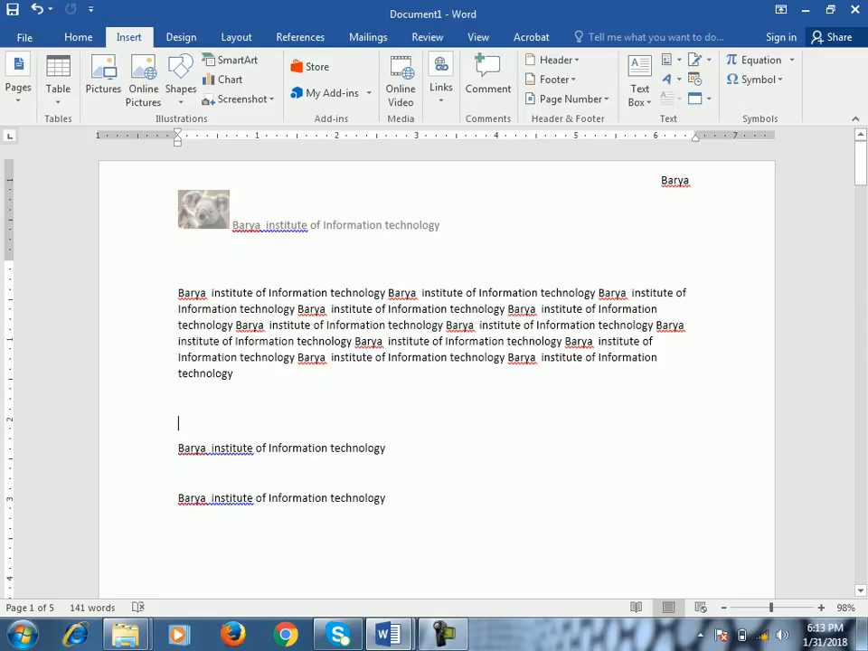
Step: Save the body text's first phrase as a building block named "Barya institute of" in the AutoText gallery, General category
left_click_drag(388, 293, 178, 294)
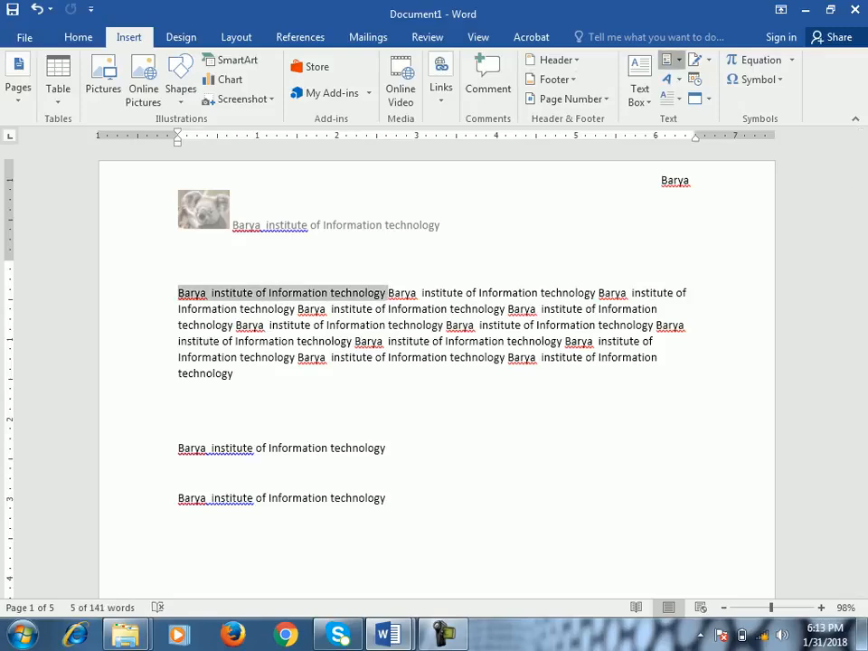
left_click(669, 60)
left_click(615, 293)
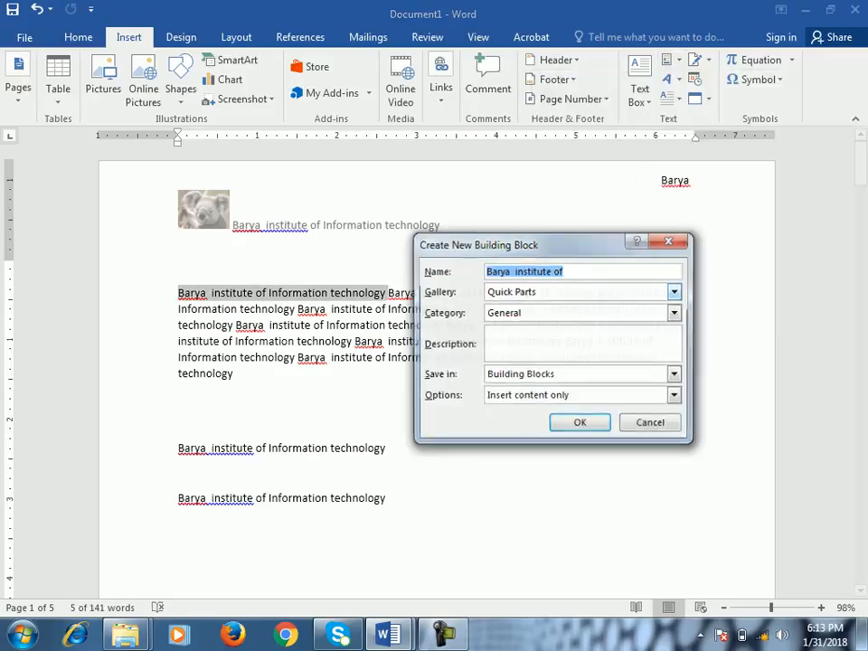
left_click(675, 292)
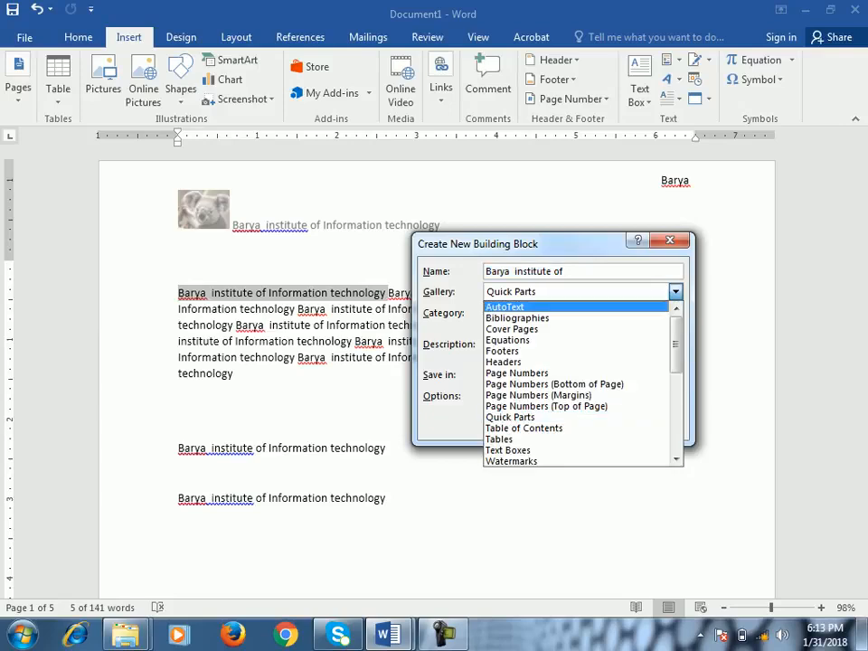
left_click(507, 308)
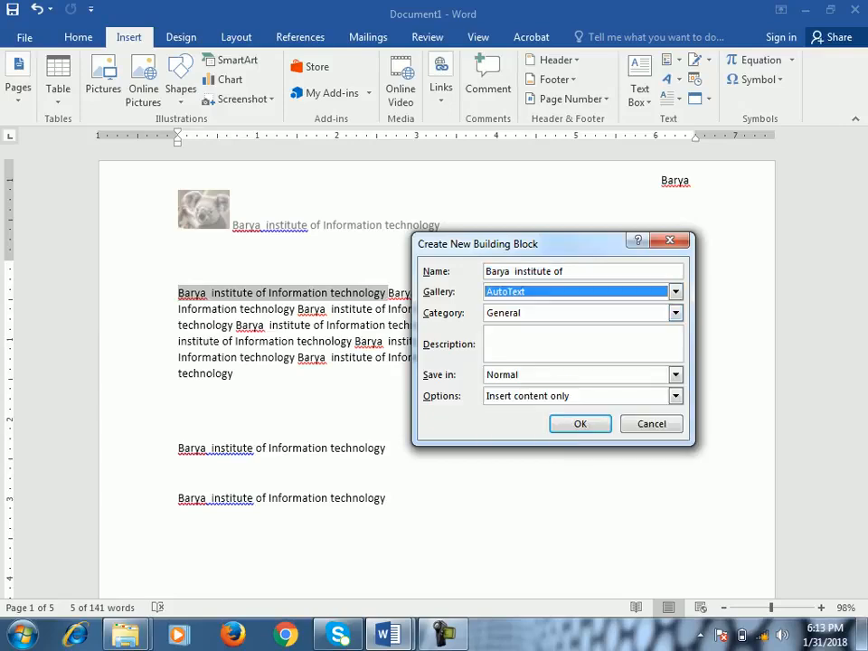
left_click(580, 424)
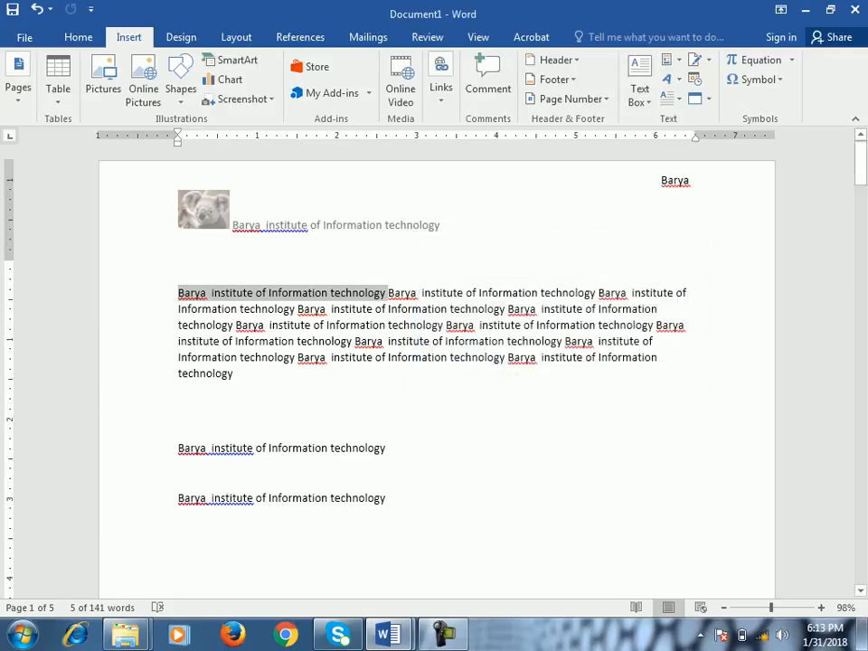
Step: Place the cursor on the blank line between the two inserted copies and check the AutoText entries for the saved phrase
left_click(178, 398)
left_click(178, 471)
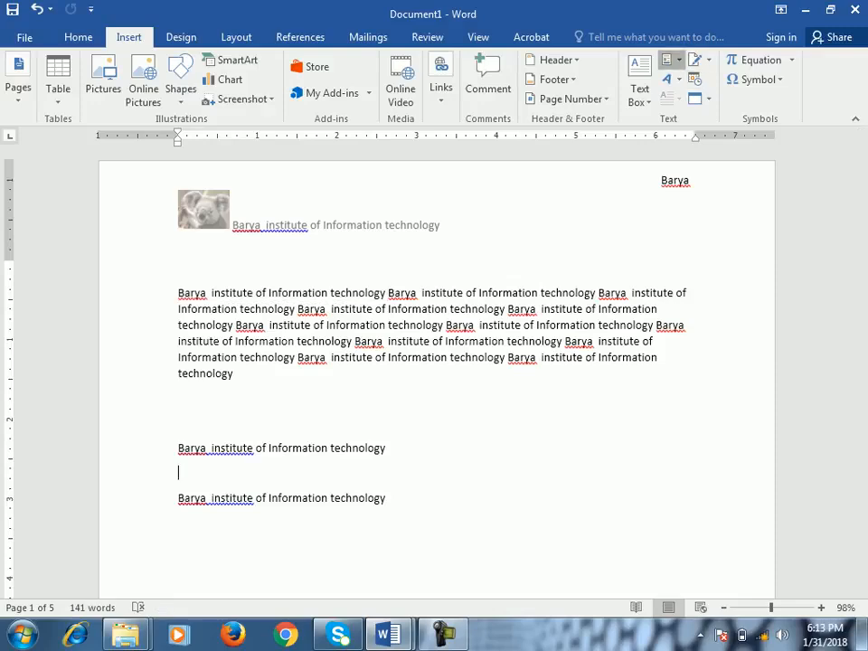
left_click(670, 60)
mouse_move(579, 211)
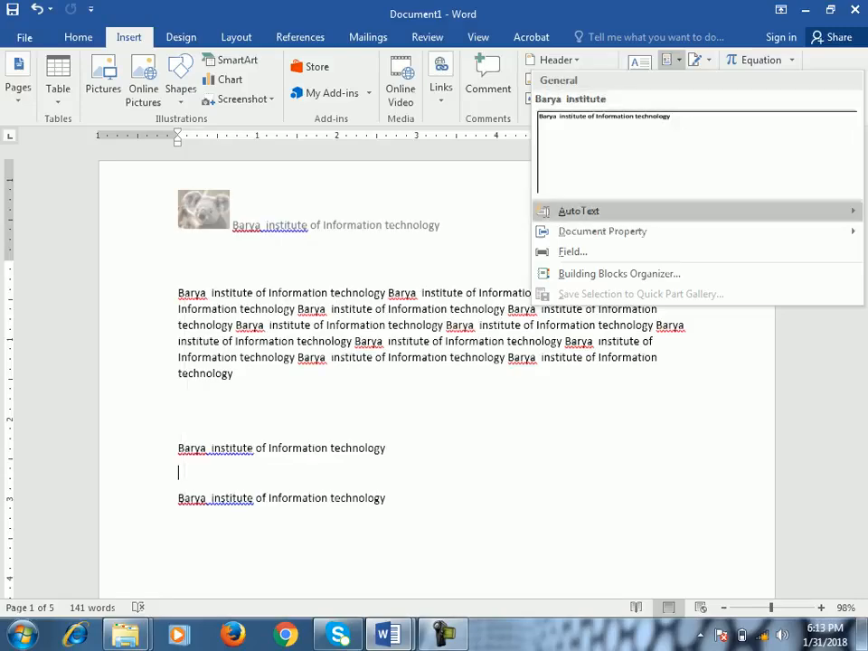
left_click(416, 293)
left_click_drag(415, 293, 179, 293)
left_click(667, 59)
left_click(579, 293)
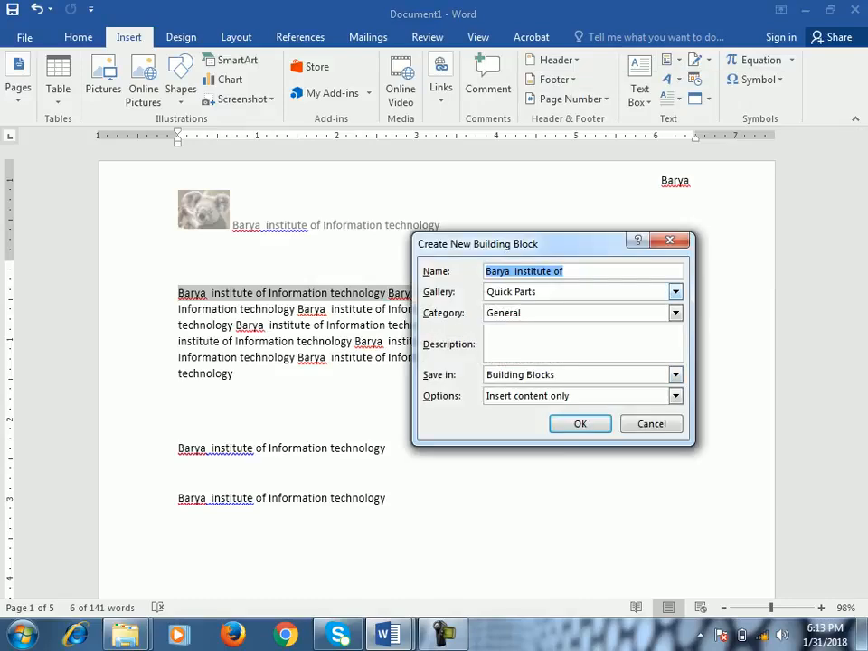
left_click(676, 292)
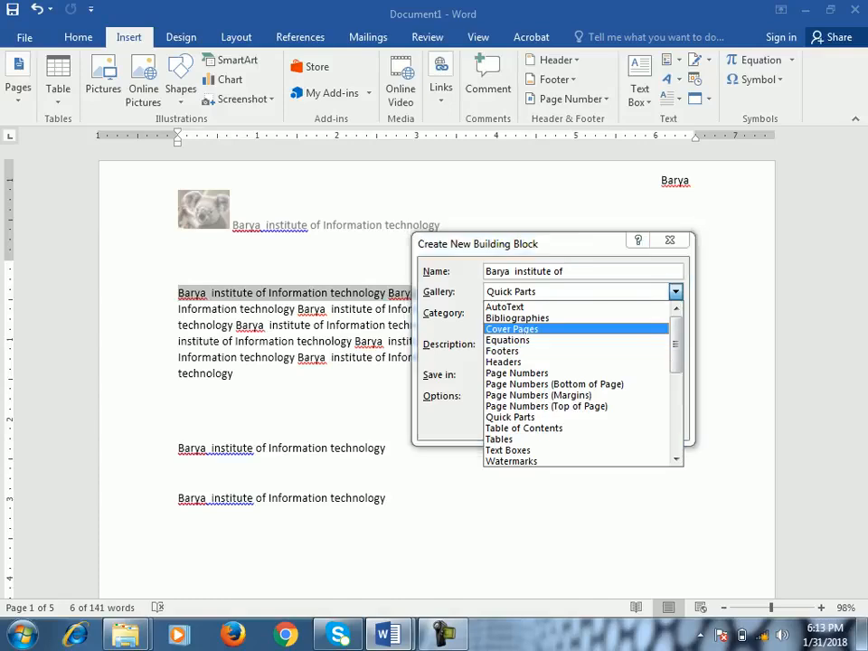
left_click(670, 242)
left_click(670, 242)
Step: Open the first page's header for editing and place the cursor at the end of its text
double_click(442, 225)
left_click_drag(442, 226, 179, 221)
left_click(442, 225)
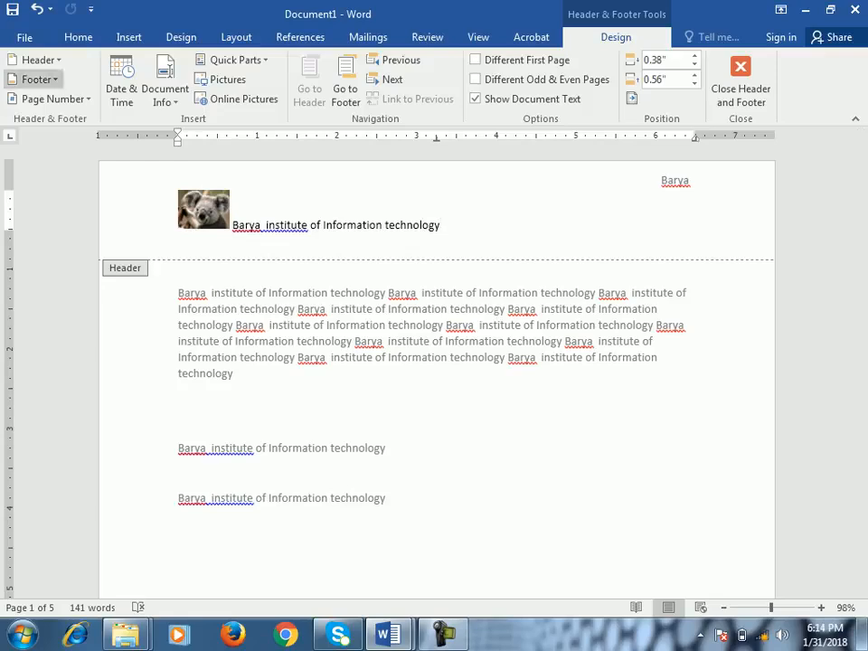
Step: Browse the built-in header designs without applying one
left_click(38, 60)
scroll(170, 253, "down", 6)
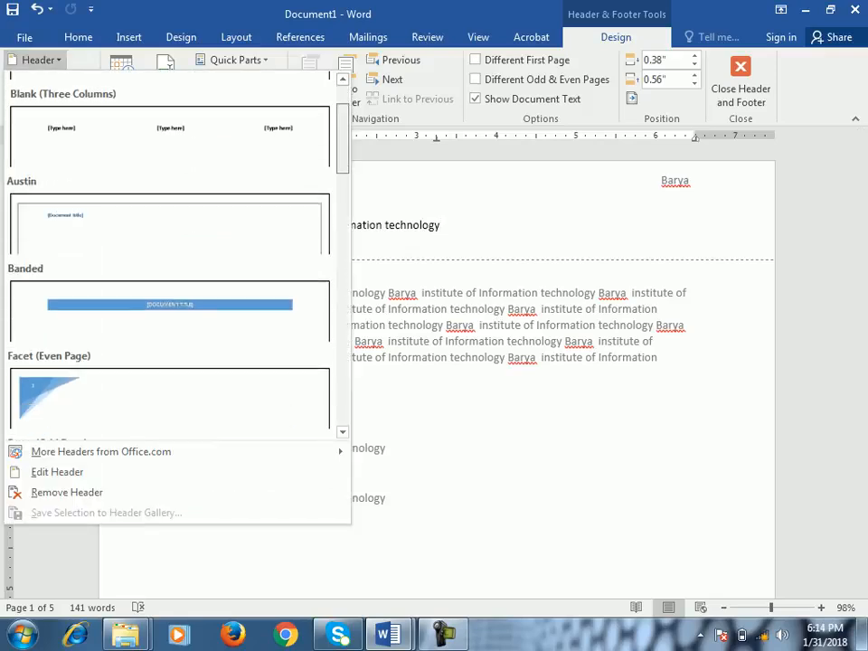
scroll(170, 253, "up", 2)
left_click(38, 60)
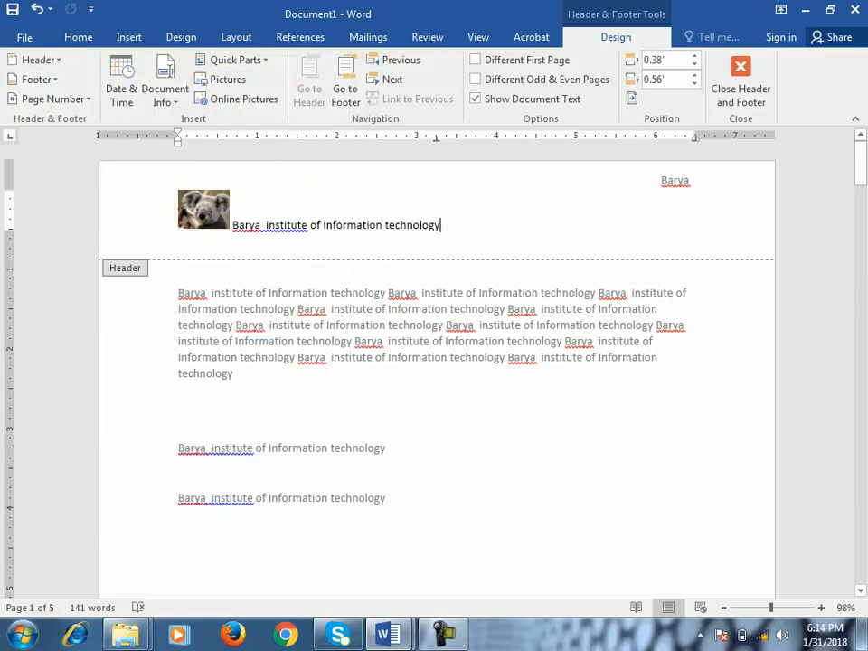
left_click(38, 60)
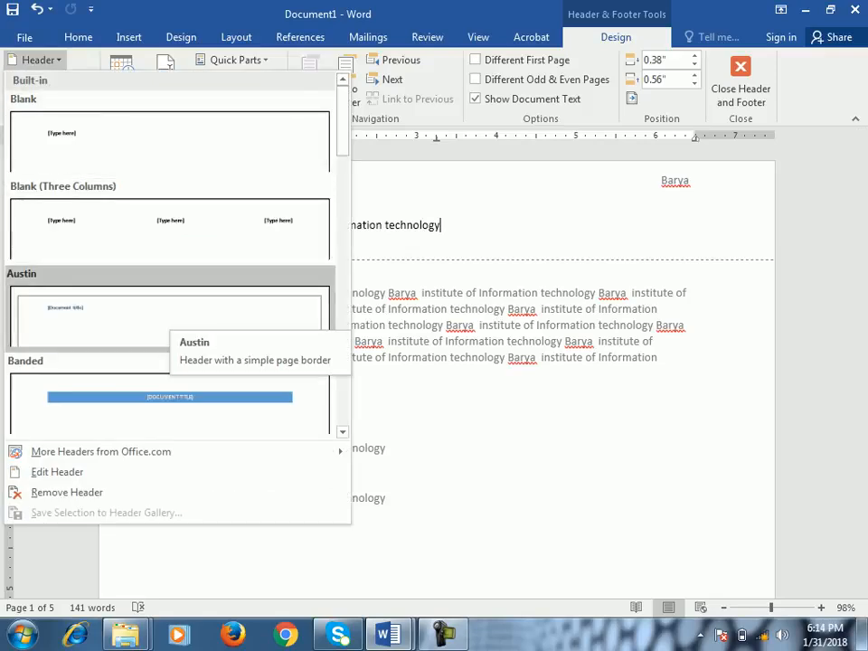
key("Escape")
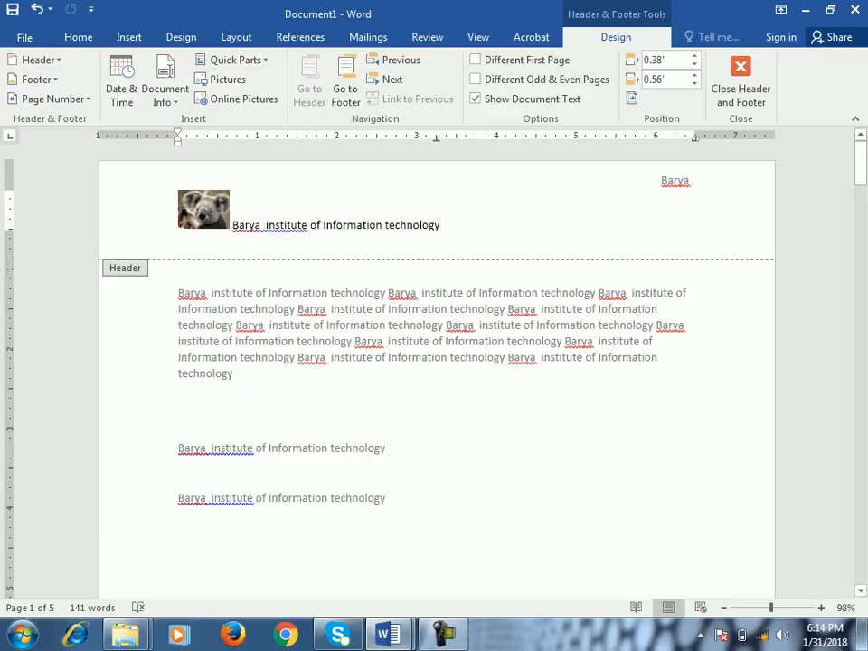
Step: Save the whole header content as a building block named "* Barya institute" in the Headers gallery, Built-in category
key("ctrl+a")
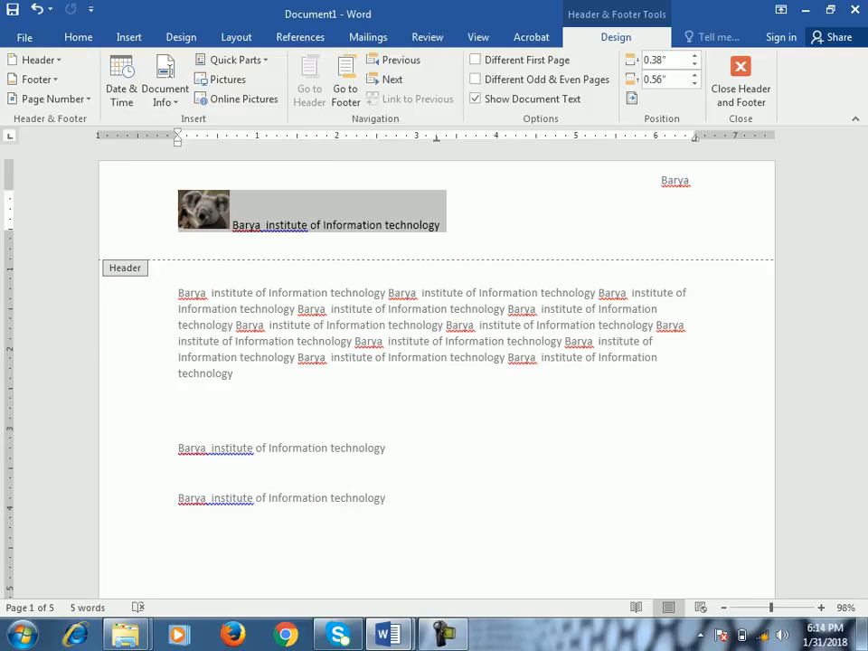
left_click(233, 60)
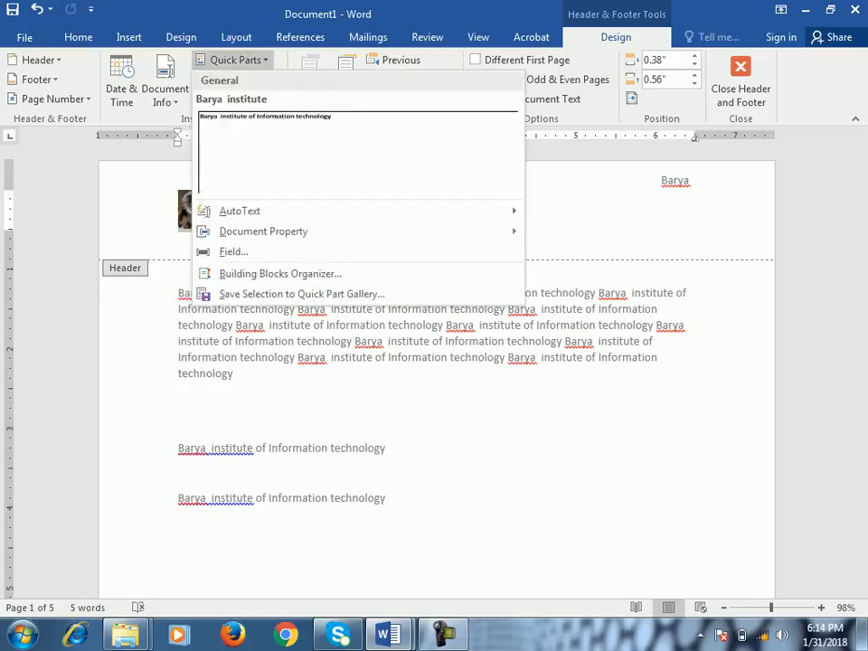
left_click(301, 294)
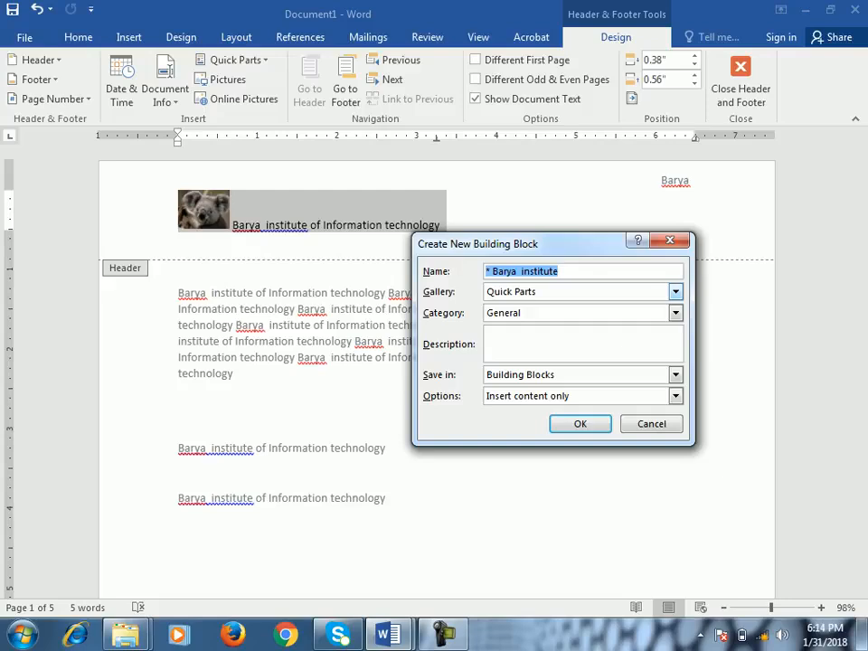
left_click(675, 292)
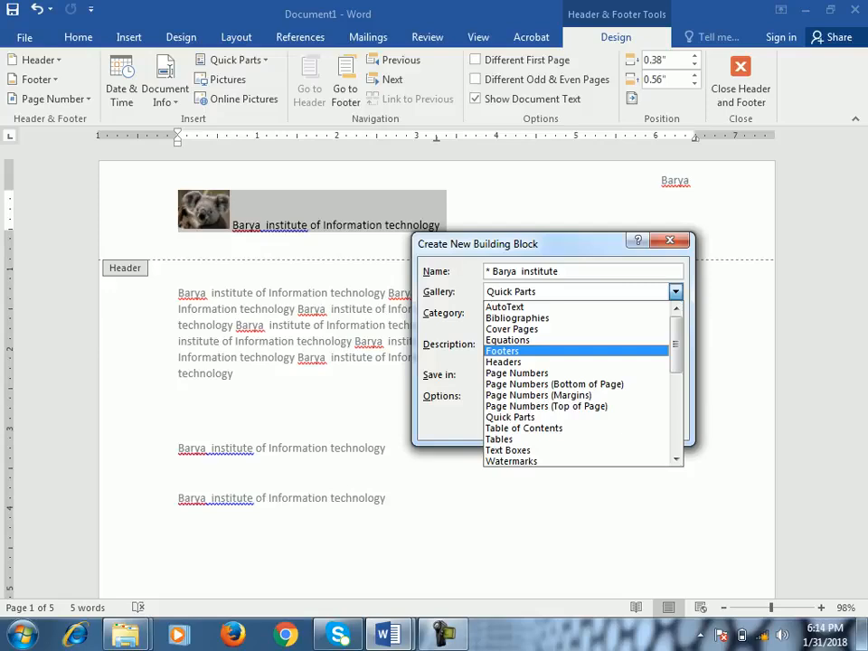
key("Down")
key("Return")
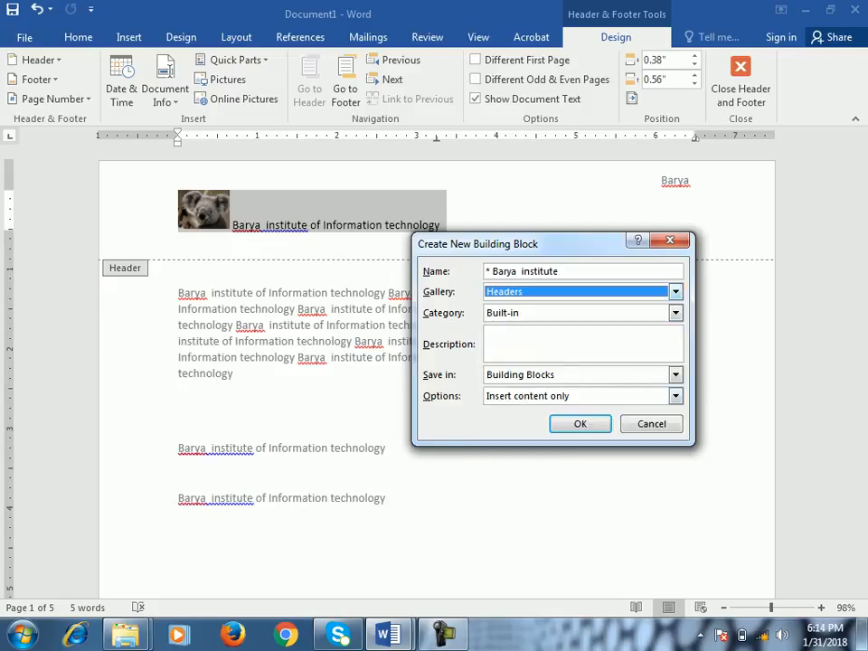
key("Return")
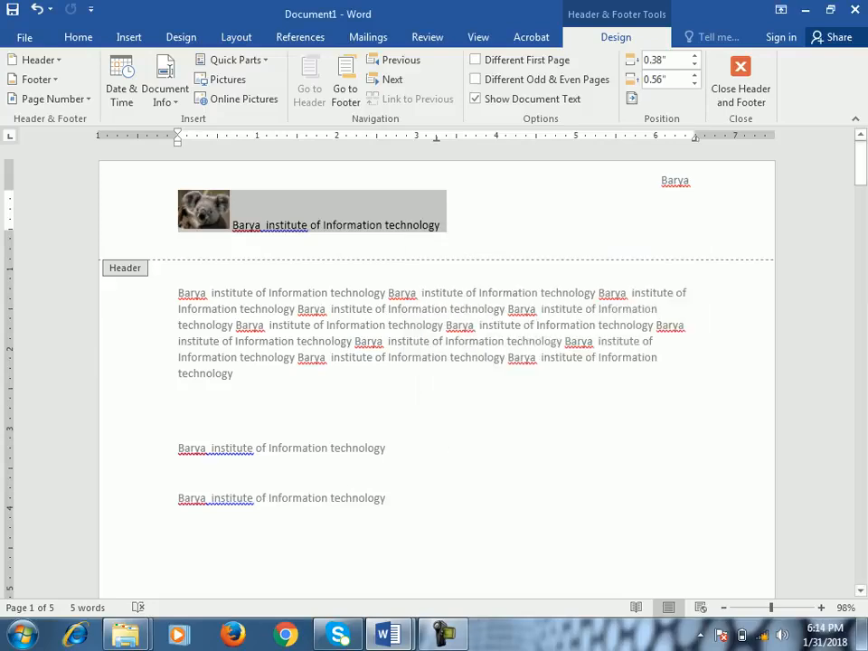
Step: Switch to Document2, delete its existing header text and apply the saved "* Barya institute" header design
mouse_move(387, 635)
left_click(488, 527)
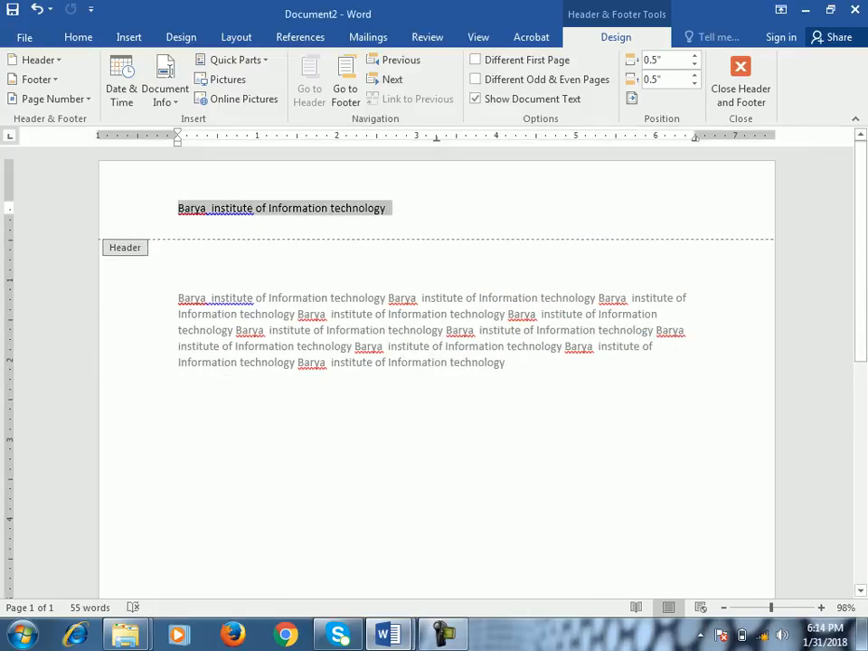
key("Delete")
left_click(36, 60)
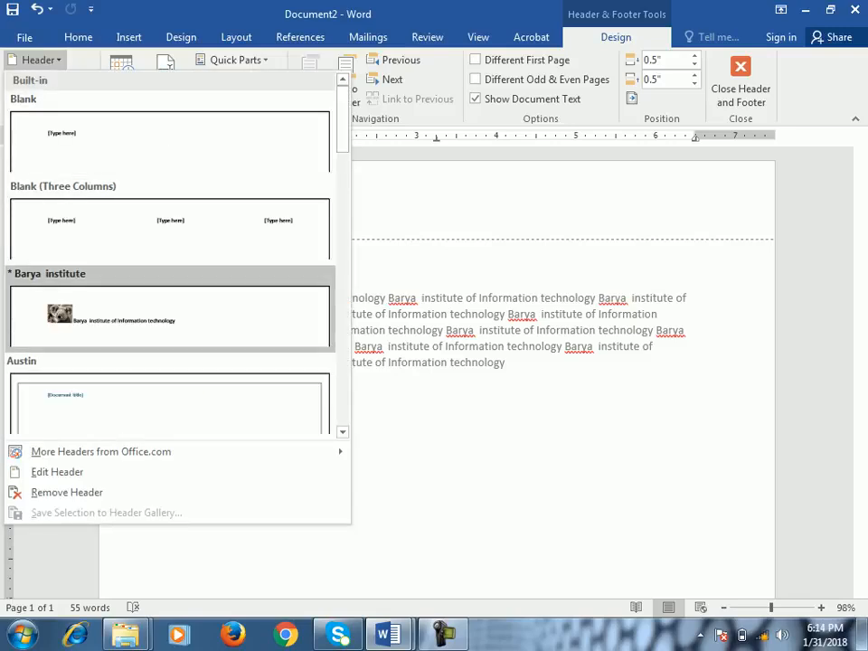
left_click(170, 312)
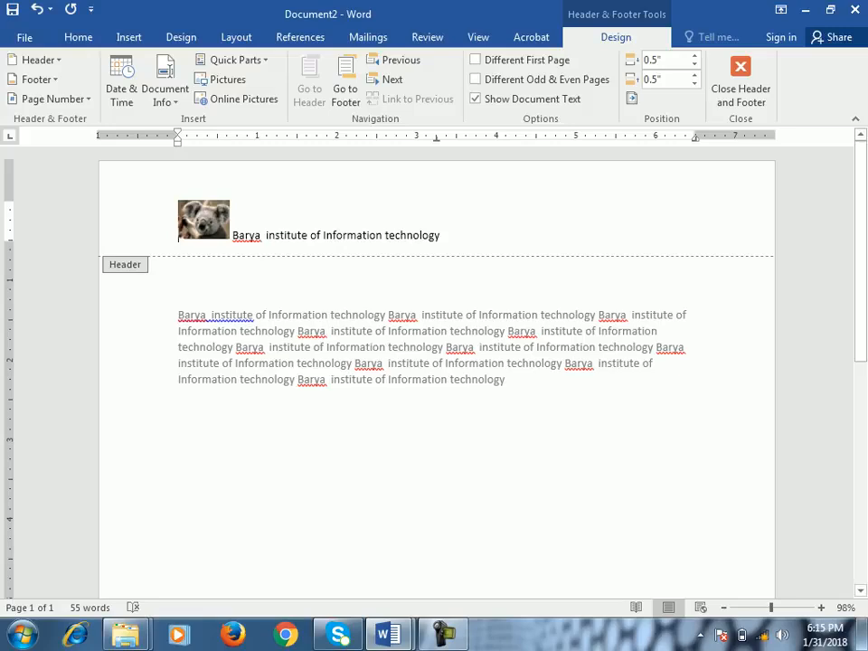
Step: Copy the new header's picture and text, and return to editing the body
key("End")
key("shift+Home")
key("ctrl+c")
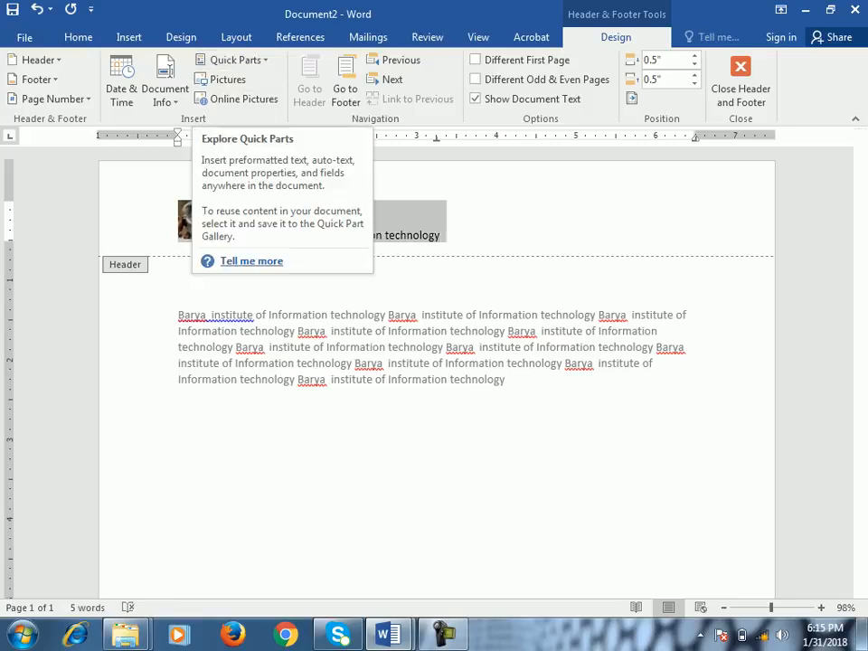
left_click(233, 59)
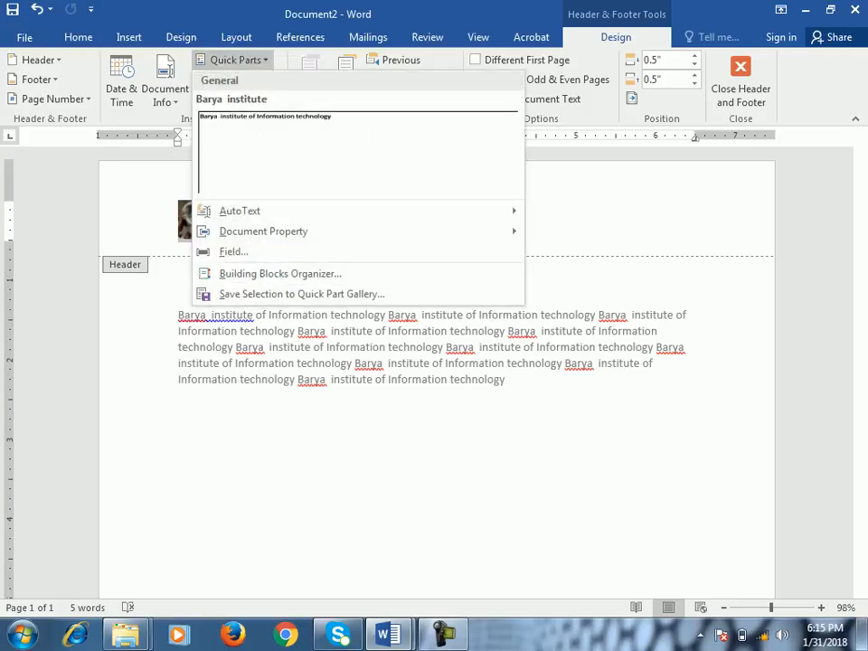
double_click(308, 389)
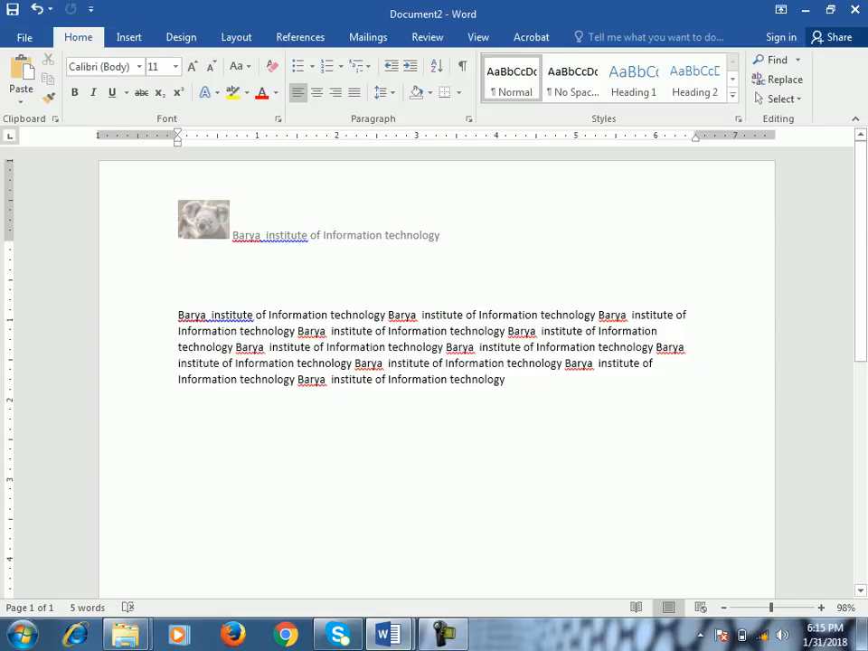
Step: Select the body paragraph except its last phrase and review the galleries available for a new building block without saving it
left_click_drag(296, 380, 179, 315)
left_click(128, 37)
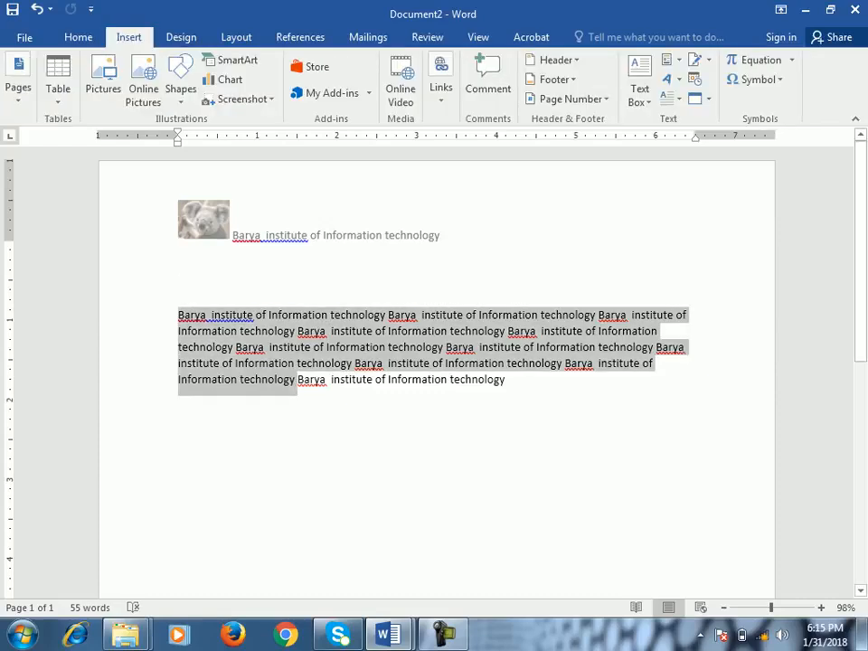
left_click(670, 60)
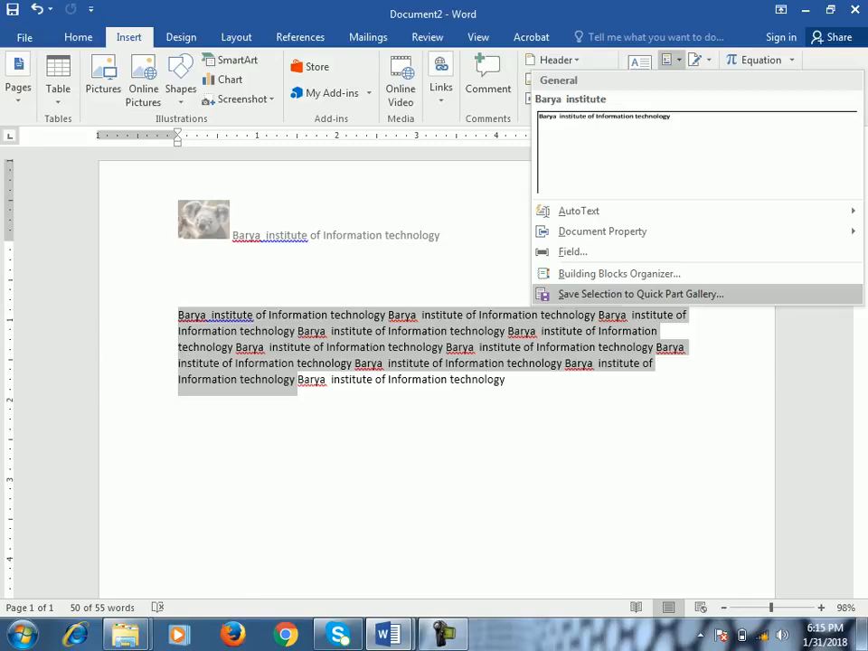
left_click(641, 294)
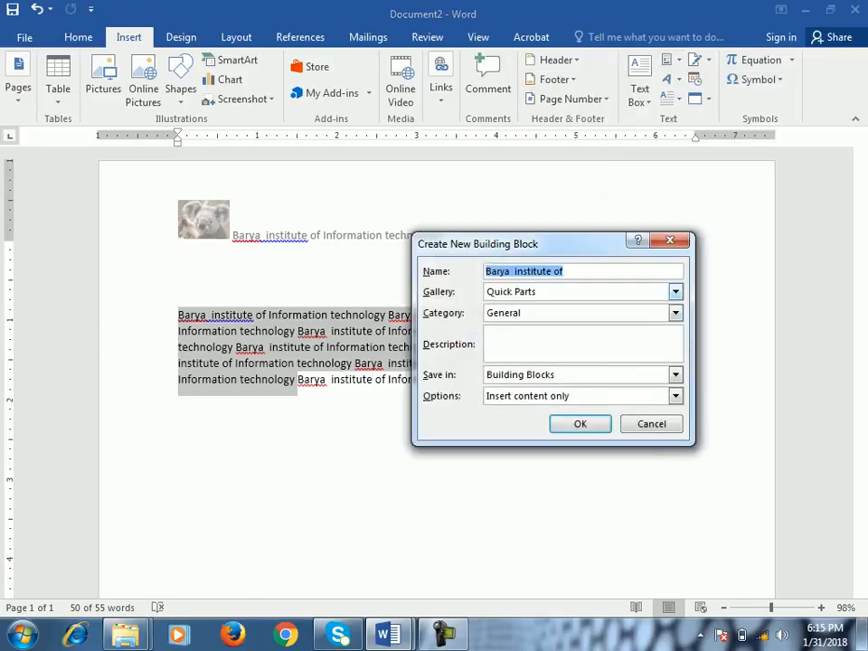
left_click(674, 291)
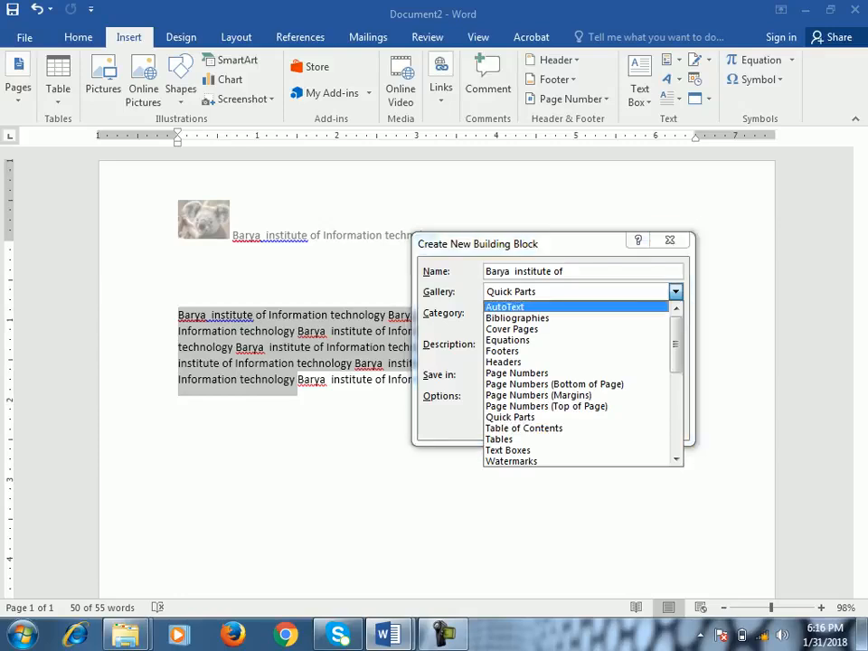
left_click(670, 241)
left_click(670, 241)
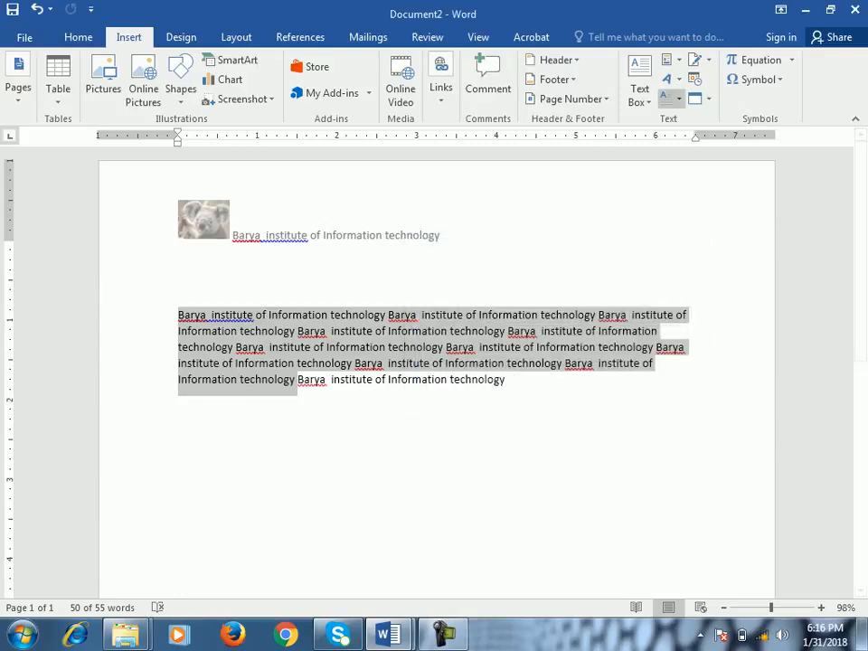
left_click(671, 59)
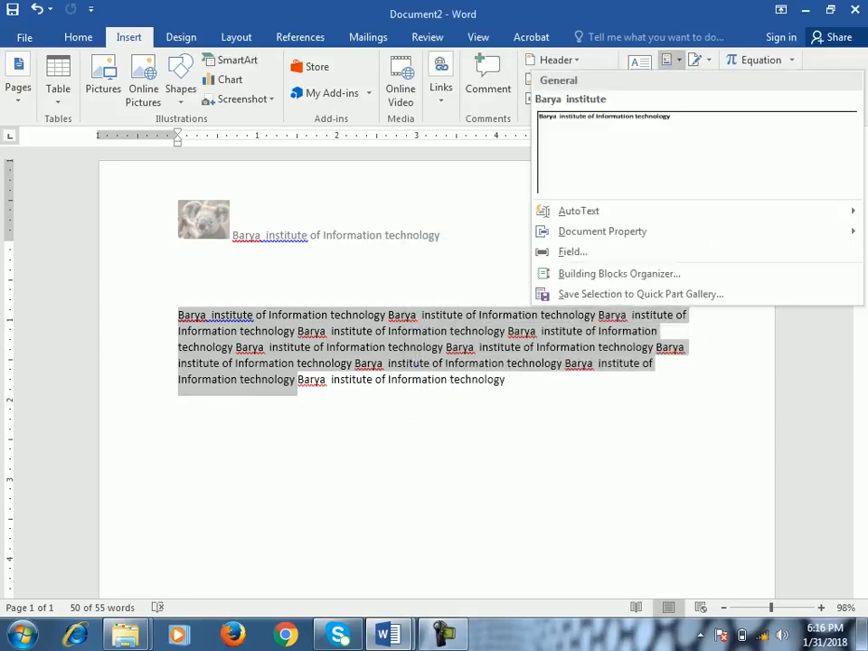
left_click(671, 59)
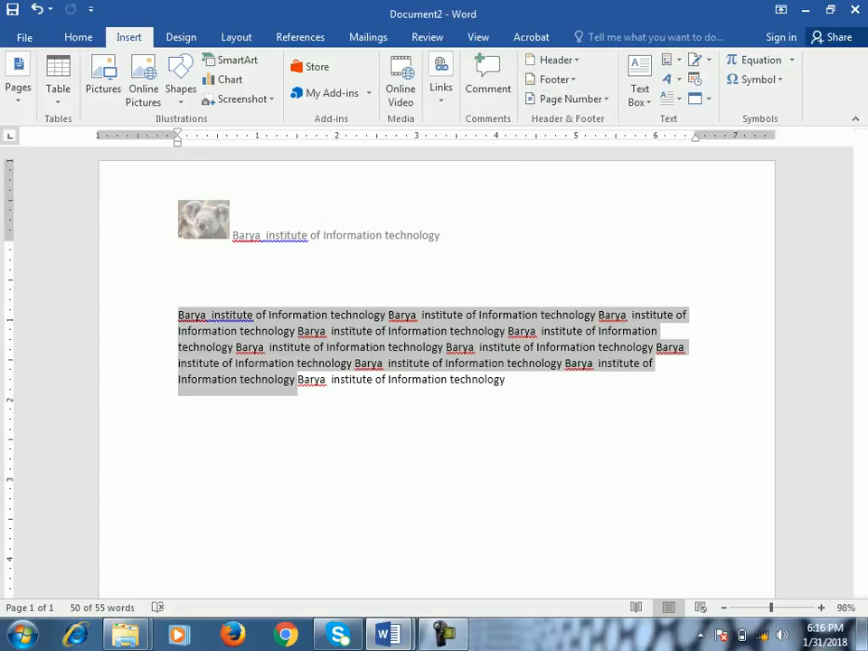
Step: Add a blank line below the body paragraph and insert WordArt there in the white-filled, orange-outlined style with a hard shadow
left_click(669, 79)
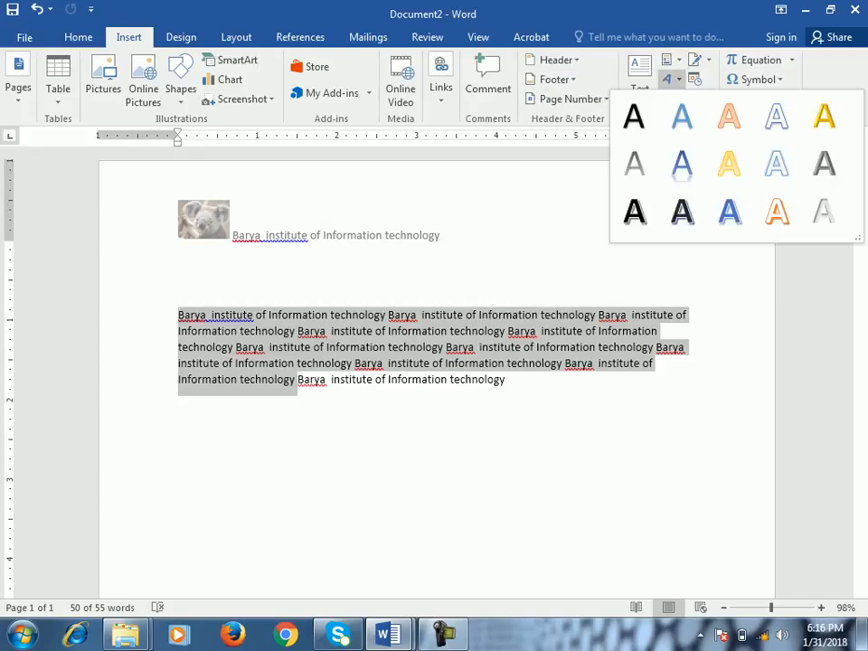
left_click(508, 381)
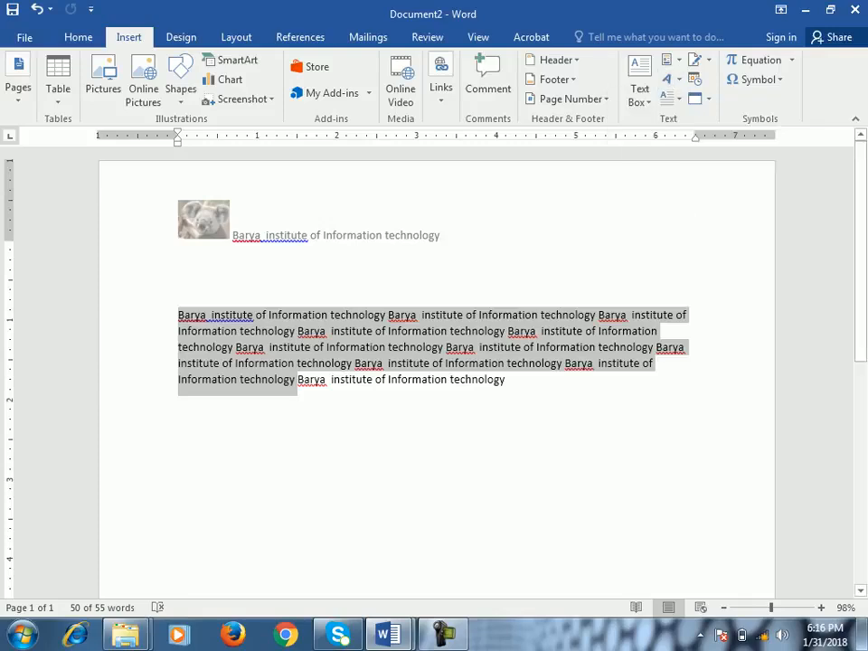
left_click(508, 381)
key("Return")
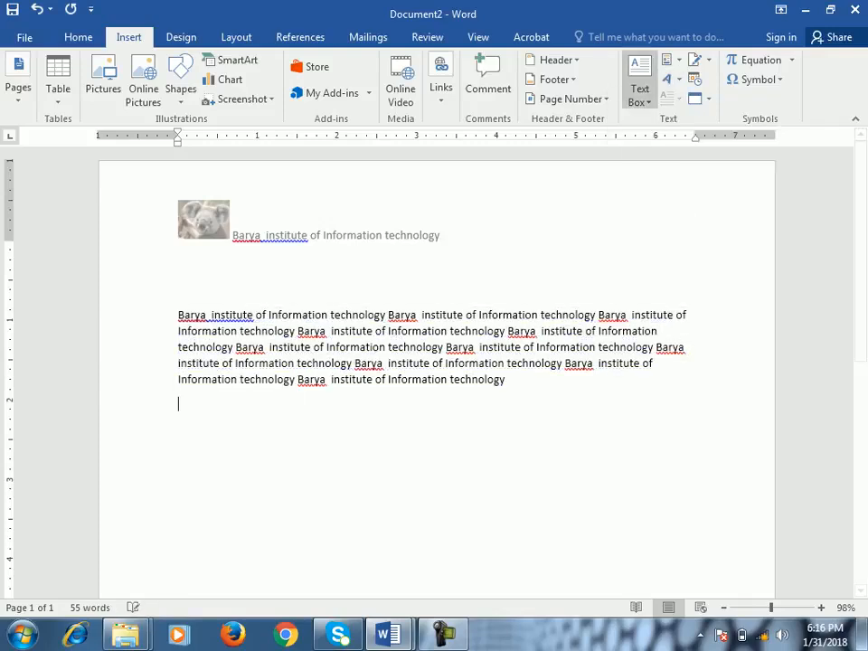
left_click(670, 79)
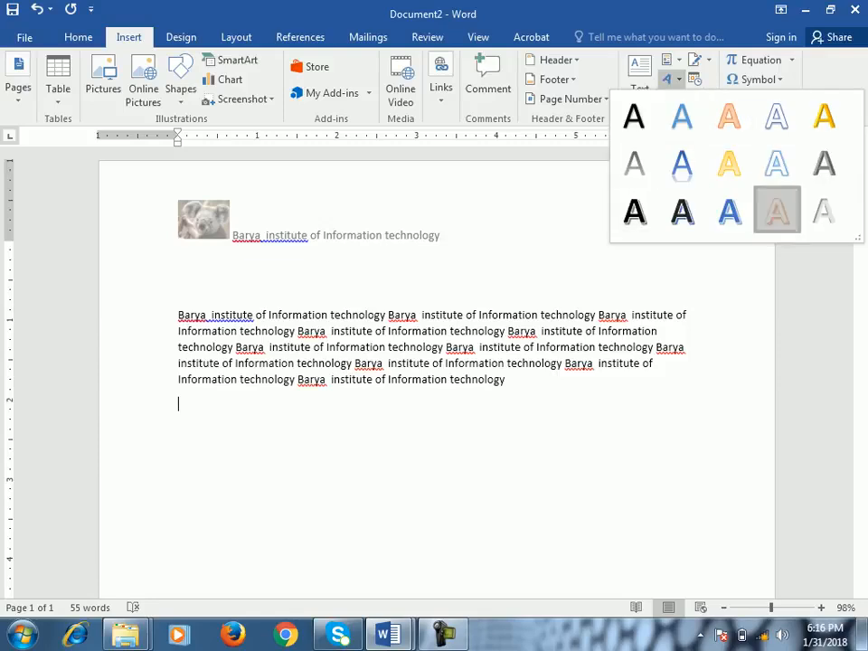
left_click(777, 211)
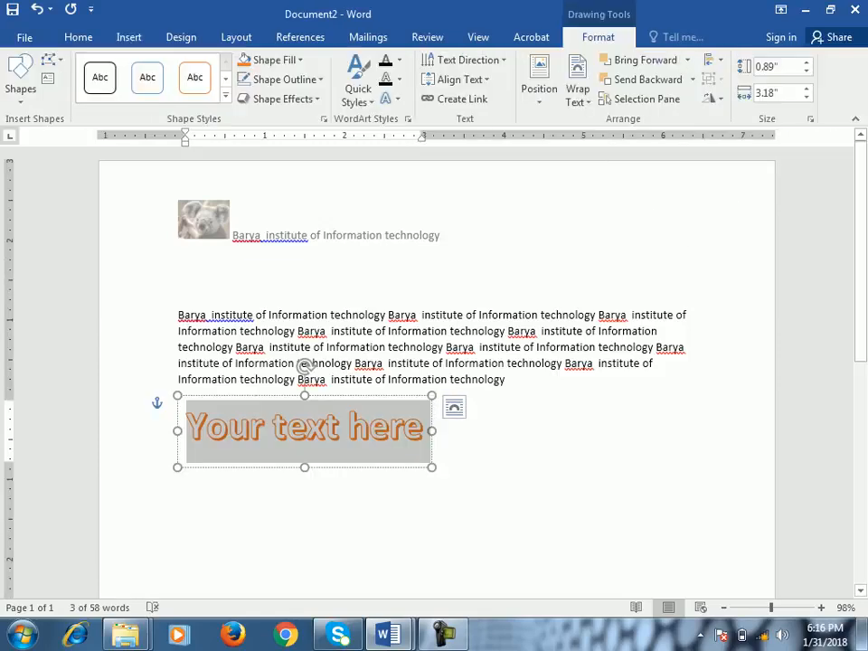
Step: Replace the WordArt's placeholder text with "Barya Institute", keeping the WordArt style
key("ctrl+v")
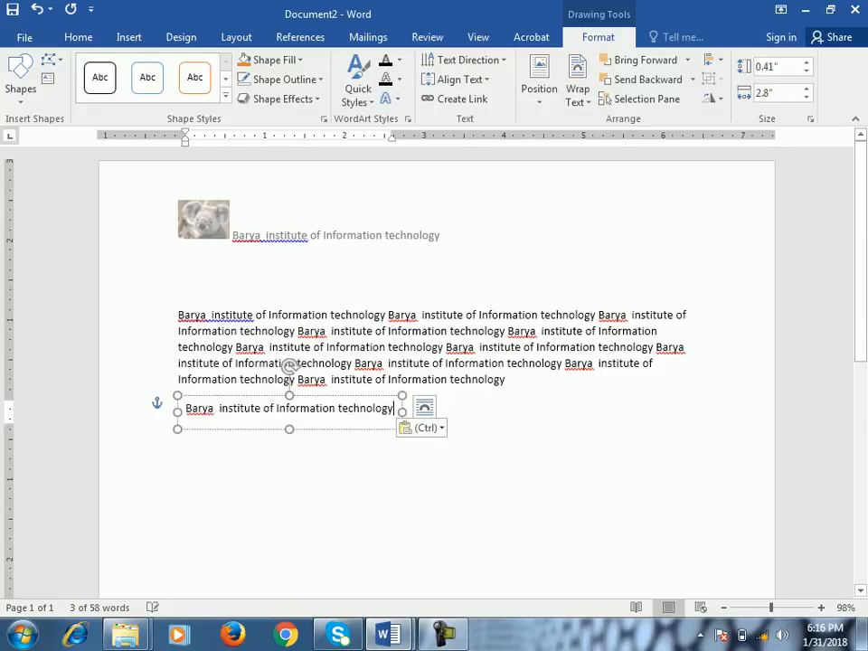
key("ctrl+z")
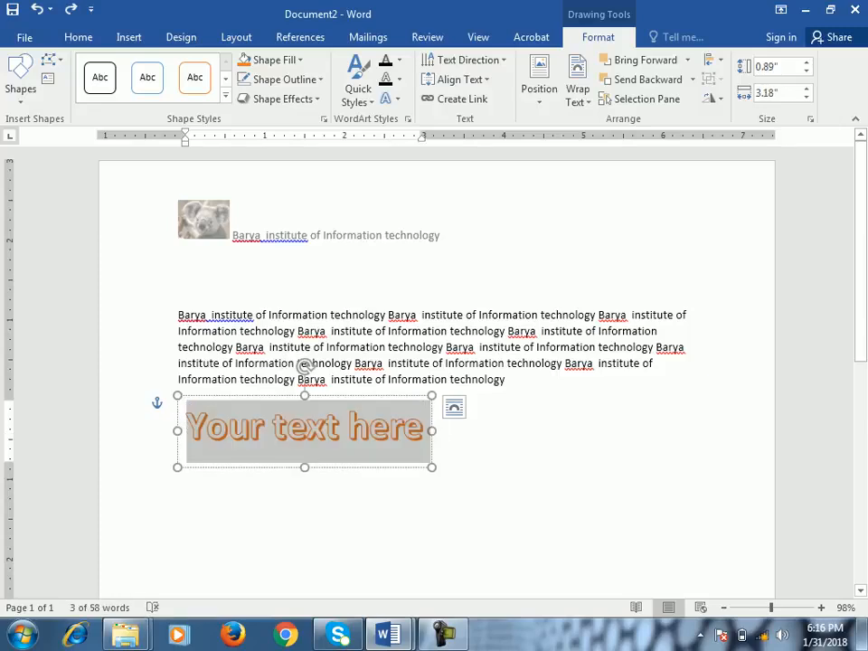
type("Barya")
key("BackSpace")
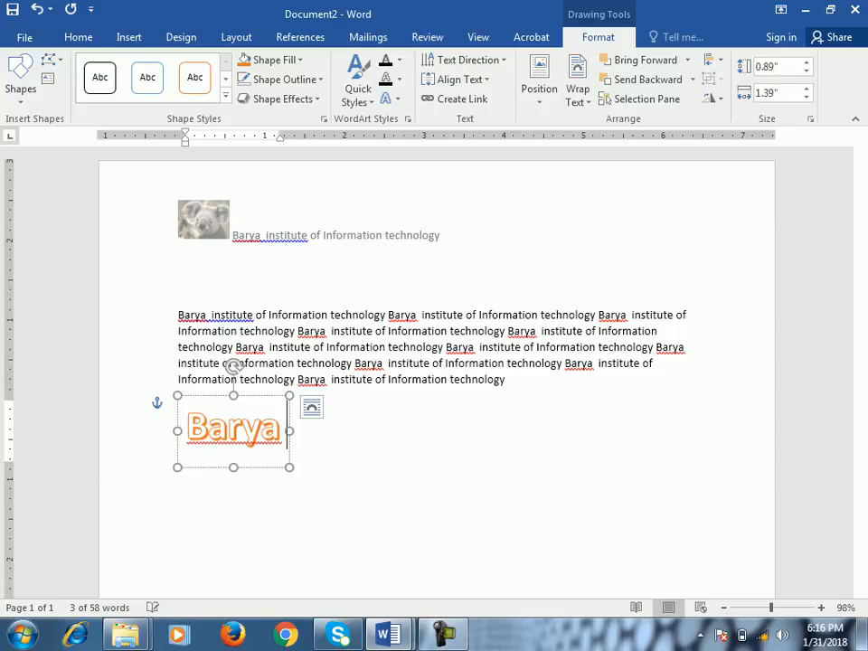
type("In")
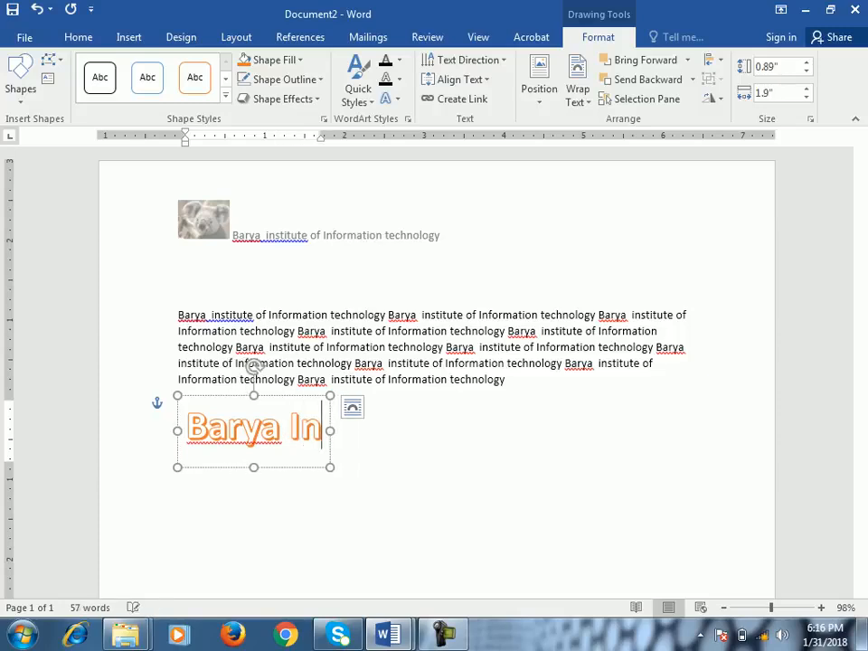
type("stitute")
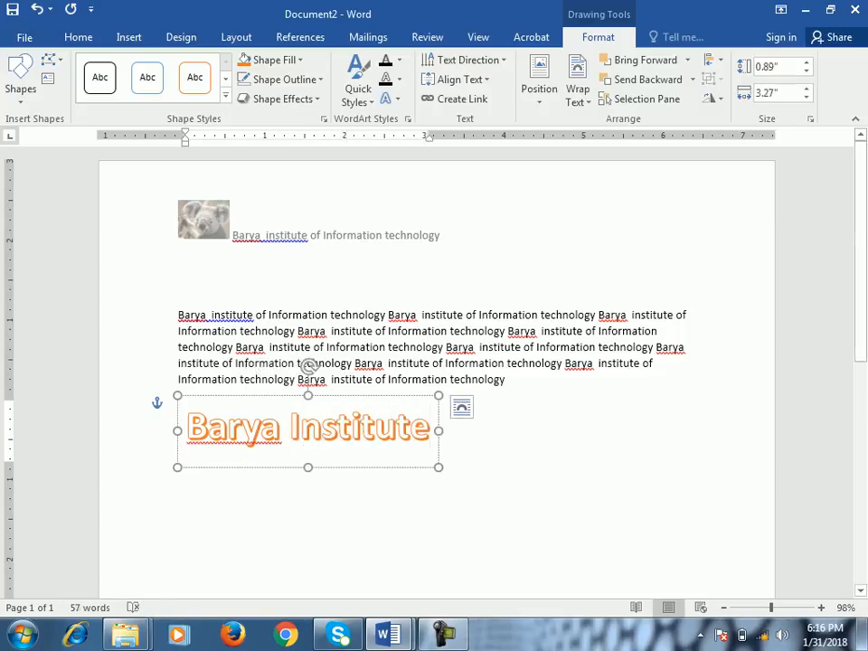
Step: Move the WordArt up beside the header text, near the page's right margin, and deselect it
left_click(308, 365)
left_click_drag(309, 366, 616, 185)
left_click(542, 434)
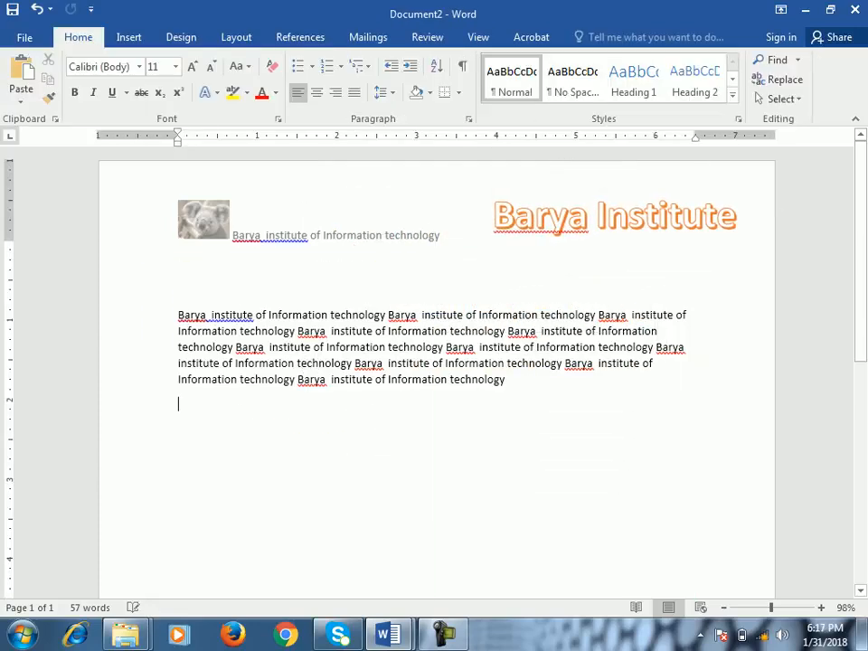
left_click(129, 37)
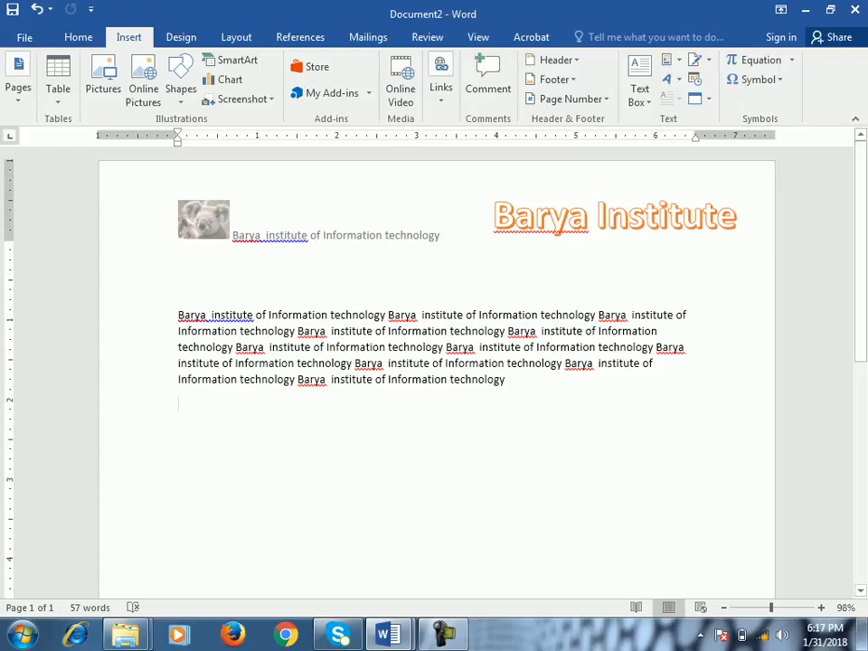
left_click(443, 634)
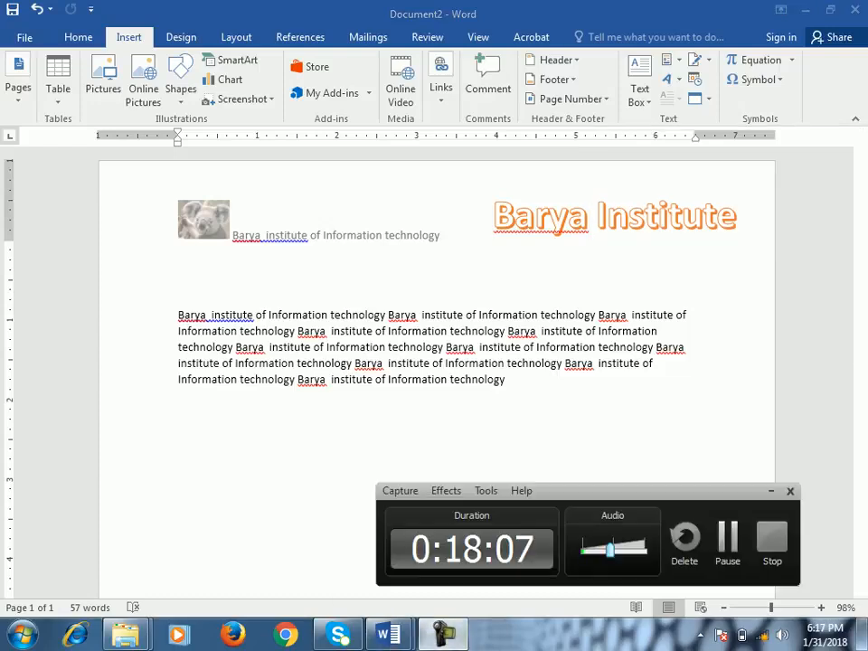